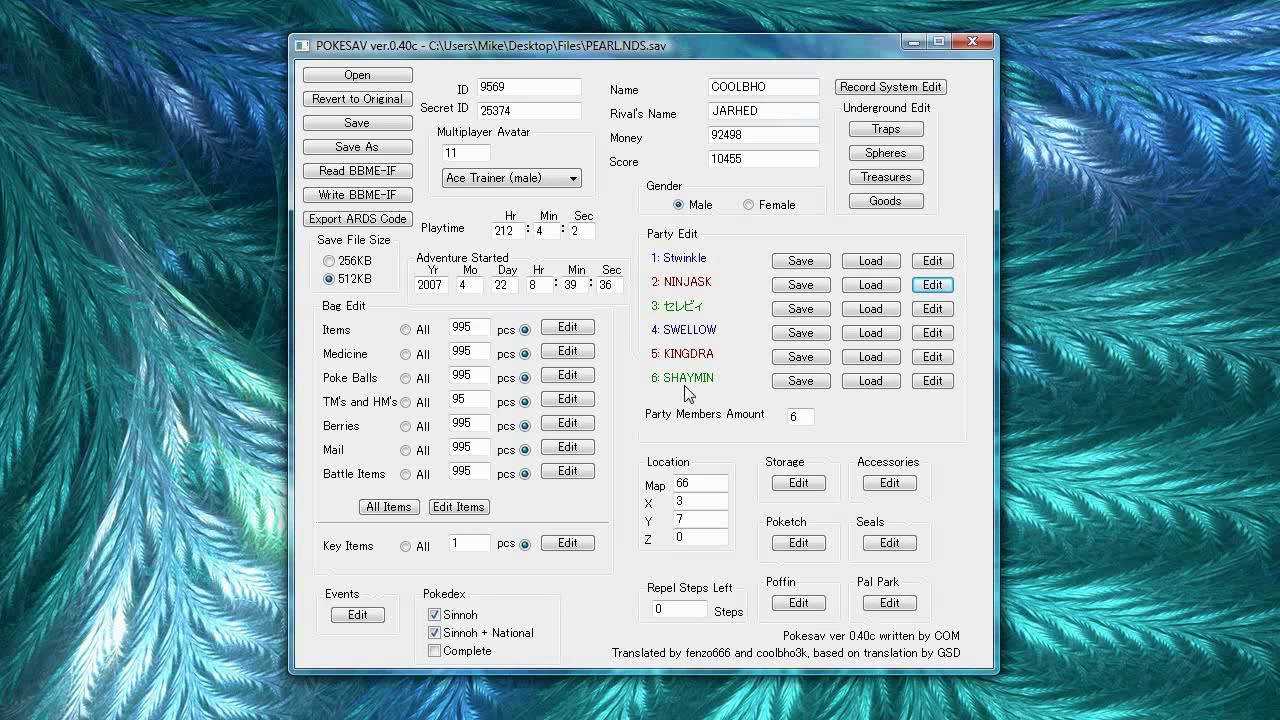
Open the first party Pokémon for editing and choose Amulet Coin as its held item.
{"action": "left_click", "coordinate": [932, 261]}
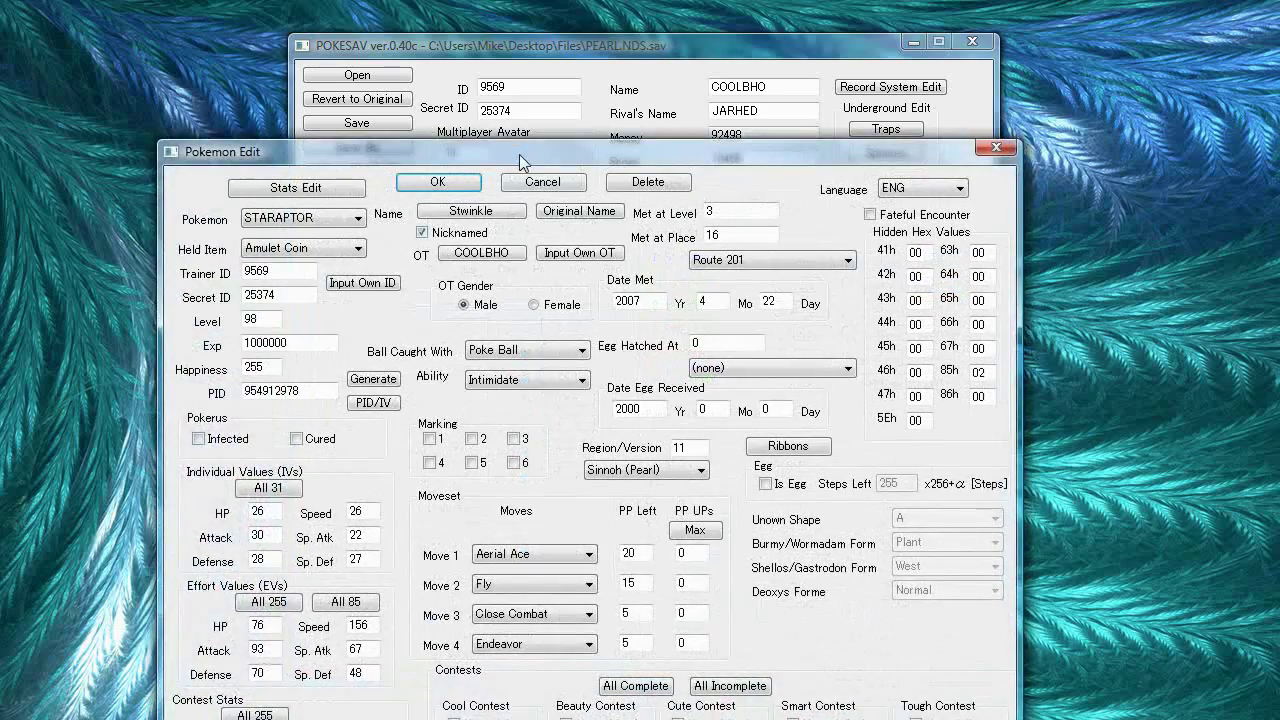
{"action": "left_click_drag", "start_coordinate": [519, 154], "coordinate": [556, 17]}
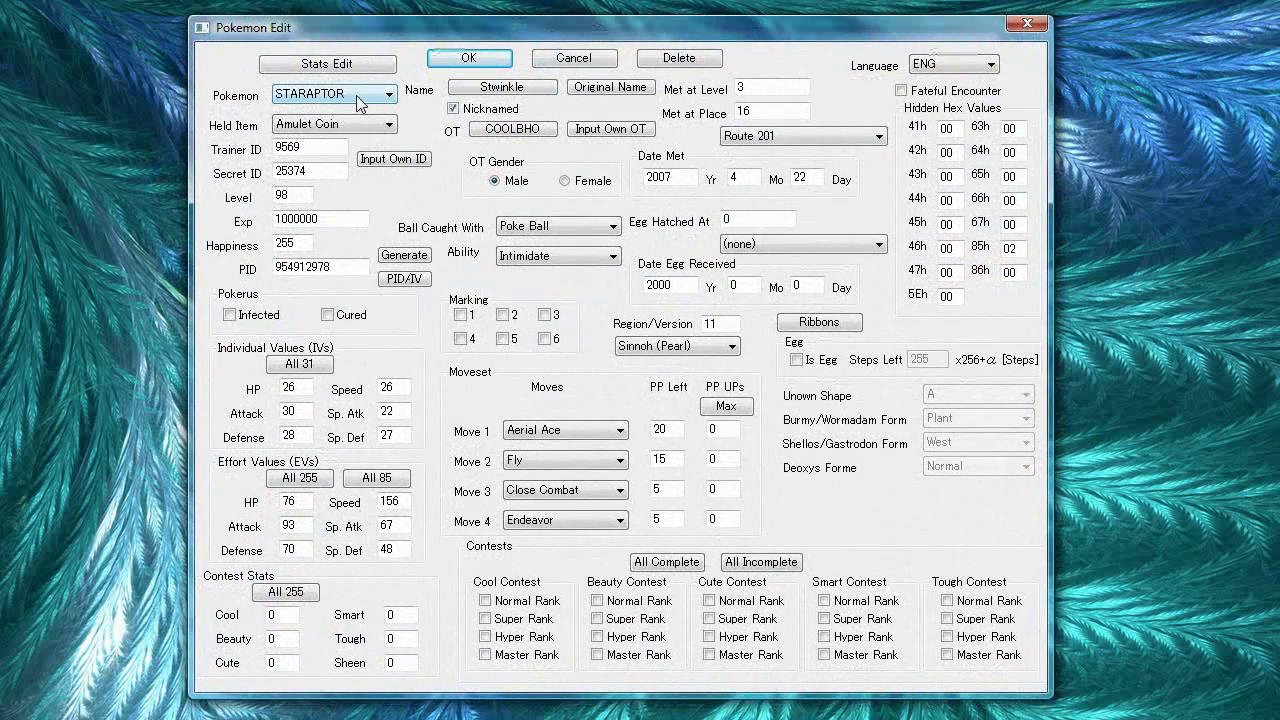
{"action": "left_click", "coordinate": [356, 95]}
{"action": "left_click", "coordinate": [356, 95]}
{"action": "left_click", "coordinate": [317, 124]}
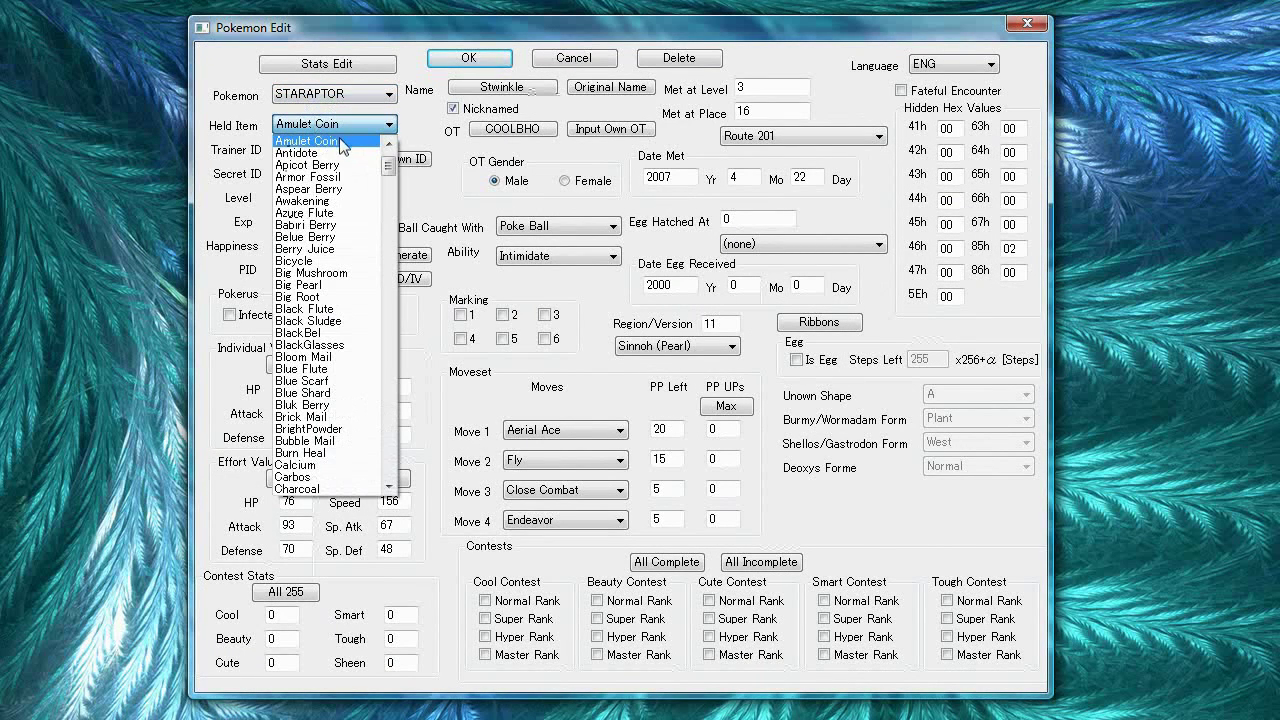
{"action": "left_click", "coordinate": [310, 141]}
Compare the Pokémon's Trainer ID and Secret ID with the player's own IDs in the main save window.
{"action": "double_click", "coordinate": [311, 149]}
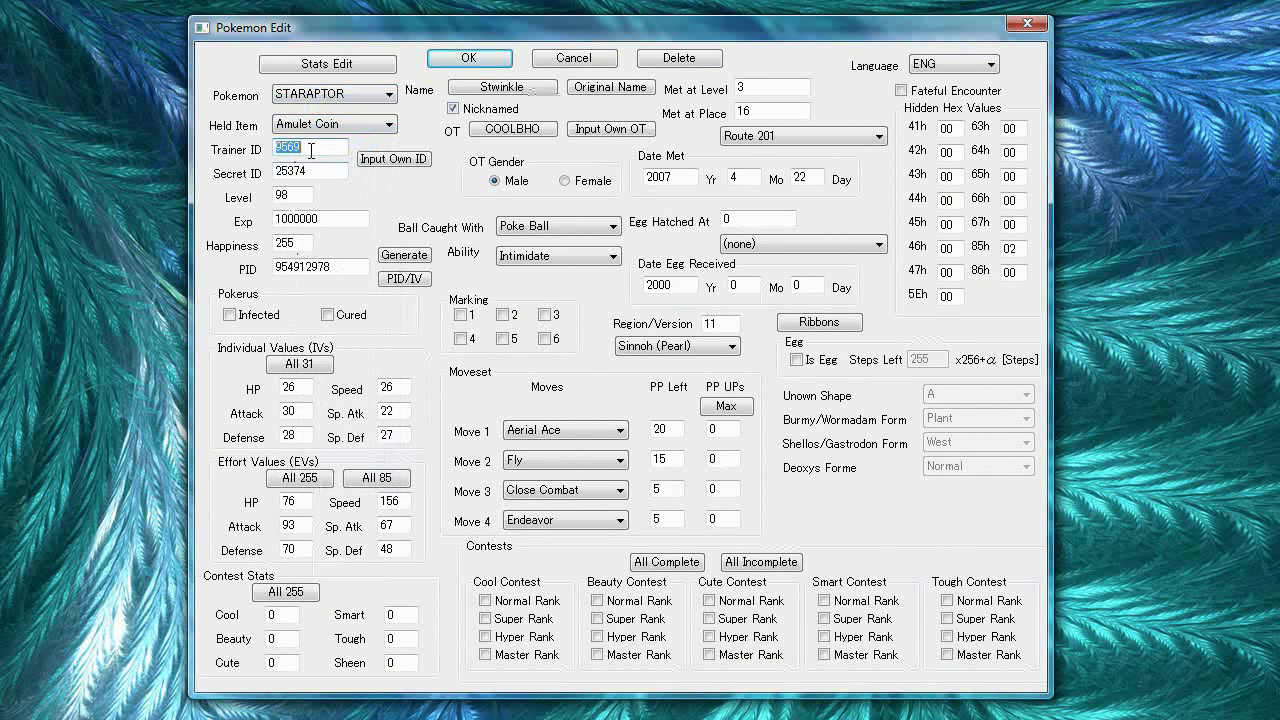
{"action": "left_click", "coordinate": [316, 124]}
{"action": "left_click", "coordinate": [316, 124]}
{"action": "double_click", "coordinate": [300, 171]}
{"action": "left_click_drag", "start_coordinate": [392, 30], "coordinate": [779, 2]}
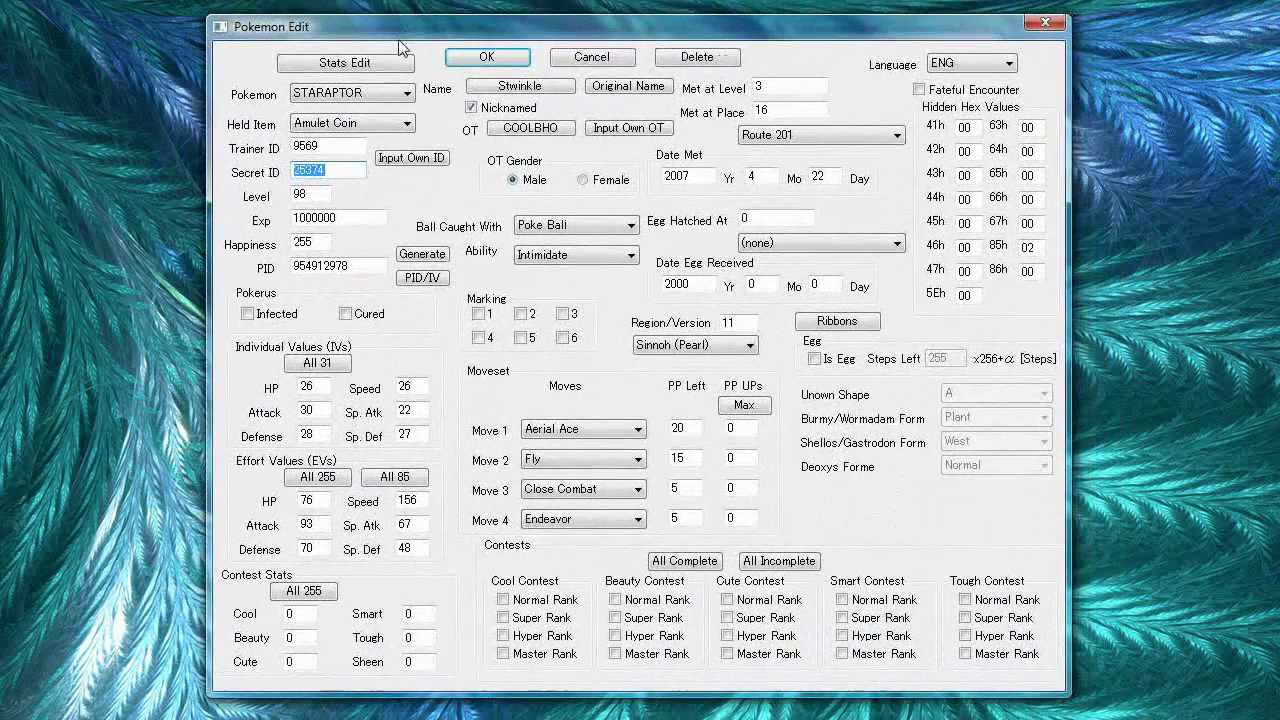
{"action": "left_click", "coordinate": [405, 164]}
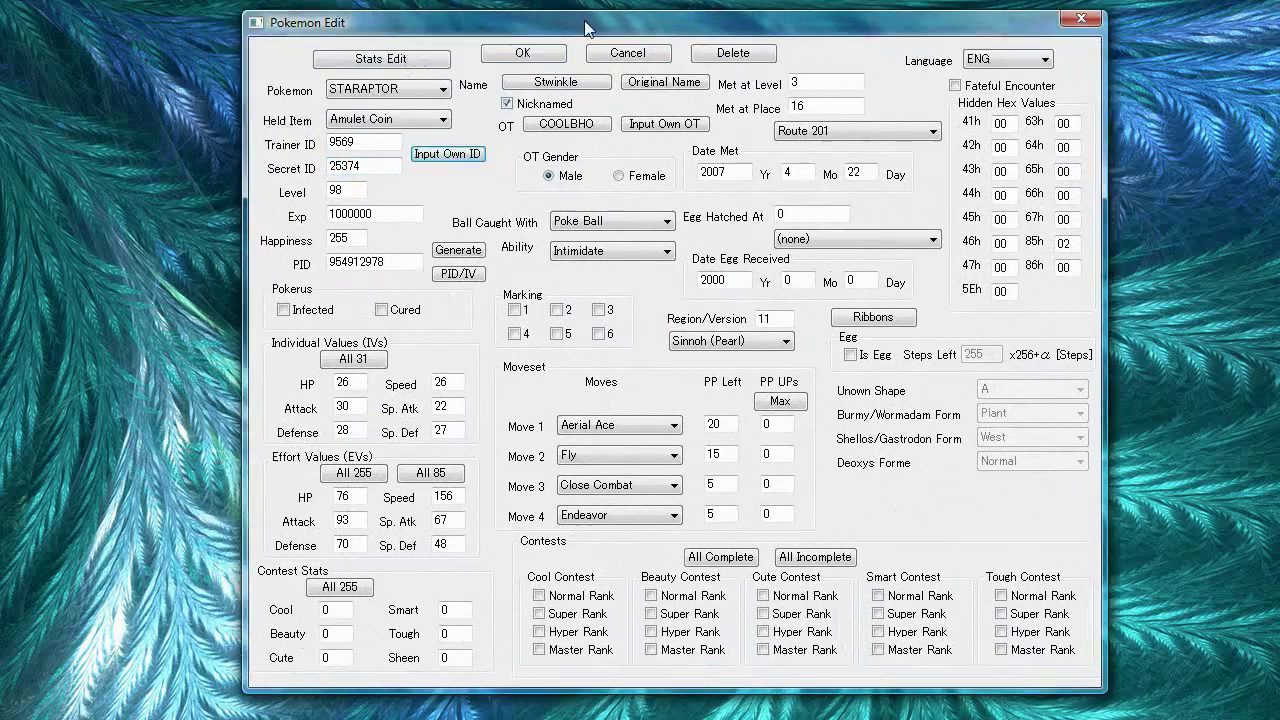
{"action": "left_click_drag", "start_coordinate": [418, 30], "coordinate": [754, 2]}
Try a Trainer ID of 00000 and a Secret ID of 55555, and restore the player's own IDs.
{"action": "double_click", "coordinate": [655, 91]}
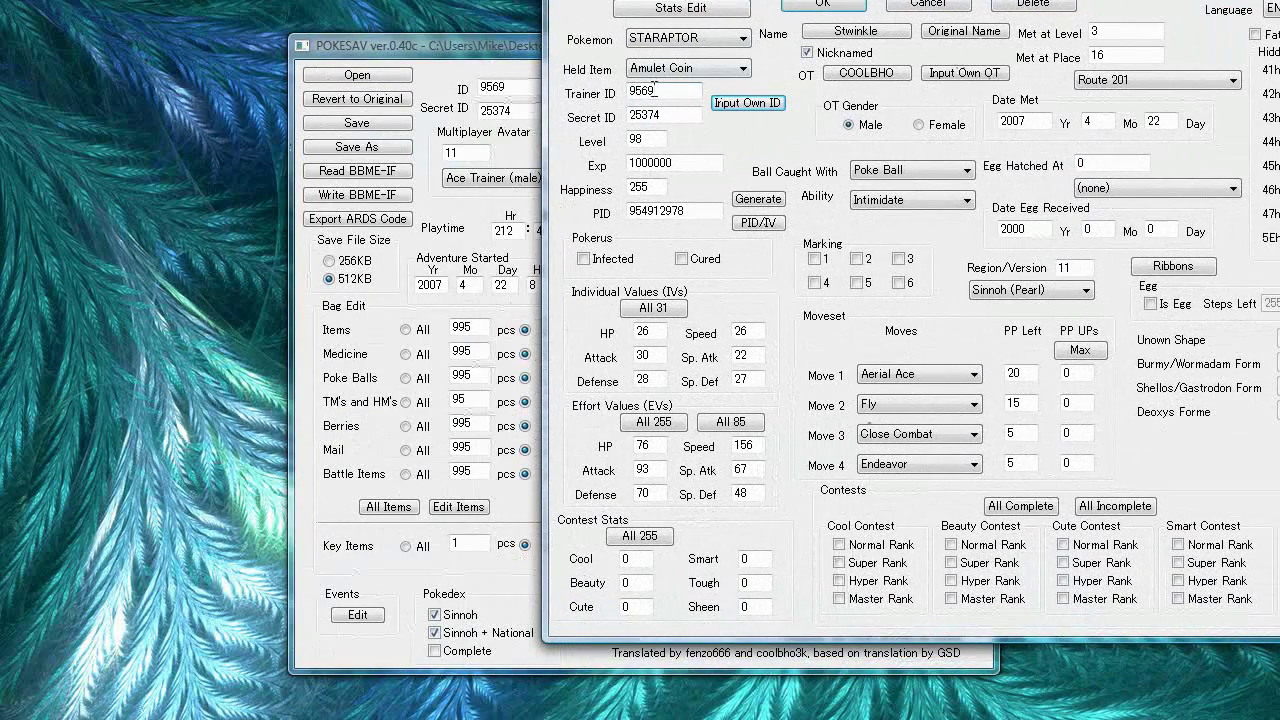
{"action": "type", "text": "00000"}
{"action": "key", "text": "Tab"}
{"action": "type", "text": "55555"}
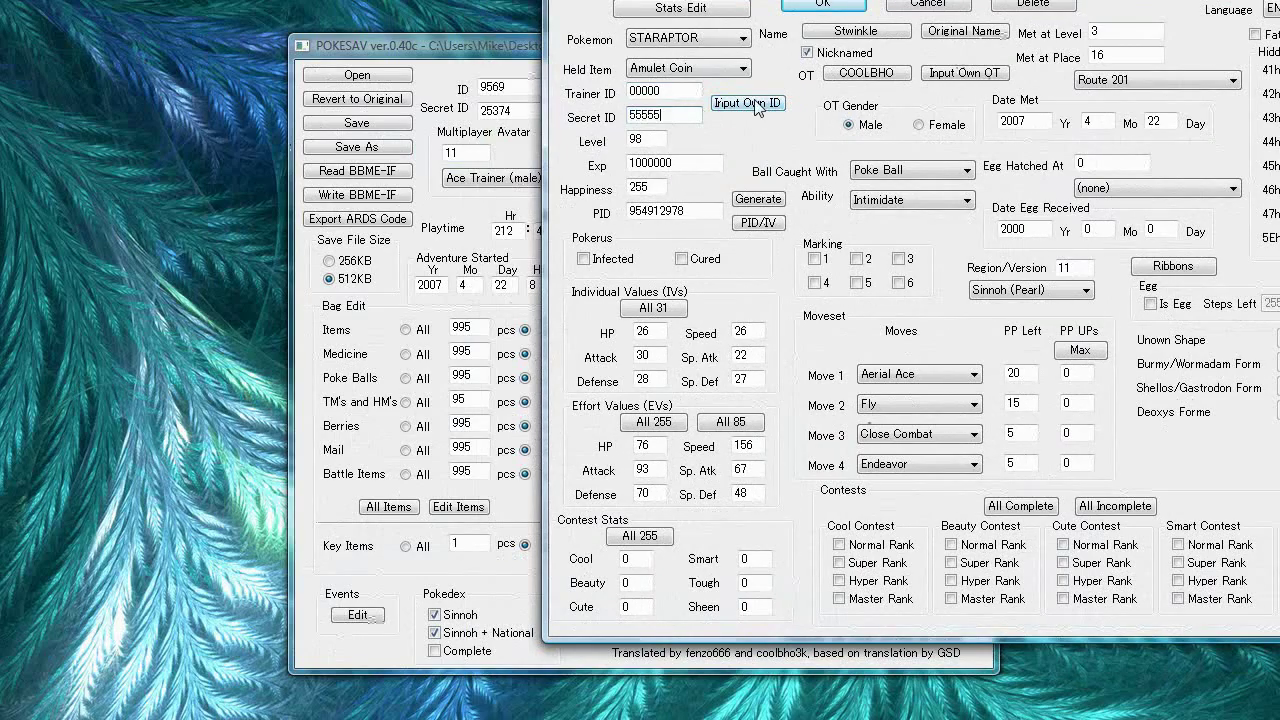
{"action": "left_click", "coordinate": [768, 106]}
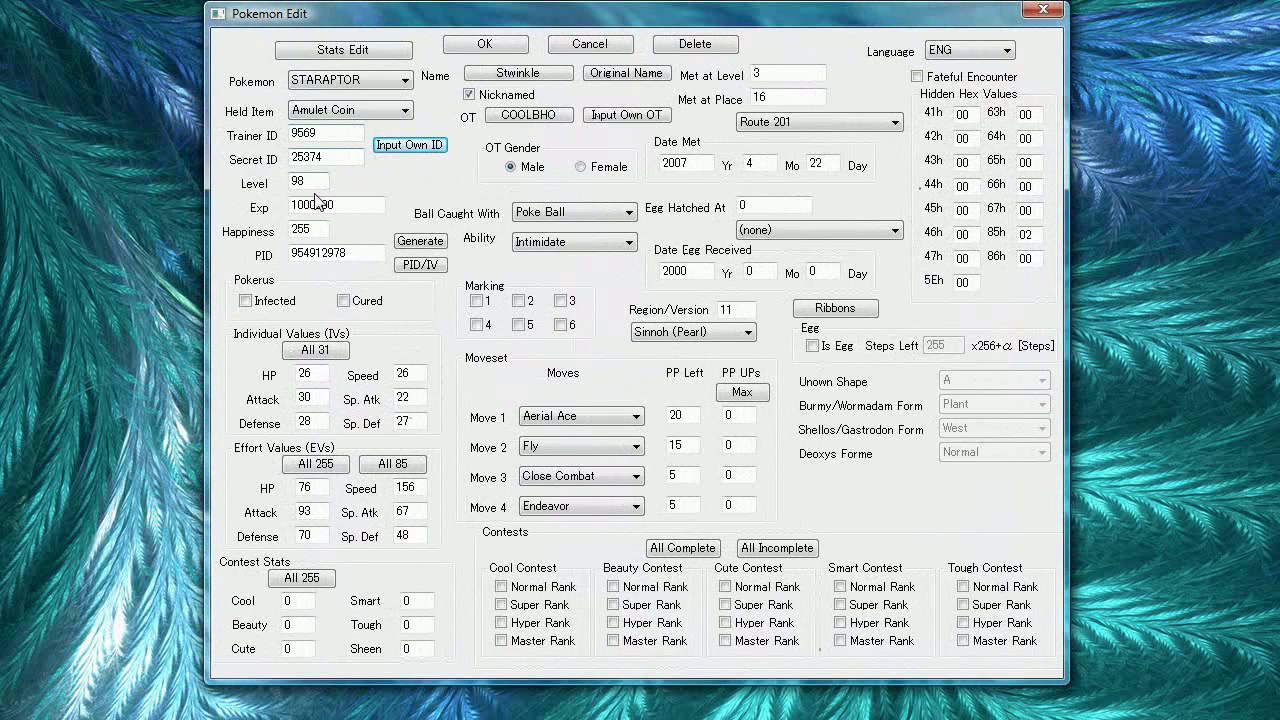
Set the Pokémon's level to 100 and its experience to 1111111.
{"action": "double_click", "coordinate": [305, 181]}
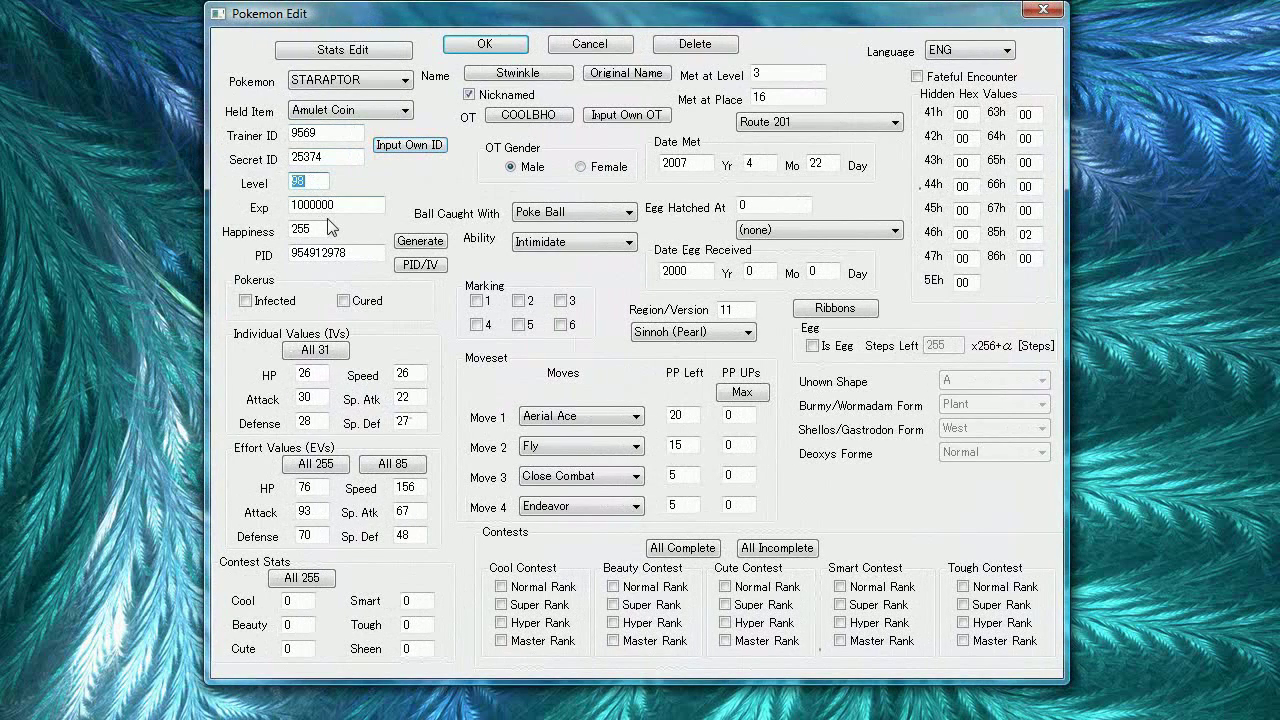
{"action": "type", "text": "10"}
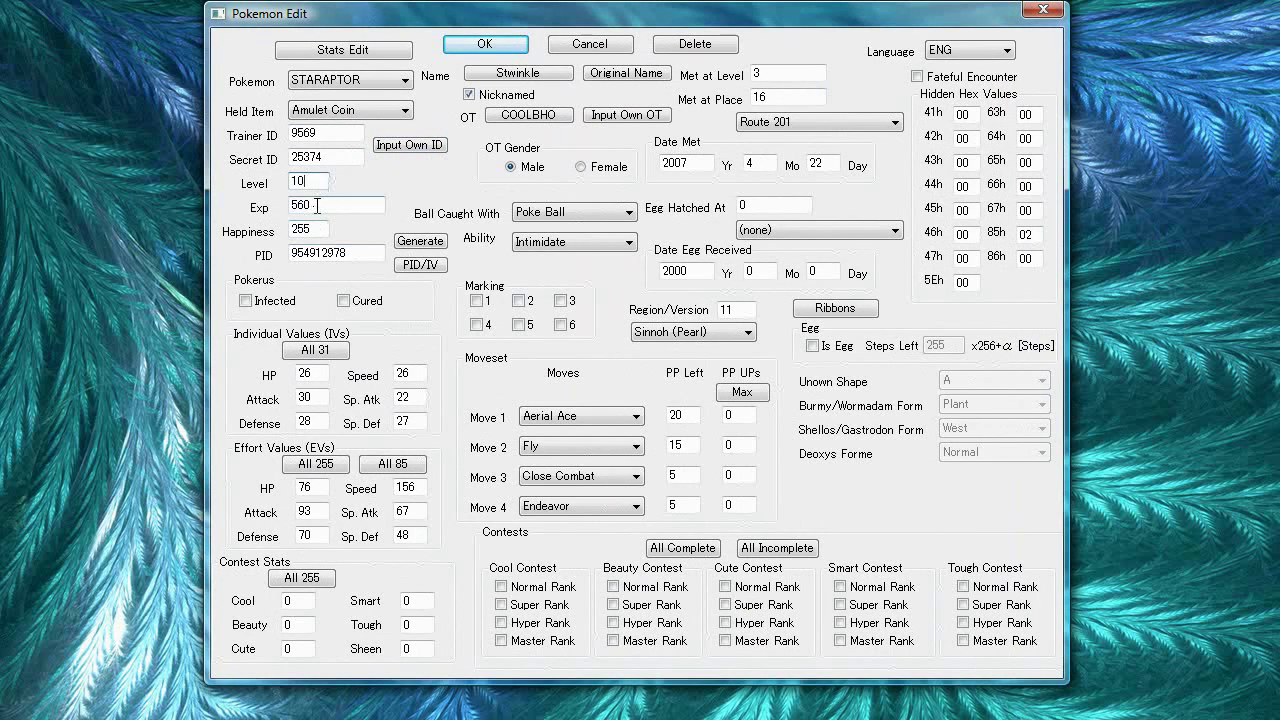
{"action": "type", "text": "0"}
{"action": "double_click", "coordinate": [313, 181]}
{"action": "double_click", "coordinate": [314, 205]}
{"action": "type", "text": "1111111"}
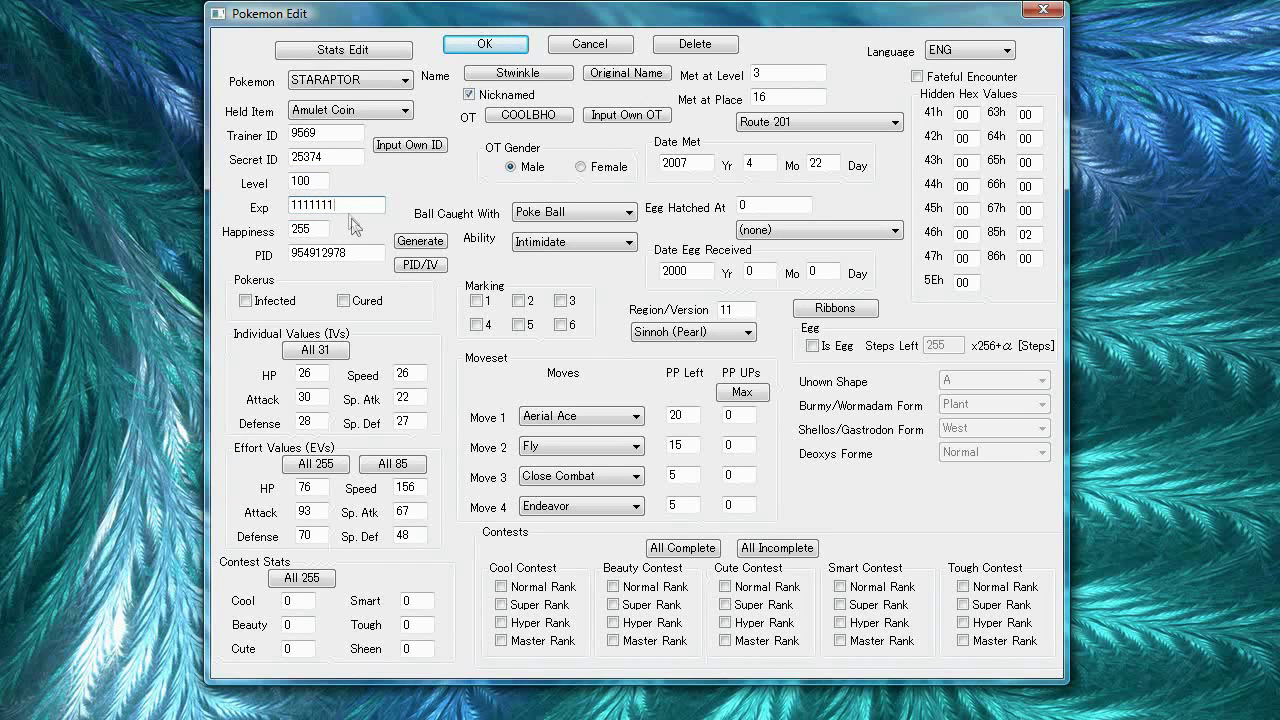
{"action": "double_click", "coordinate": [344, 205]}
{"action": "double_click", "coordinate": [321, 228]}
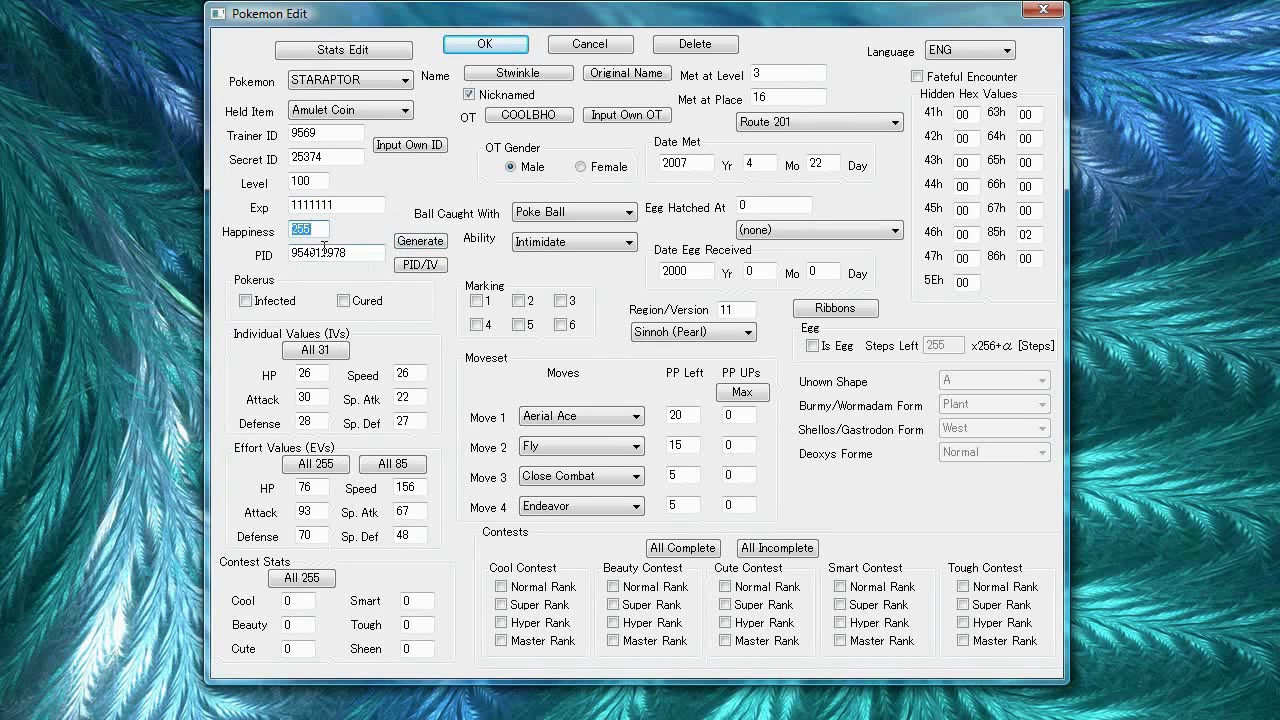
Examine the Pokémon's PID in the PID generator and the PID/IV Generator without generating new values.
{"action": "double_click", "coordinate": [323, 252]}
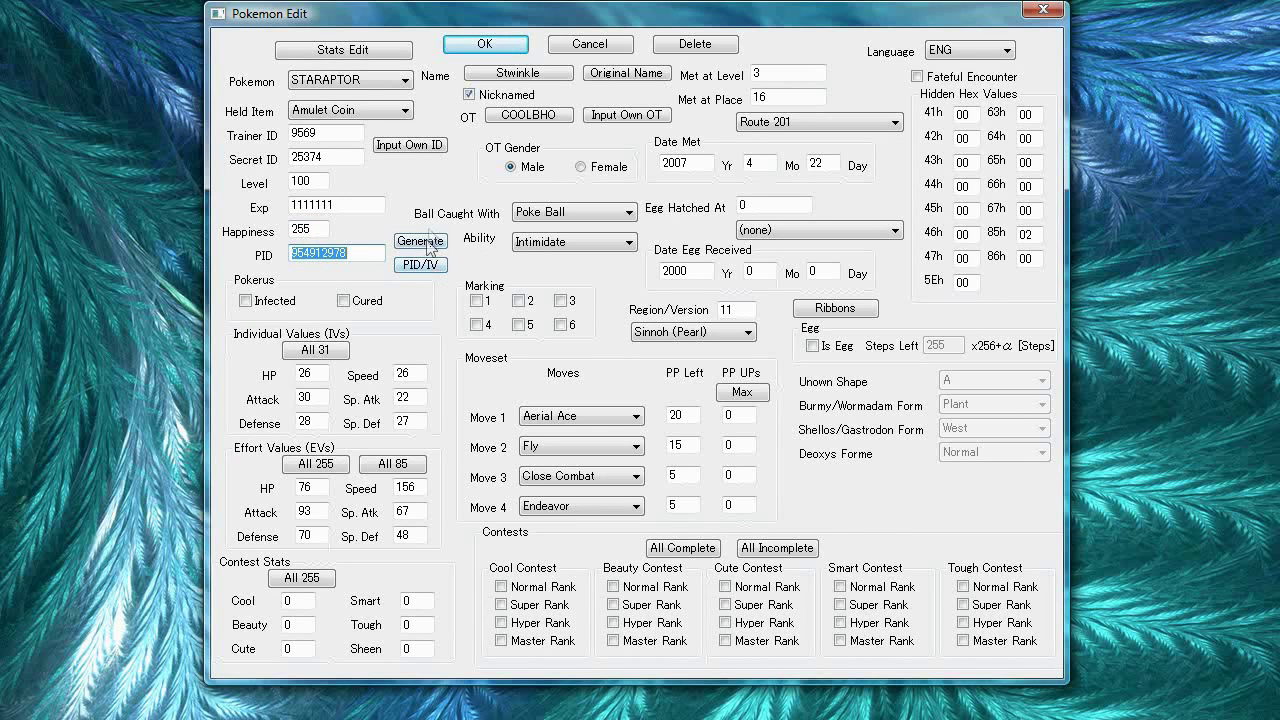
{"action": "left_click", "coordinate": [430, 240]}
{"action": "left_click_drag", "start_coordinate": [540, 362], "coordinate": [486, 209]}
{"action": "left_click", "coordinate": [460, 236]}
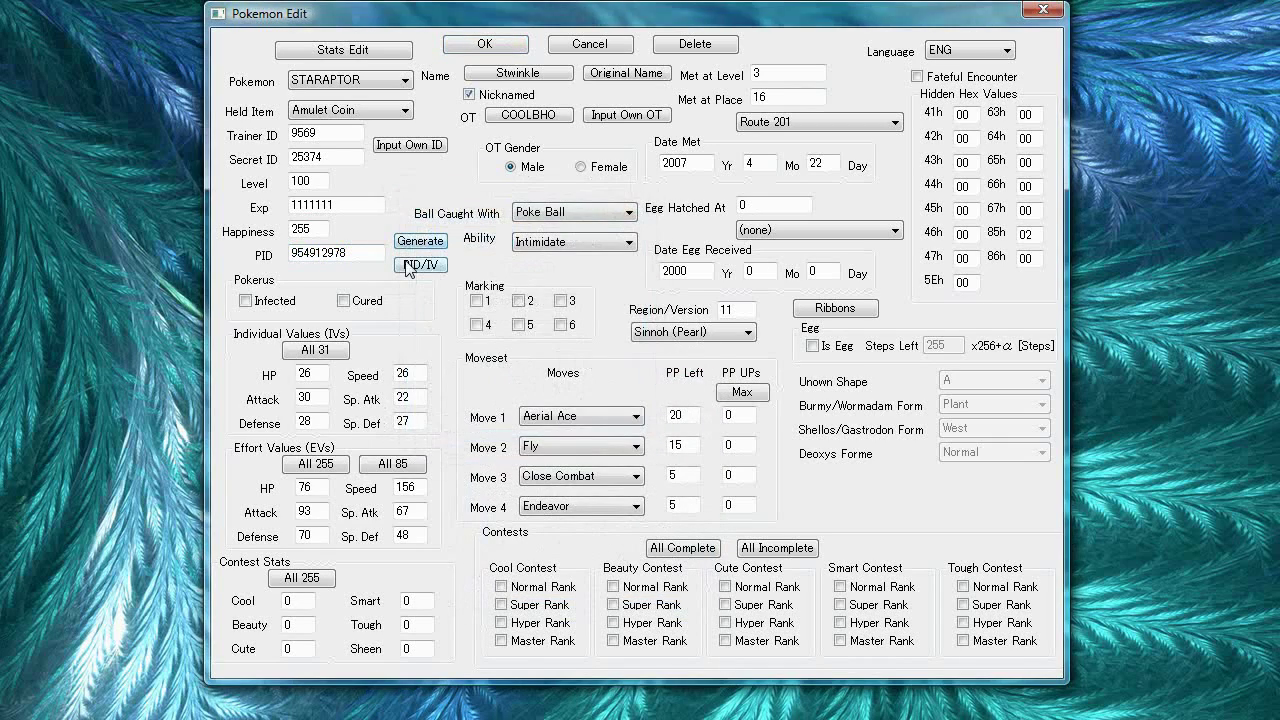
{"action": "left_click", "coordinate": [420, 265]}
{"action": "left_click_drag", "start_coordinate": [416, 290], "coordinate": [452, 200]}
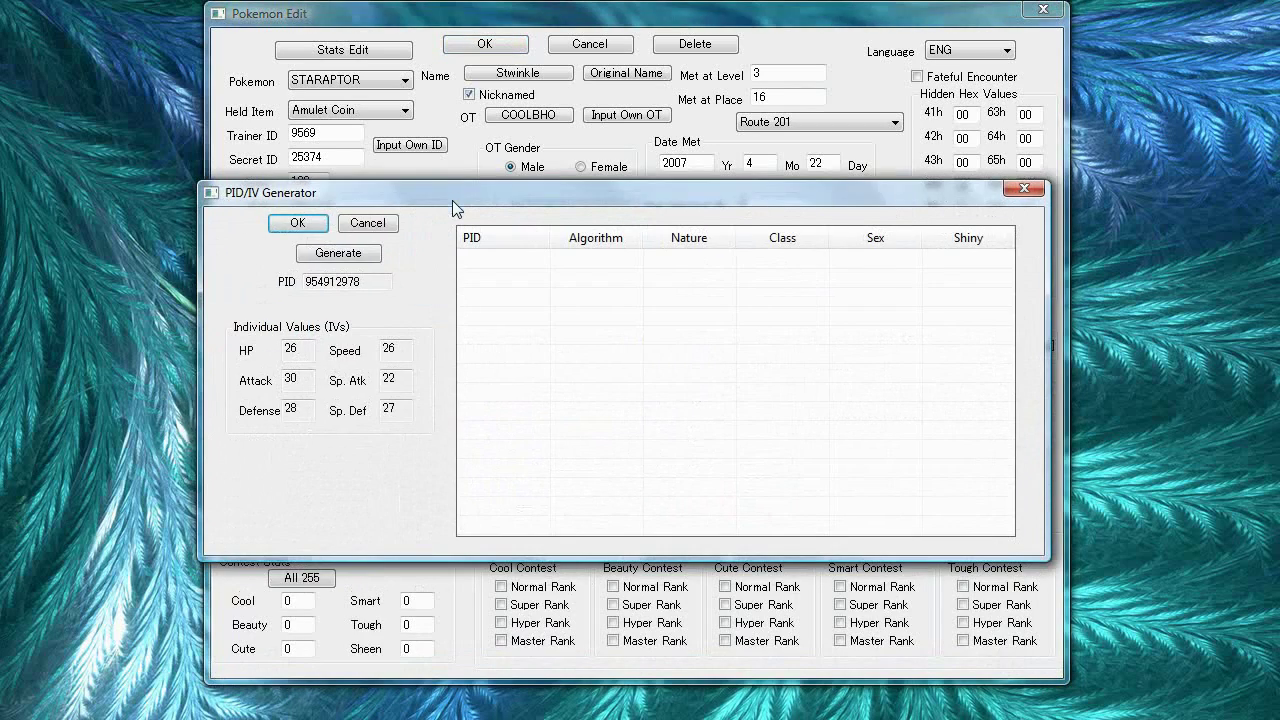
{"action": "left_click", "coordinate": [300, 223]}
Open the PID generator and choose Brave as the nature for a new PID.
{"action": "left_click", "coordinate": [420, 241]}
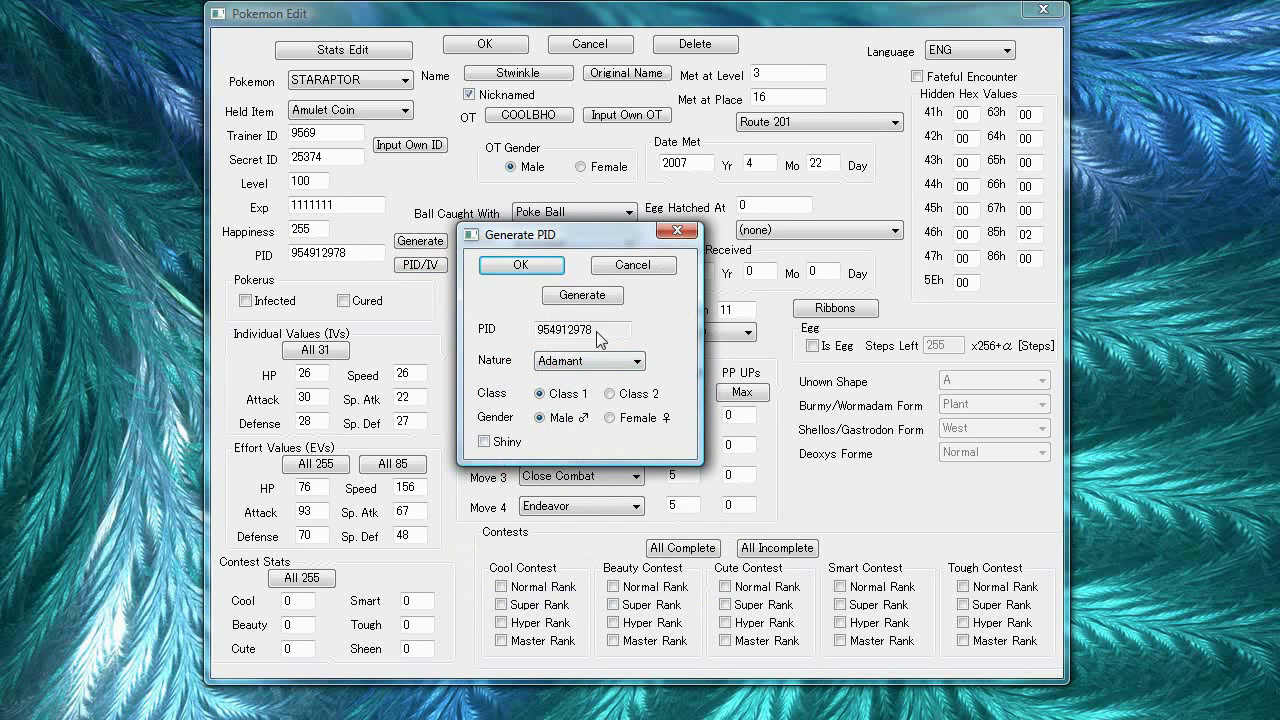
{"action": "left_click", "coordinate": [596, 362]}
{"action": "left_click", "coordinate": [589, 412]}
{"action": "left_click", "coordinate": [572, 330]}
{"action": "double_click", "coordinate": [587, 331]}
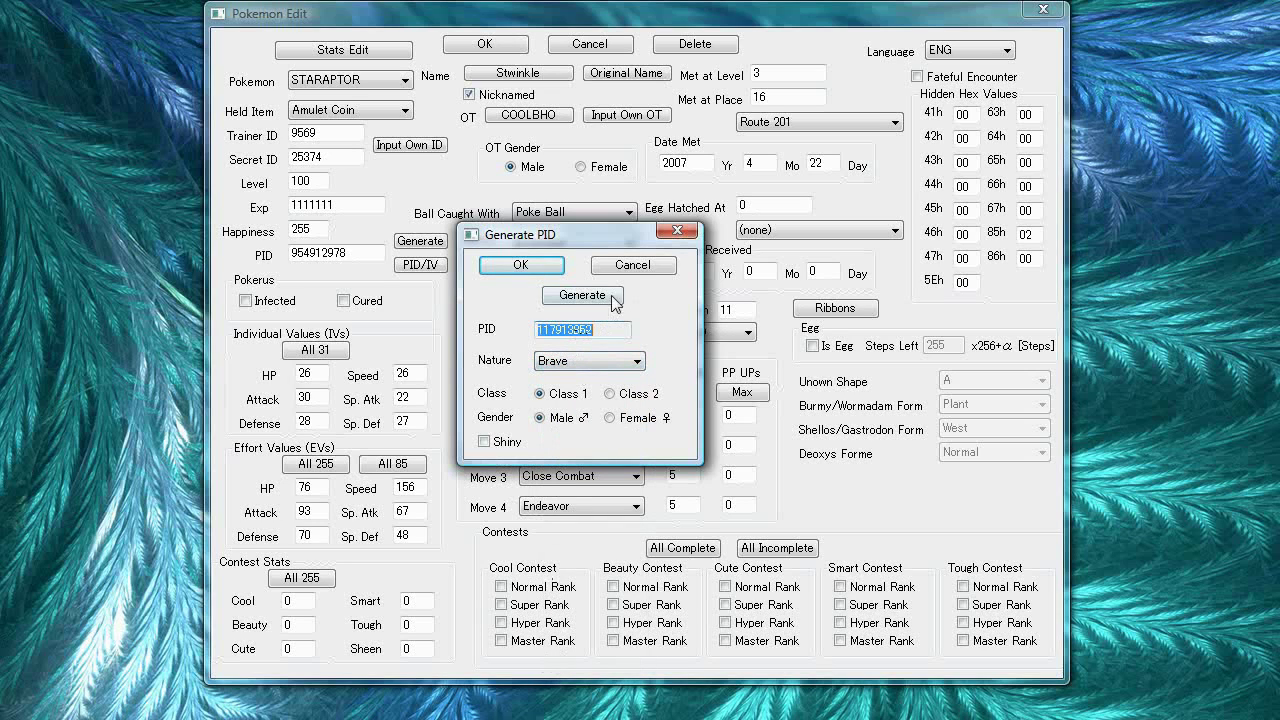
Change the generated PID's nature to Adamant, make it shiny, and apply it to the Pokémon.
{"action": "left_click", "coordinate": [591, 355]}
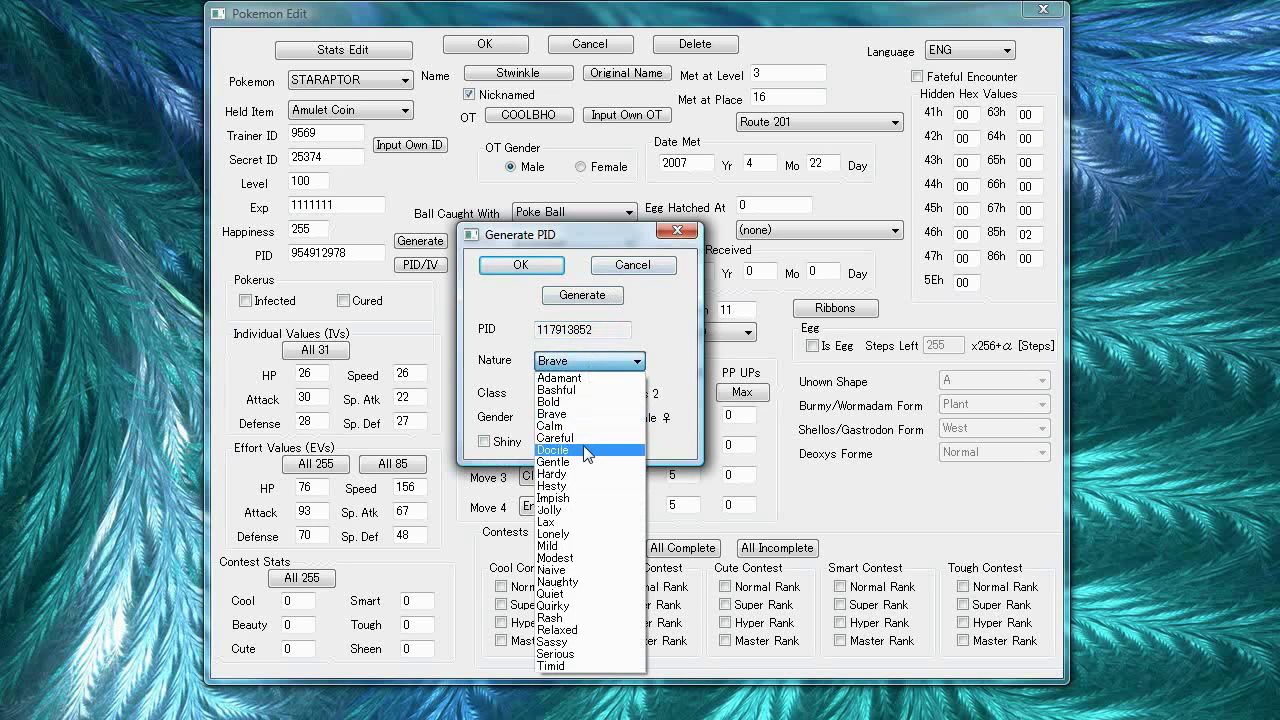
{"action": "left_click", "coordinate": [568, 379]}
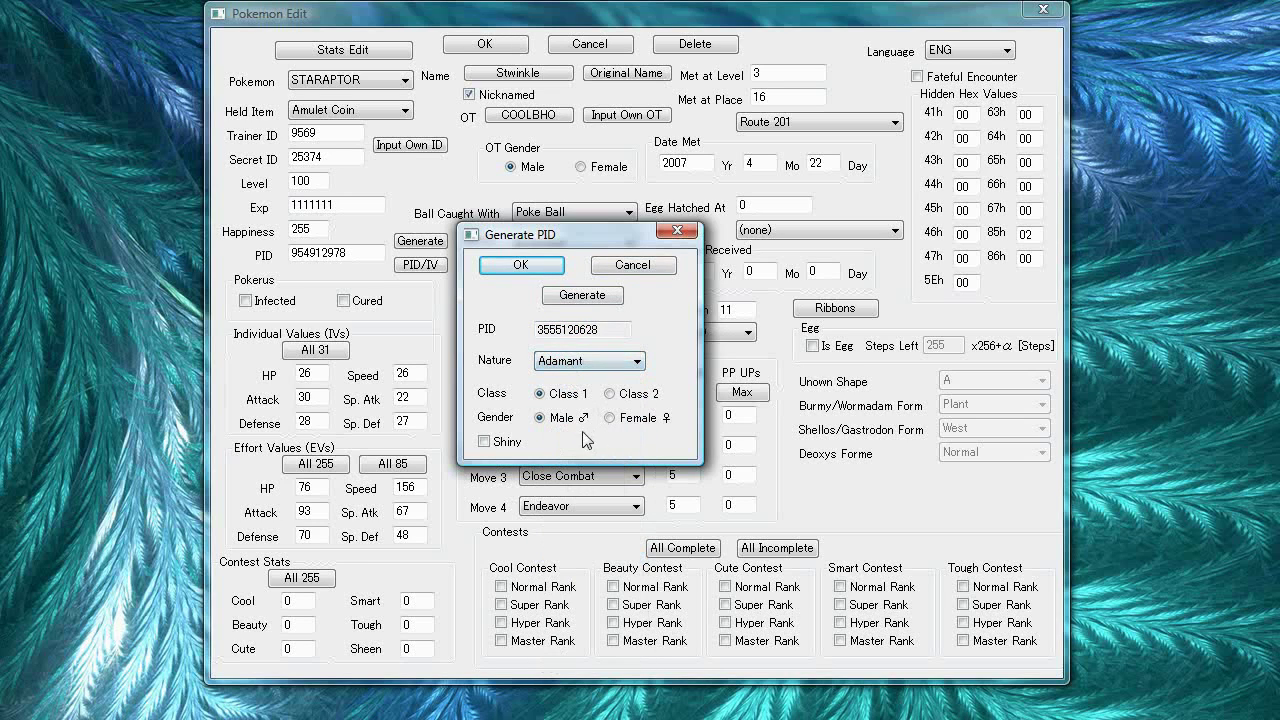
{"action": "left_click", "coordinate": [485, 441]}
{"action": "double_click", "coordinate": [559, 323]}
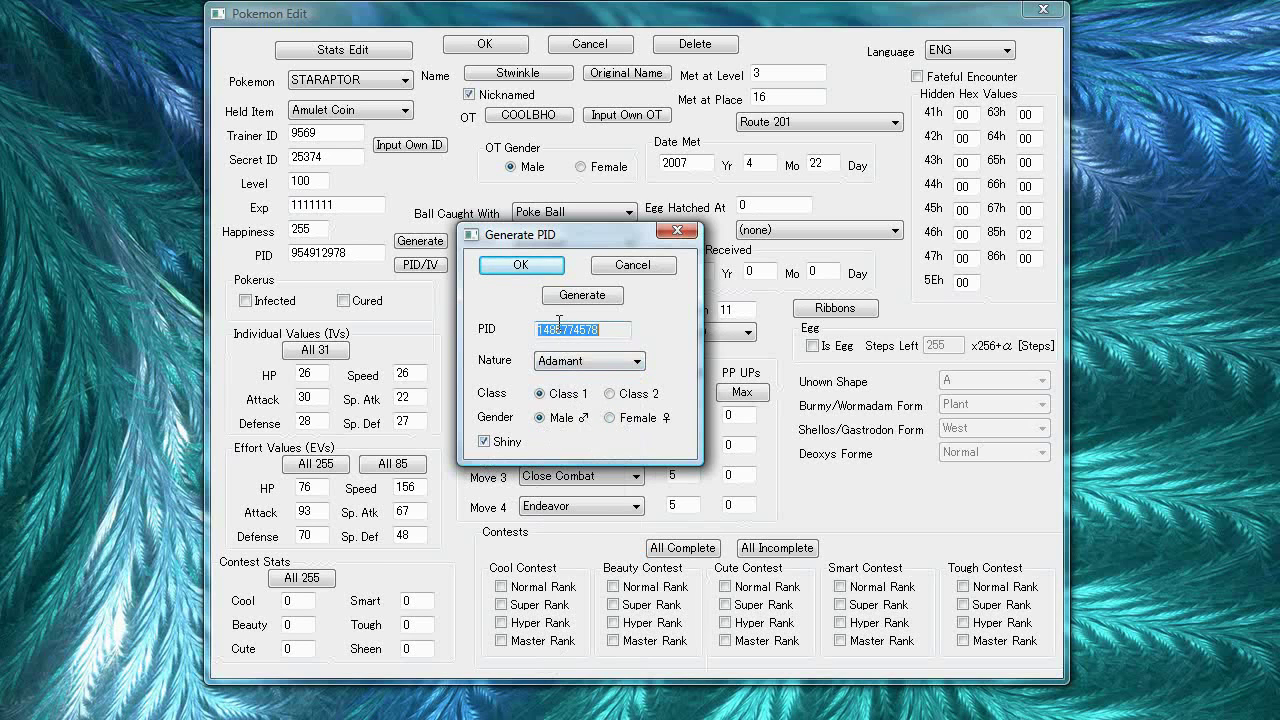
{"action": "left_click", "coordinate": [521, 265]}
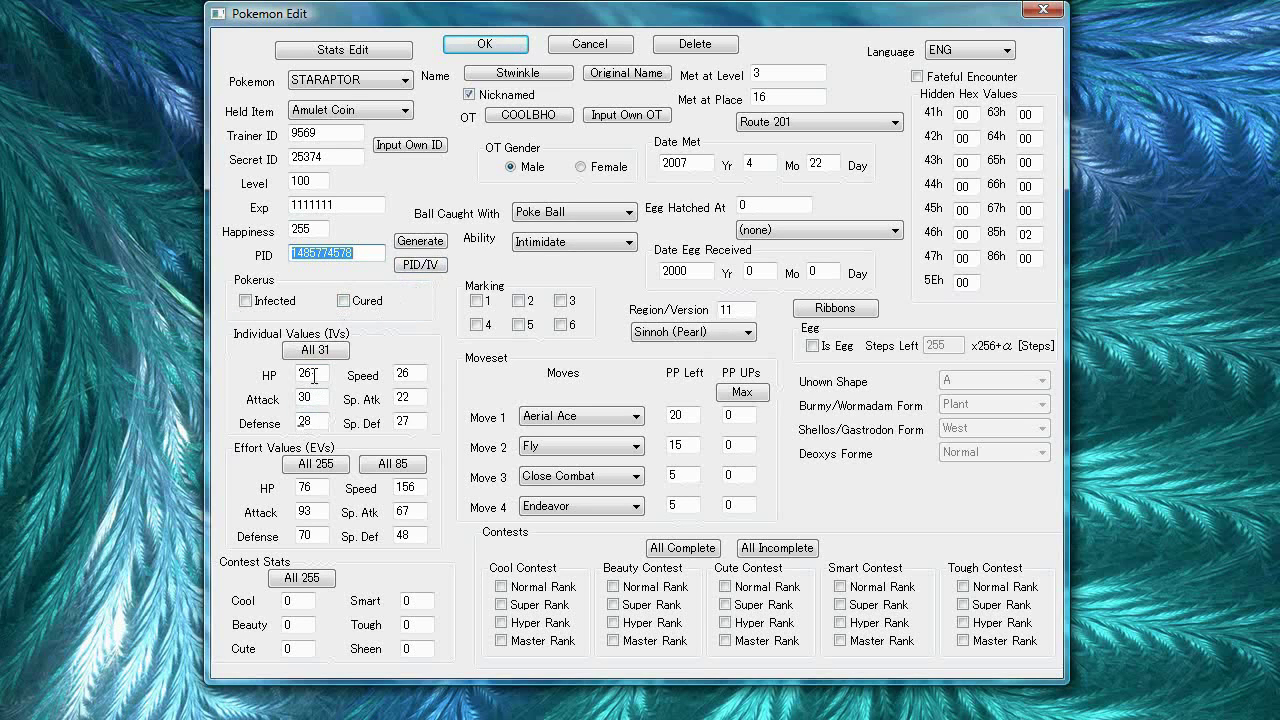
Set all six of the Pokémon's individual values (IVs) to 31.
{"action": "double_click", "coordinate": [313, 375]}
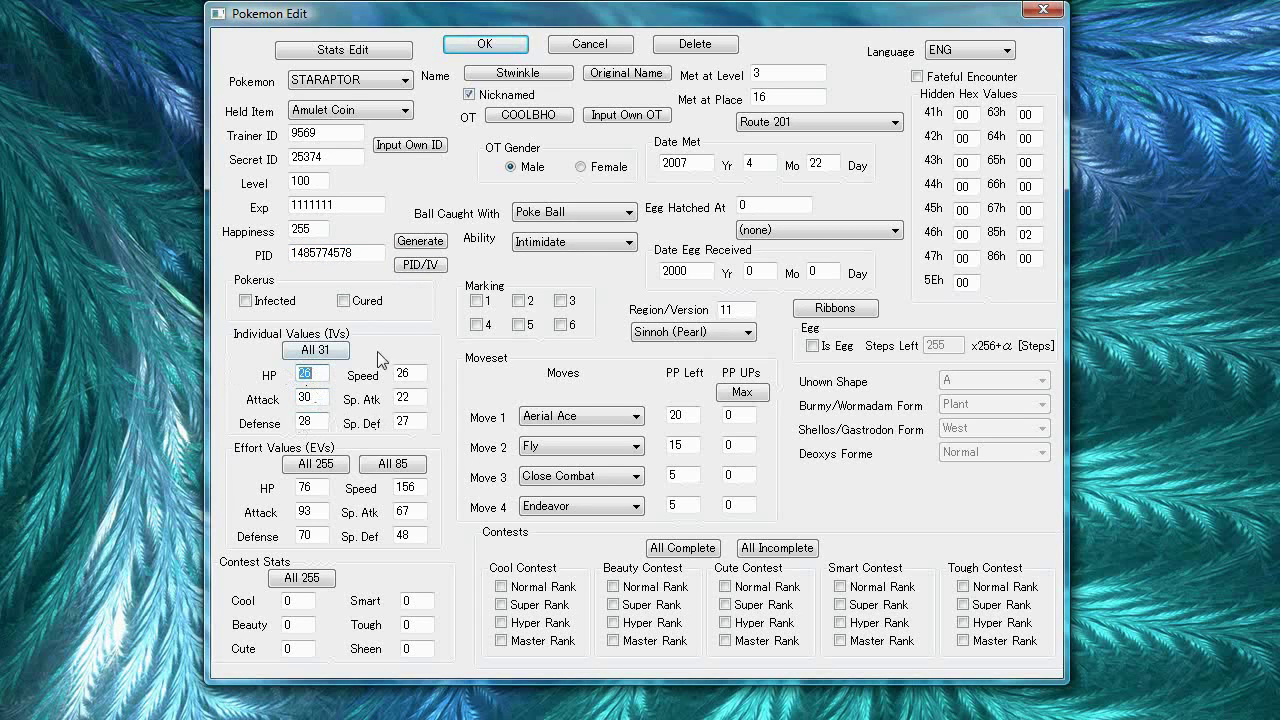
{"action": "double_click", "coordinate": [306, 398]}
{"action": "double_click", "coordinate": [306, 421]}
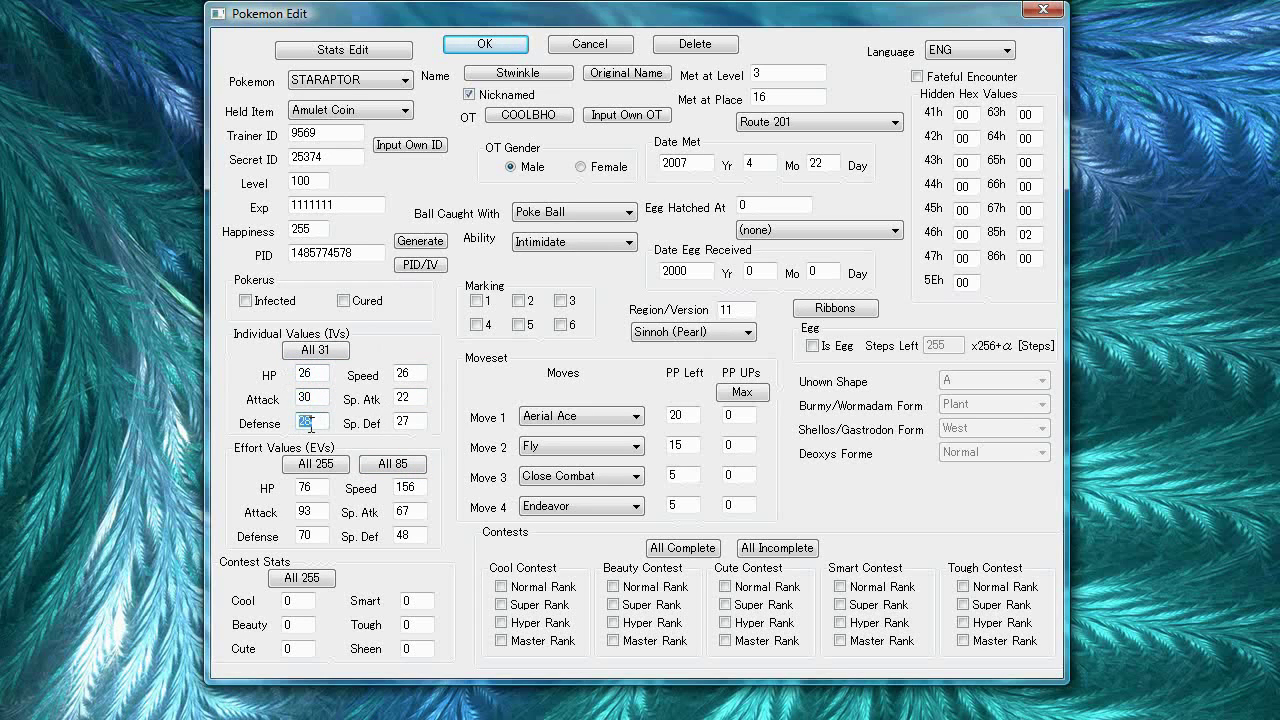
{"action": "double_click", "coordinate": [406, 373]}
{"action": "double_click", "coordinate": [406, 397]}
{"action": "double_click", "coordinate": [406, 421]}
{"action": "double_click", "coordinate": [306, 373]}
{"action": "double_click", "coordinate": [306, 397]}
{"action": "double_click", "coordinate": [306, 421]}
{"action": "double_click", "coordinate": [406, 373]}
{"action": "double_click", "coordinate": [406, 397]}
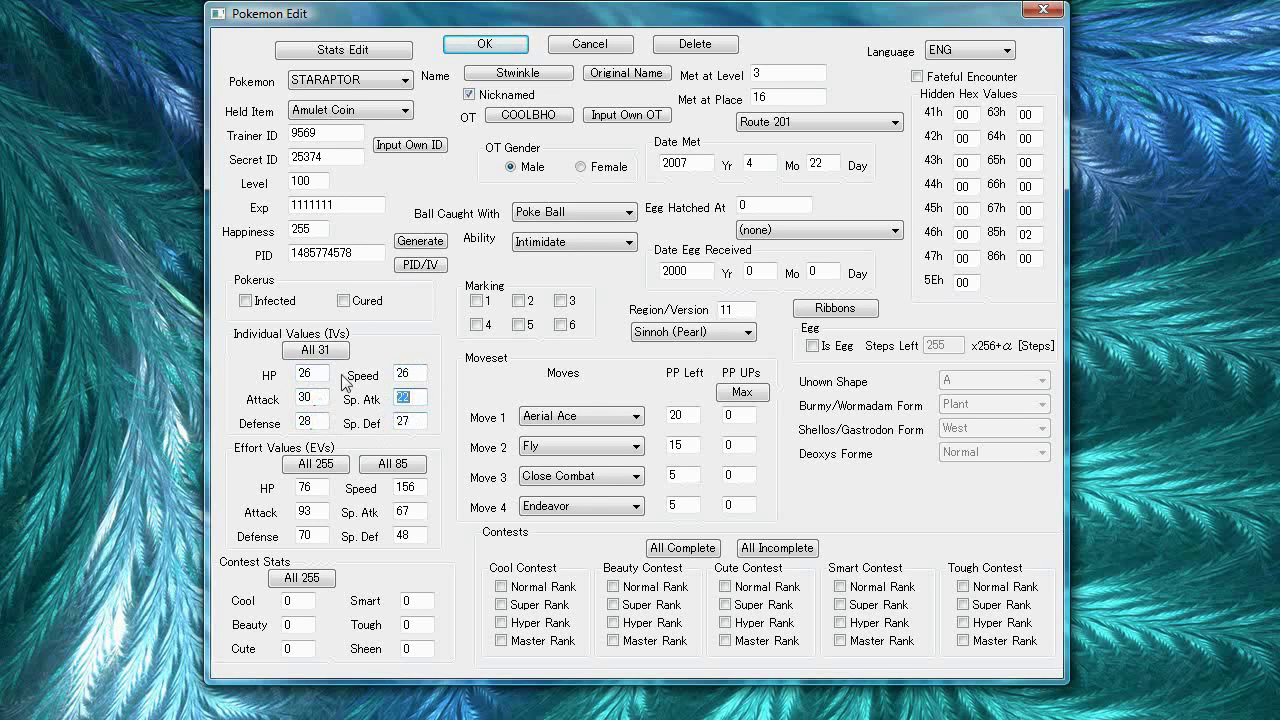
{"action": "left_click", "coordinate": [318, 350]}
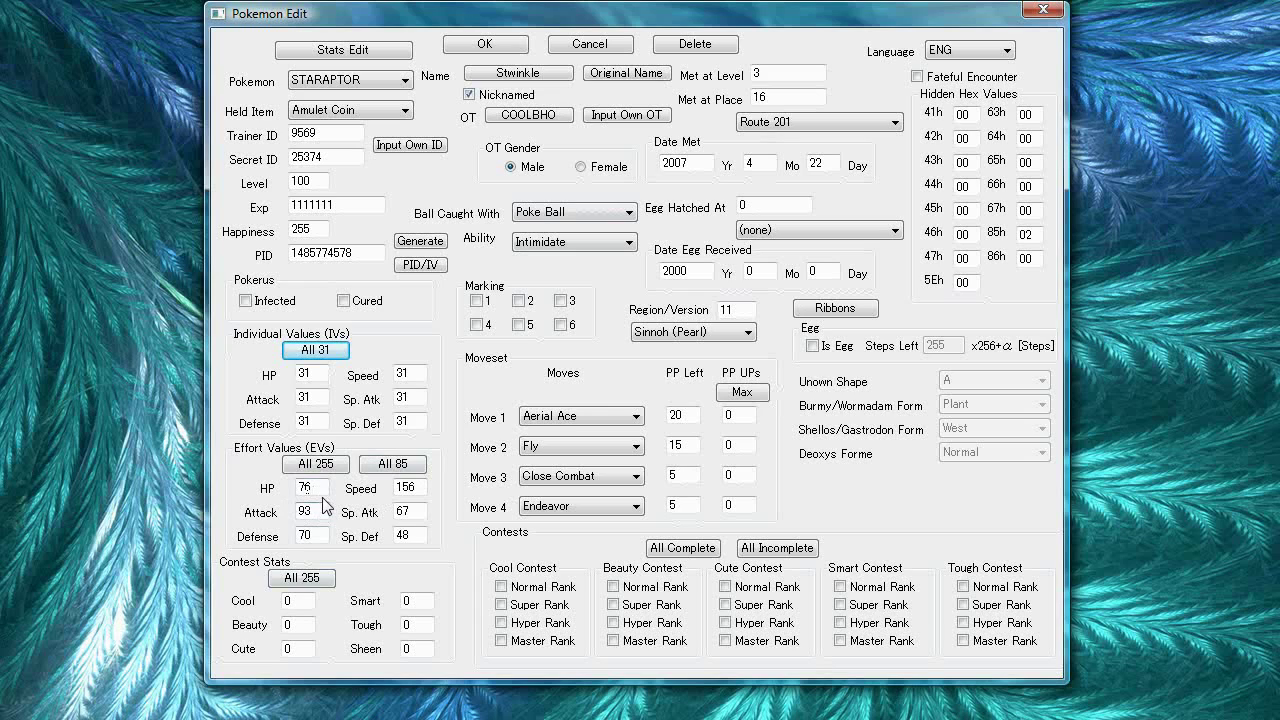
Set the effort values (EVs) to 252 for HP, 252 for Attack and 6 for Defense.
{"action": "double_click", "coordinate": [406, 487]}
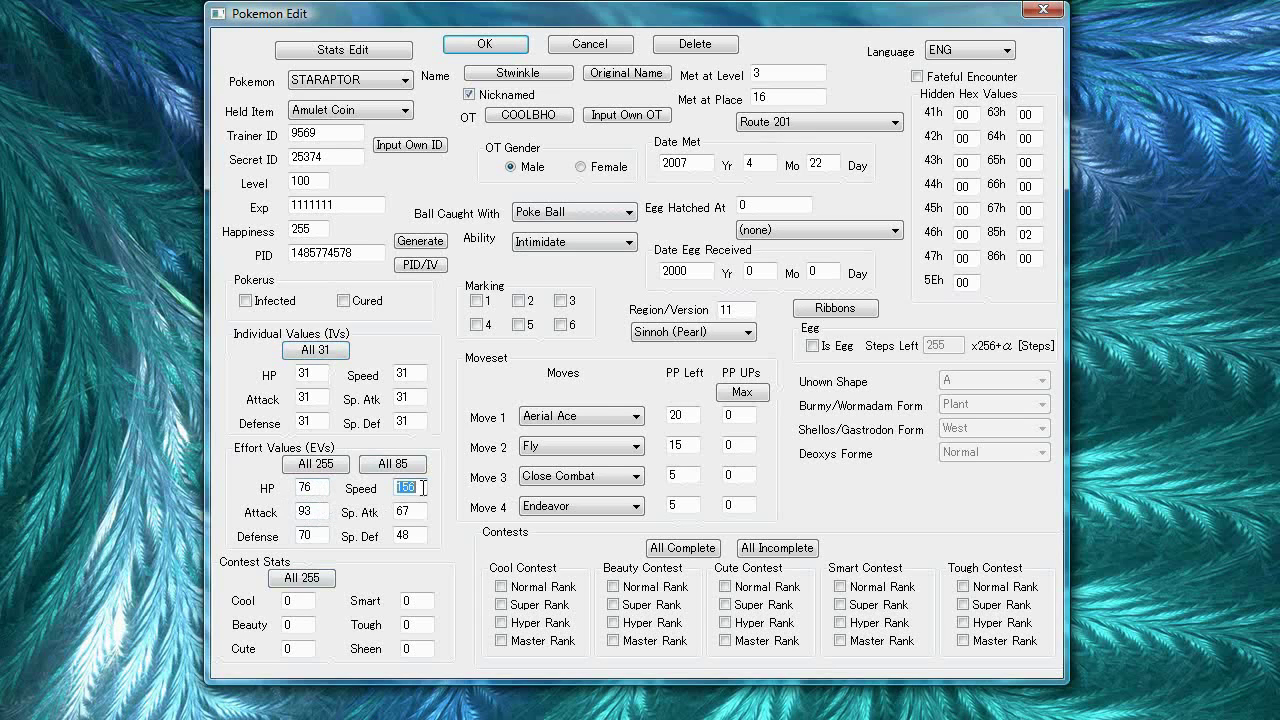
{"action": "double_click", "coordinate": [404, 511]}
{"action": "double_click", "coordinate": [410, 535]}
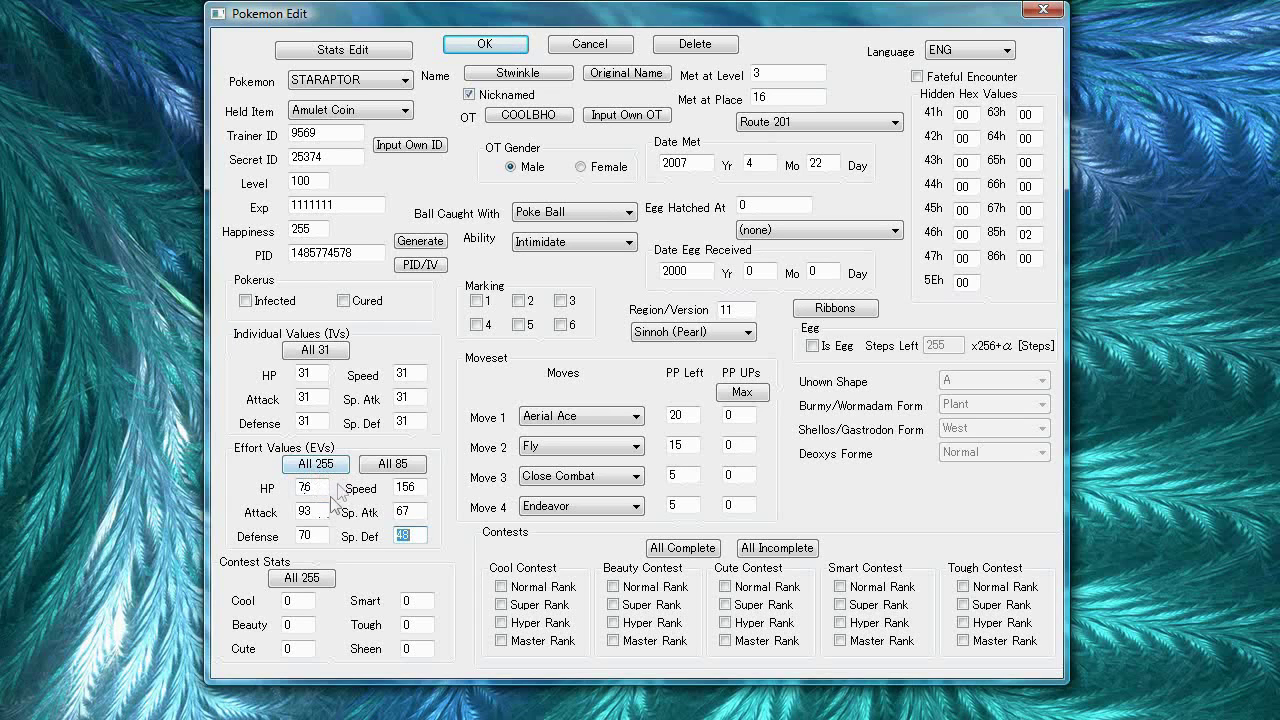
{"action": "left_click", "coordinate": [313, 488]}
{"action": "double_click", "coordinate": [313, 488]}
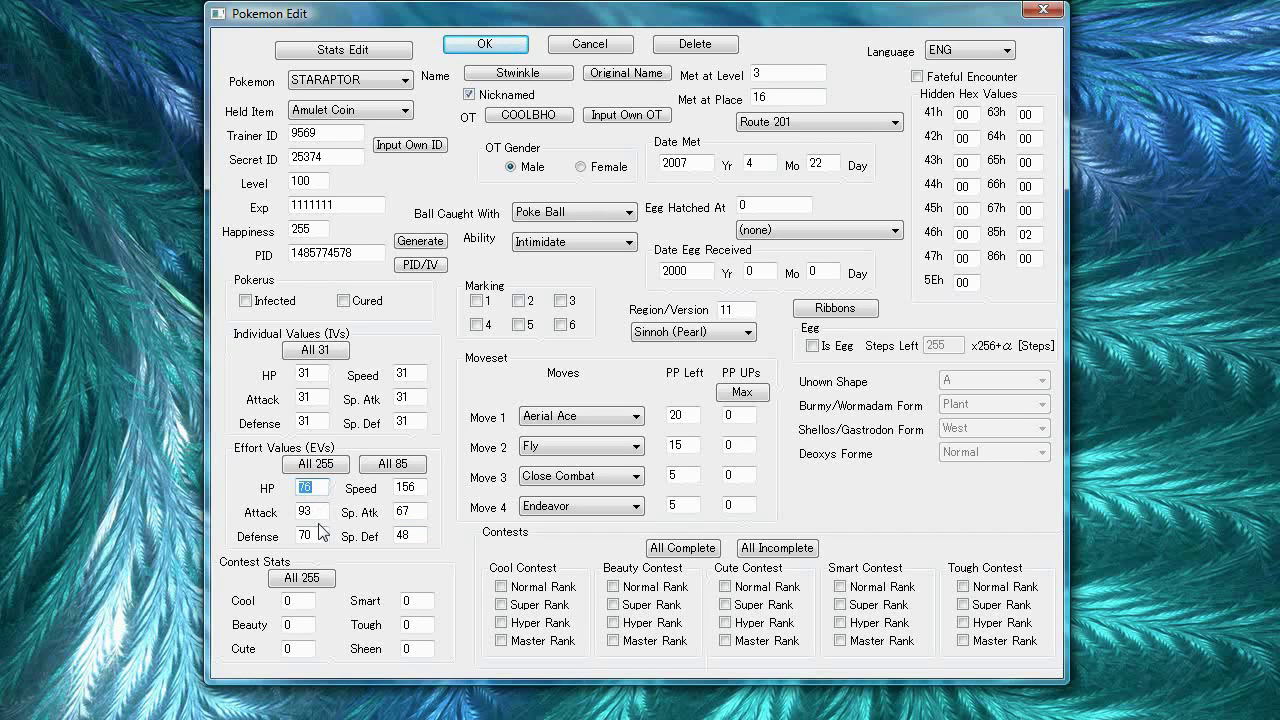
{"action": "type", "text": "252"}
{"action": "double_click", "coordinate": [326, 513]}
{"action": "type", "text": "252"}
{"action": "double_click", "coordinate": [319, 535]}
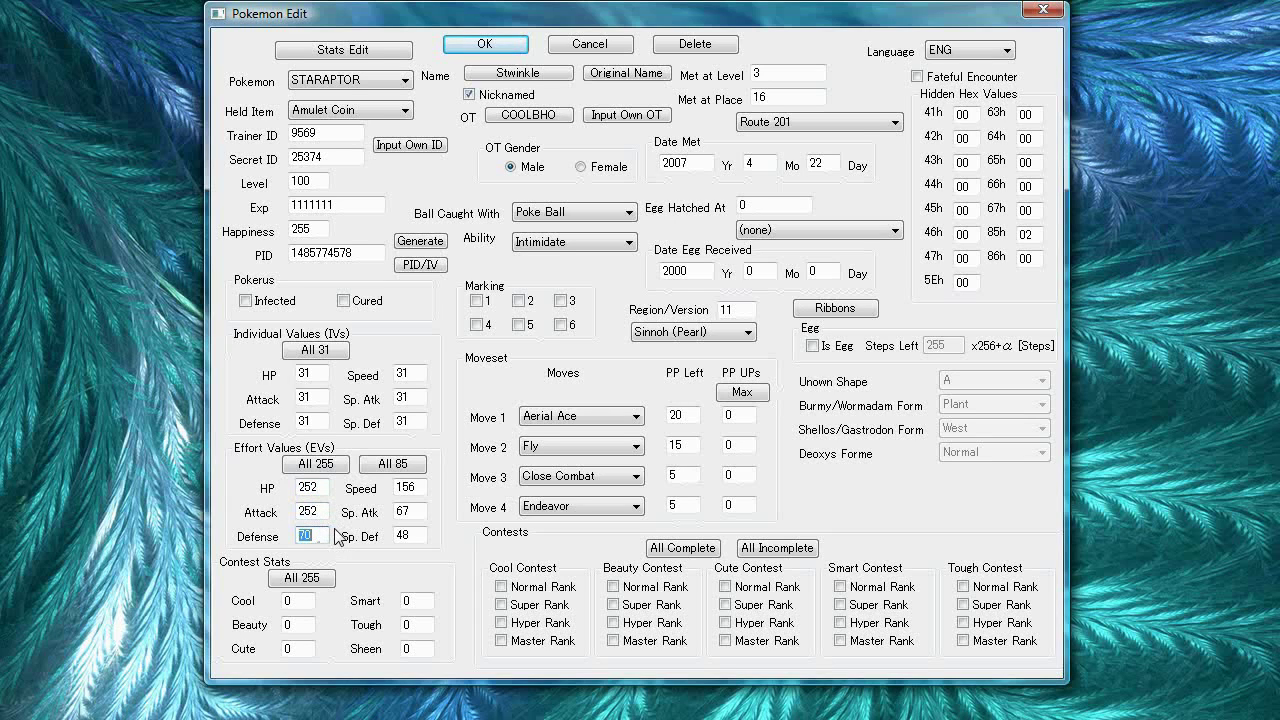
{"action": "type", "text": "6"}
Set the Speed, Sp. Atk and Sp. Def effort values (EVs) to 0.
{"action": "double_click", "coordinate": [407, 487]}
{"action": "type", "text": "0"}
{"action": "double_click", "coordinate": [408, 511]}
{"action": "type", "text": "0"}
{"action": "double_click", "coordinate": [406, 535]}
{"action": "type", "text": "0"}
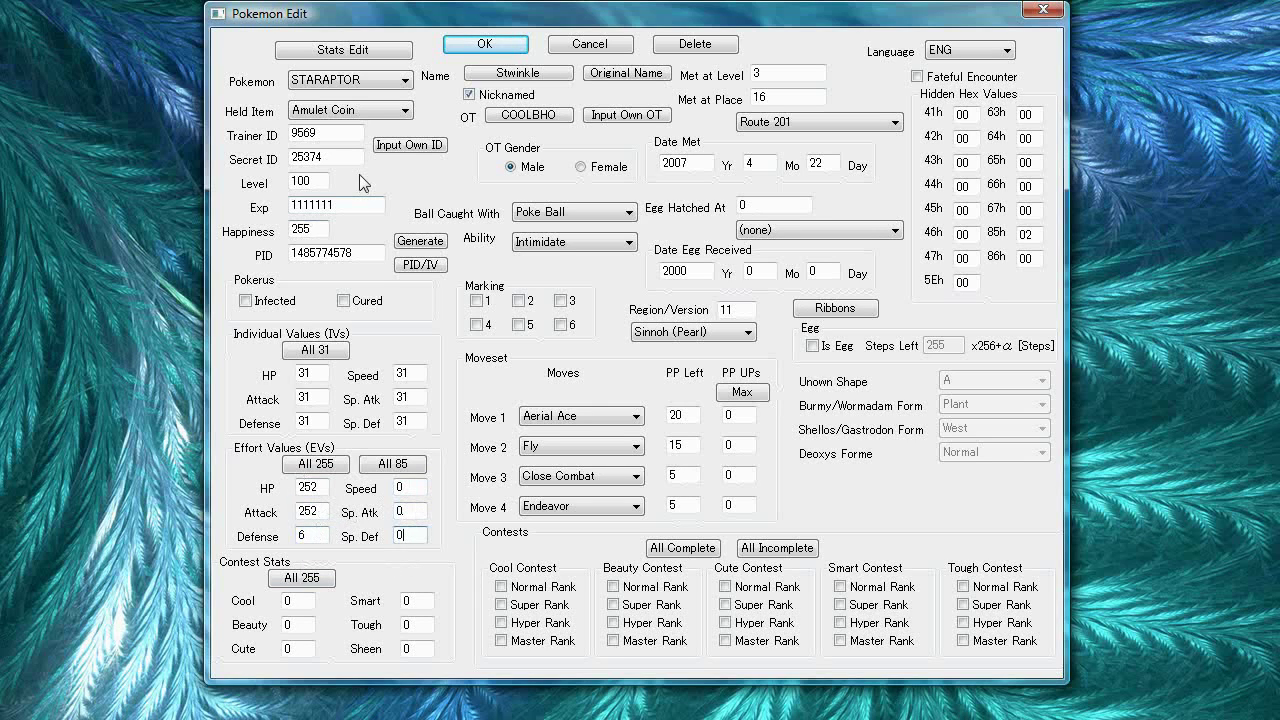
Review the Pokémon's nickname in the name editor and switch its Nicknamed option off and on again.
{"action": "left_click", "coordinate": [569, 79]}
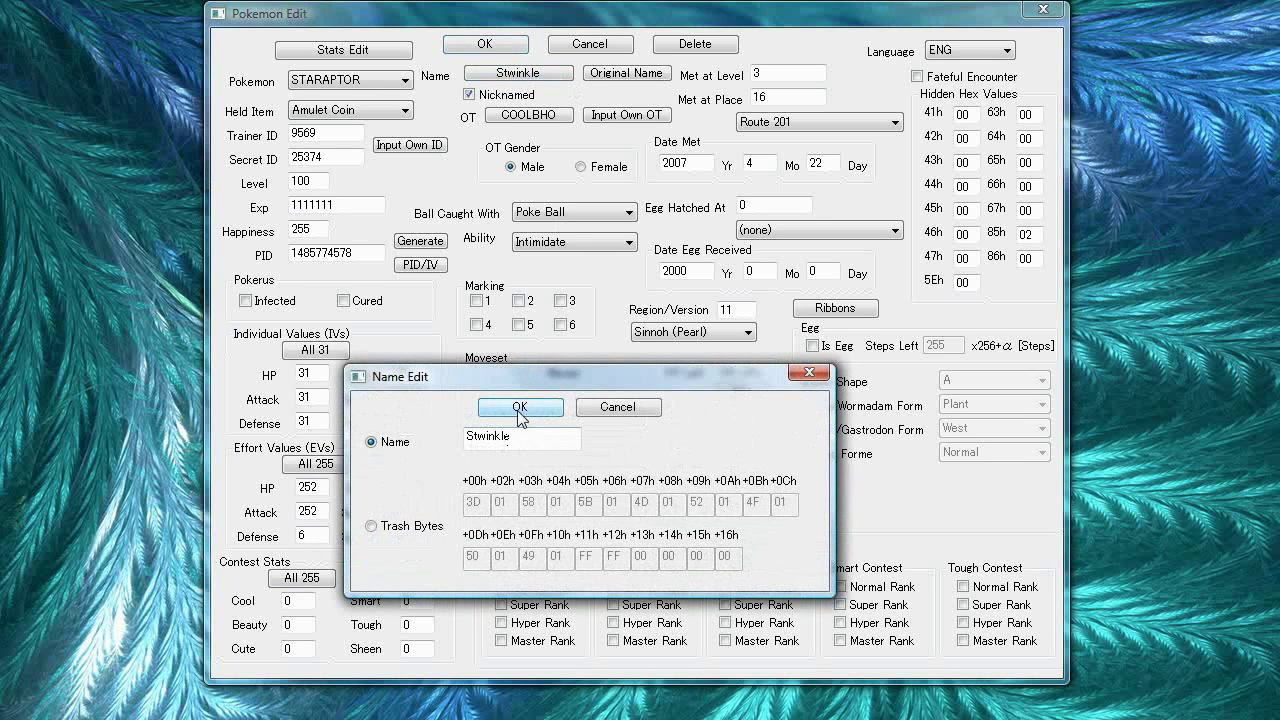
{"action": "left_click", "coordinate": [521, 410]}
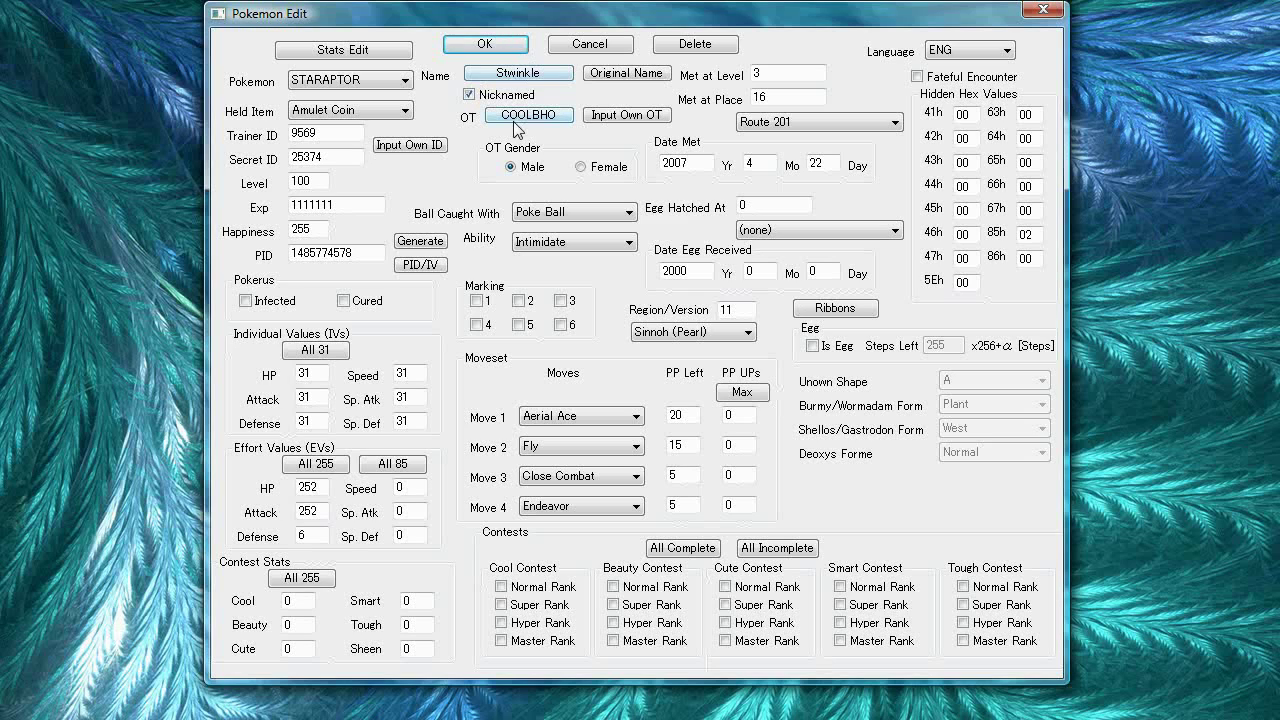
{"action": "left_click", "coordinate": [495, 97]}
{"action": "left_click", "coordinate": [527, 97]}
Review the original trainer (OT) name in its name editor without changing it and reposition the Pokémon editing window.
{"action": "left_click", "coordinate": [519, 117]}
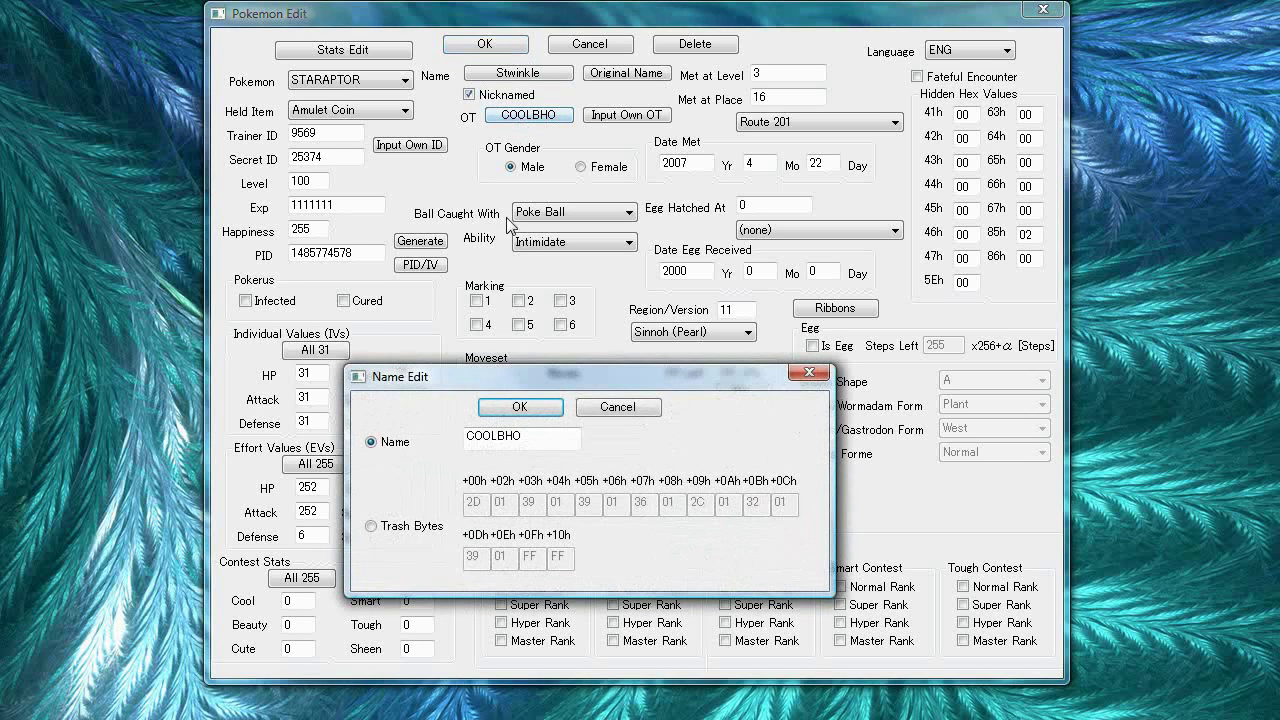
{"action": "left_click", "coordinate": [496, 409]}
{"action": "left_click", "coordinate": [524, 118]}
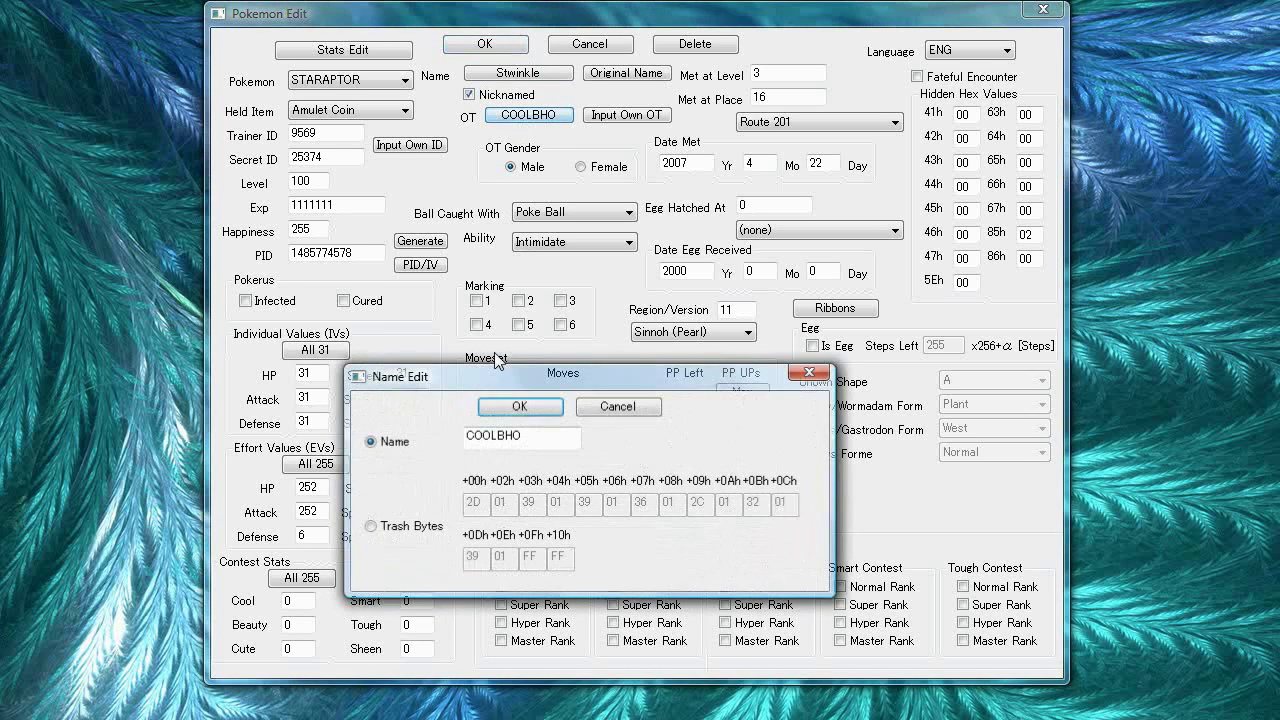
{"action": "left_click", "coordinate": [518, 410]}
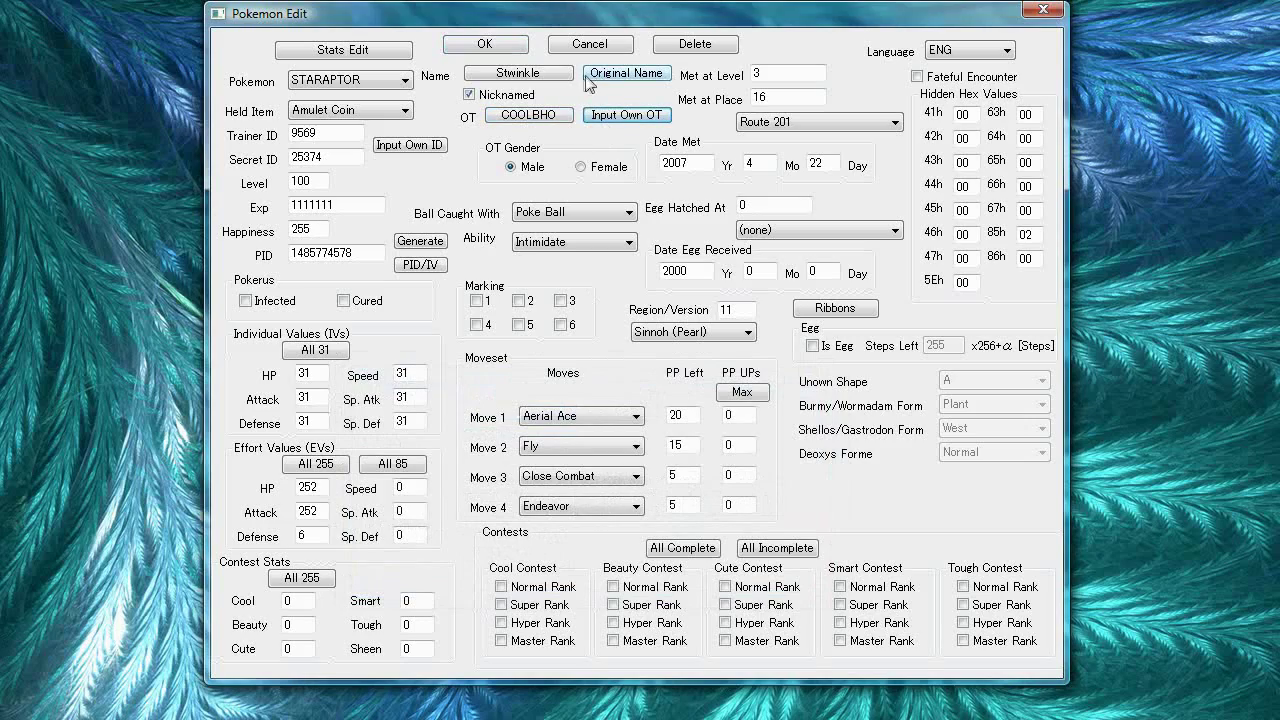
{"action": "left_click_drag", "start_coordinate": [576, 18], "coordinate": [861, 162]}
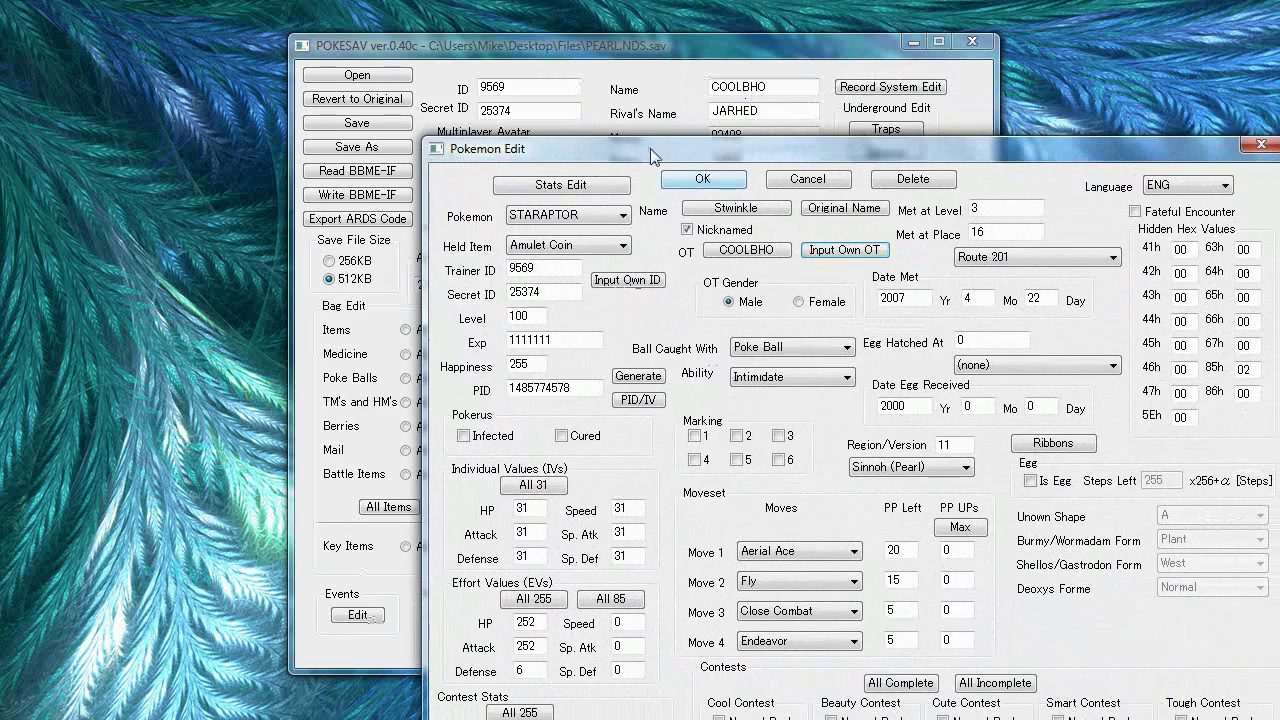
{"action": "left_click_drag", "start_coordinate": [657, 150], "coordinate": [465, 37]}
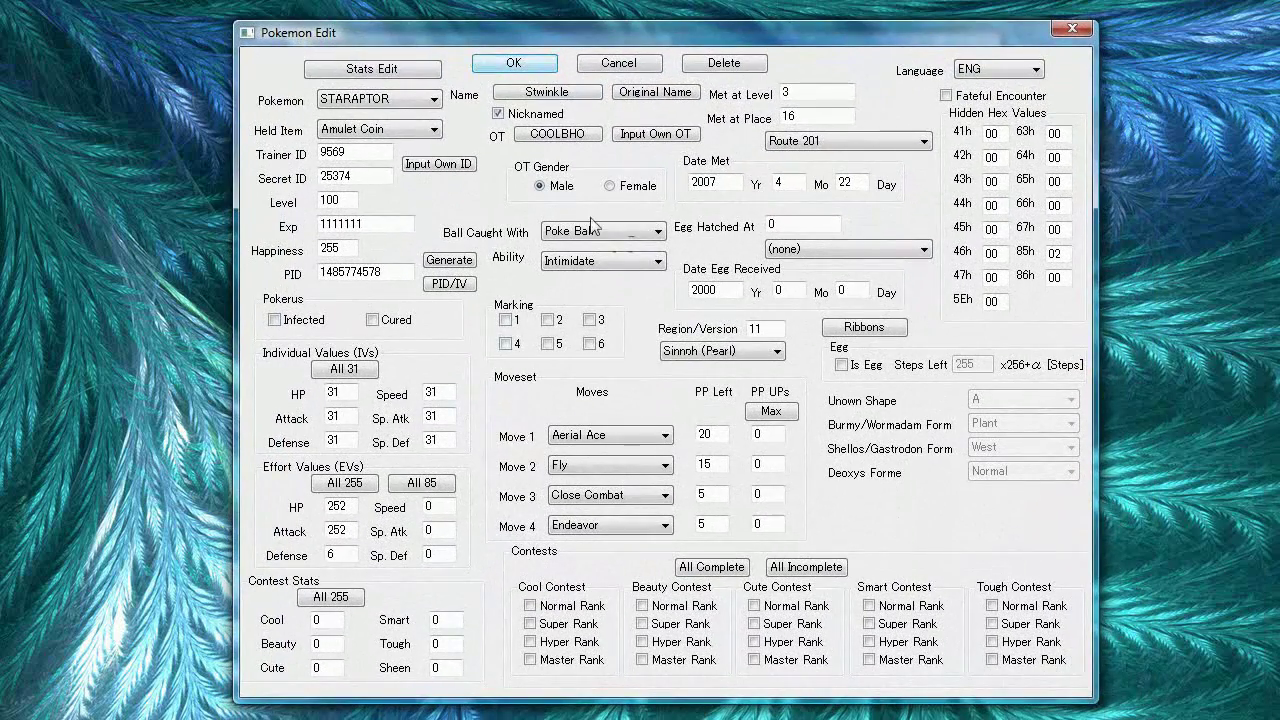
Review the available Poké Ball types and abilities, keeping Poke Ball and Intimidate selected.
{"action": "left_click", "coordinate": [583, 231]}
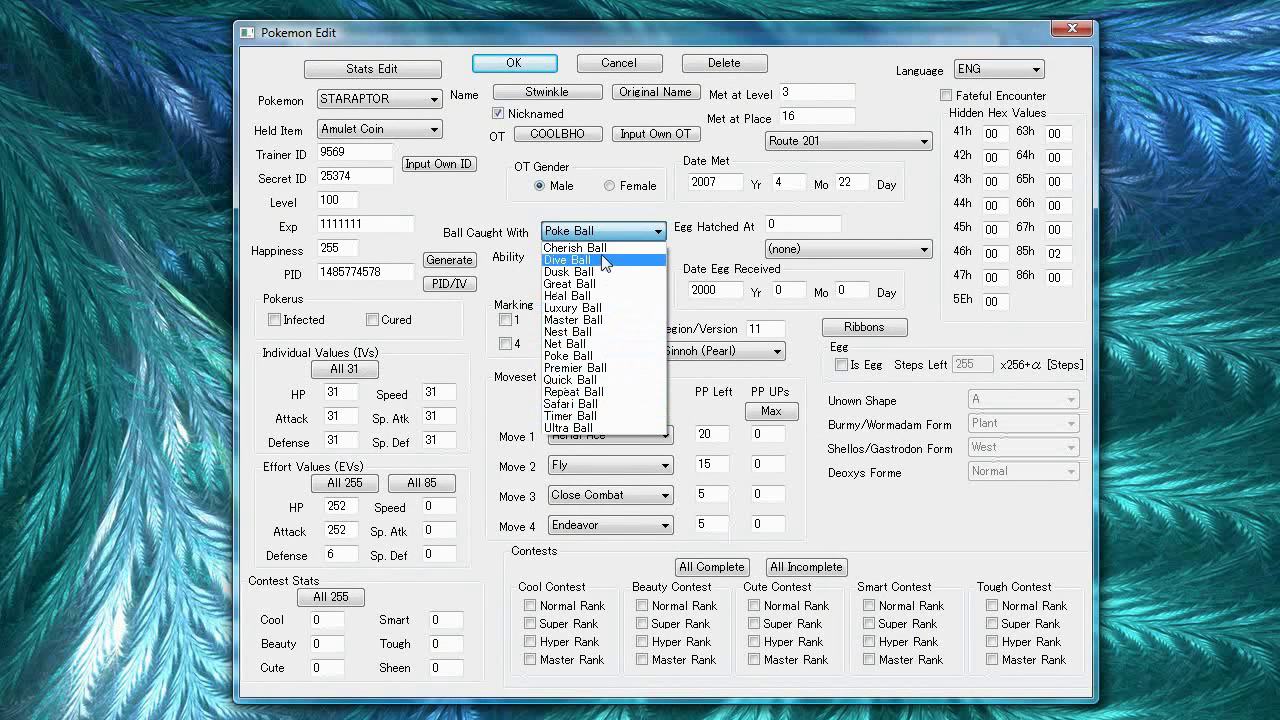
{"action": "left_click", "coordinate": [481, 210]}
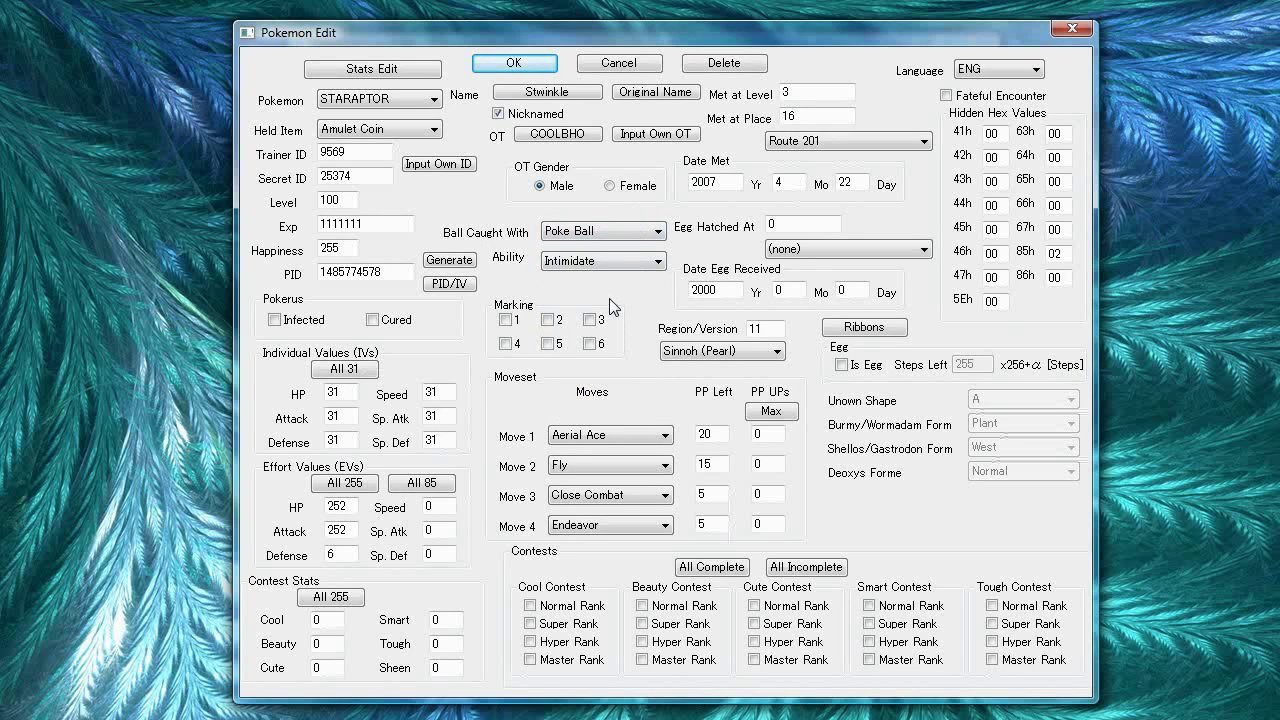
{"action": "left_click", "coordinate": [603, 262]}
{"action": "type", "text": "mar"}
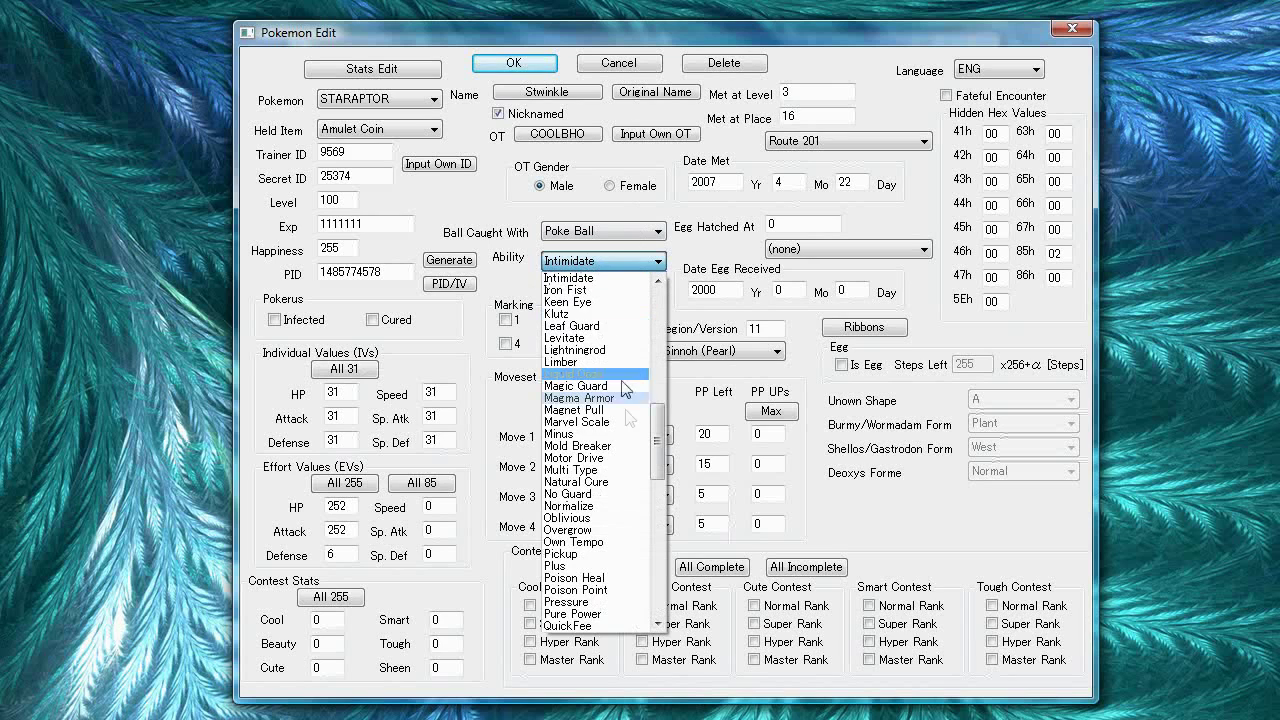
{"action": "left_click", "coordinate": [610, 279]}
{"action": "left_click", "coordinate": [600, 261]}
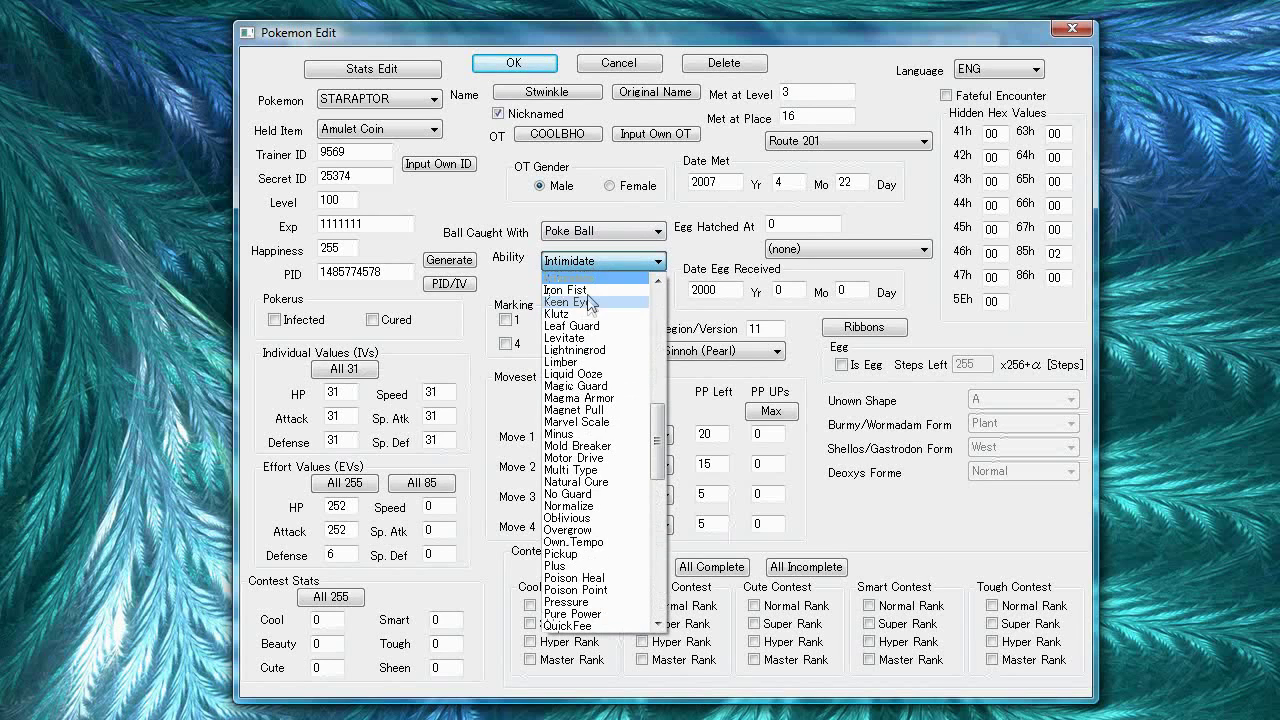
{"action": "left_click", "coordinate": [591, 285]}
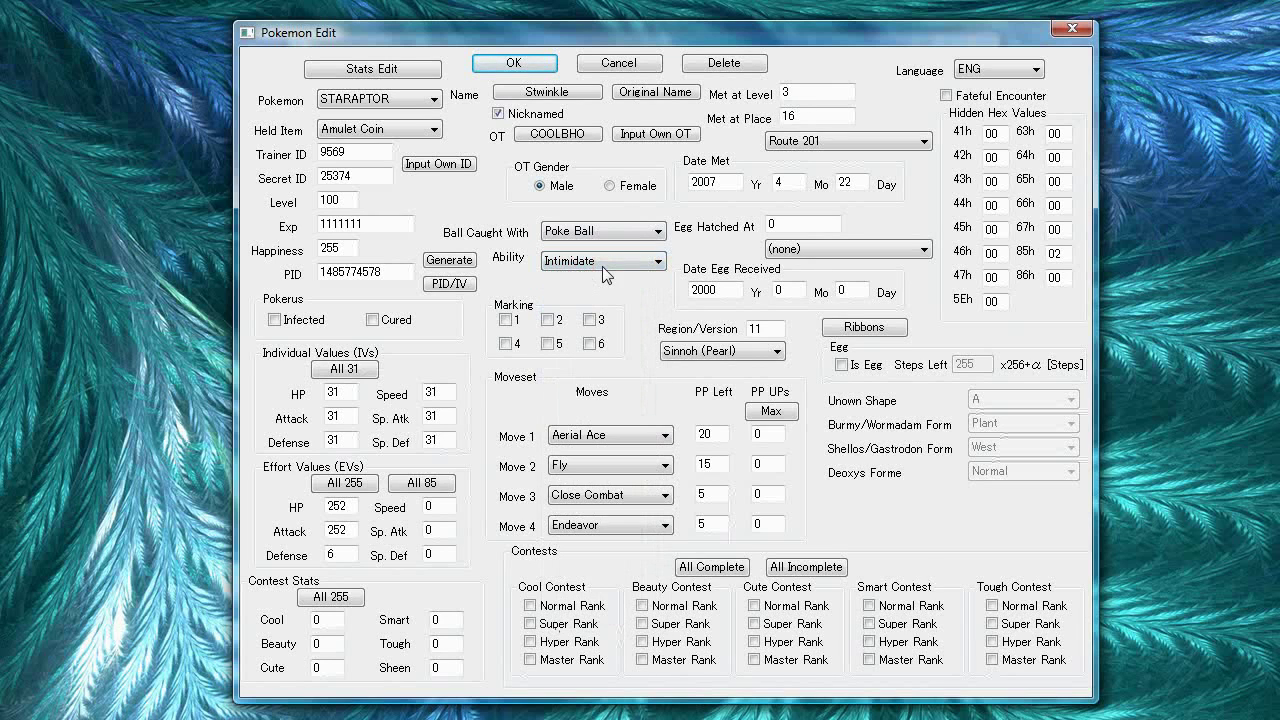
Try generating a new shiny PID with Adamant nature, Class 1 and male gender, and discard it.
{"action": "left_click", "coordinate": [460, 264]}
{"action": "left_click_drag", "start_coordinate": [617, 372], "coordinate": [836, 97]}
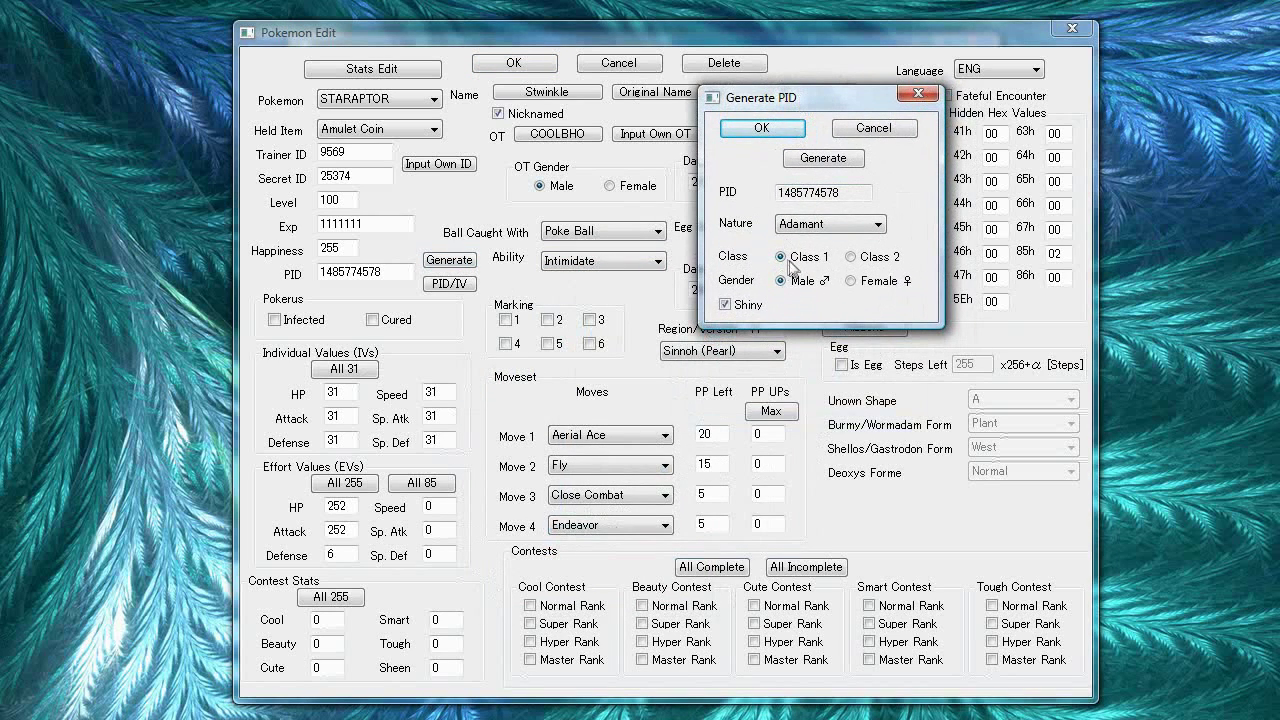
{"action": "left_click", "coordinate": [790, 263]}
{"action": "left_click", "coordinate": [789, 263]}
{"action": "left_click", "coordinate": [788, 263]}
{"action": "left_click_drag", "start_coordinate": [775, 98], "coordinate": [763, 138]}
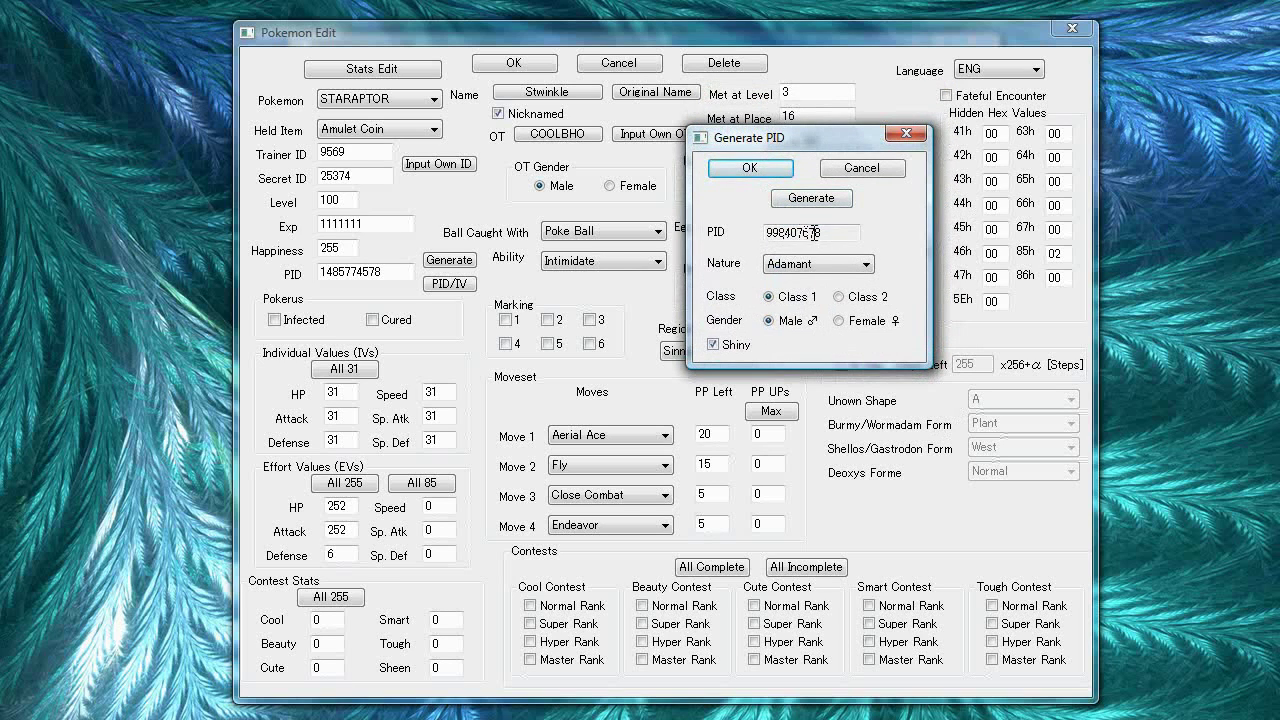
{"action": "key", "text": "Tab"}
{"action": "left_click", "coordinate": [812, 297]}
{"action": "left_click", "coordinate": [866, 168]}
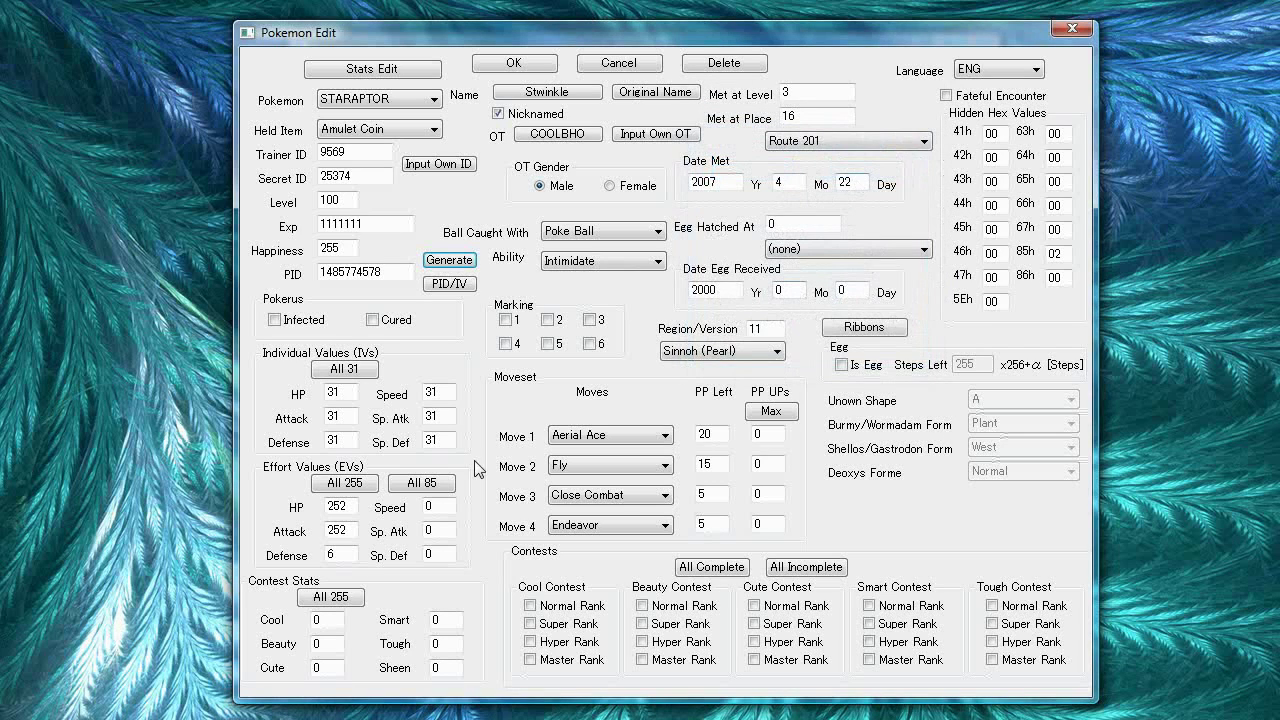
Try out marking 4 and look through the list of moves for Move 1, keeping Aerial Ace.
{"action": "left_click", "coordinate": [507, 343]}
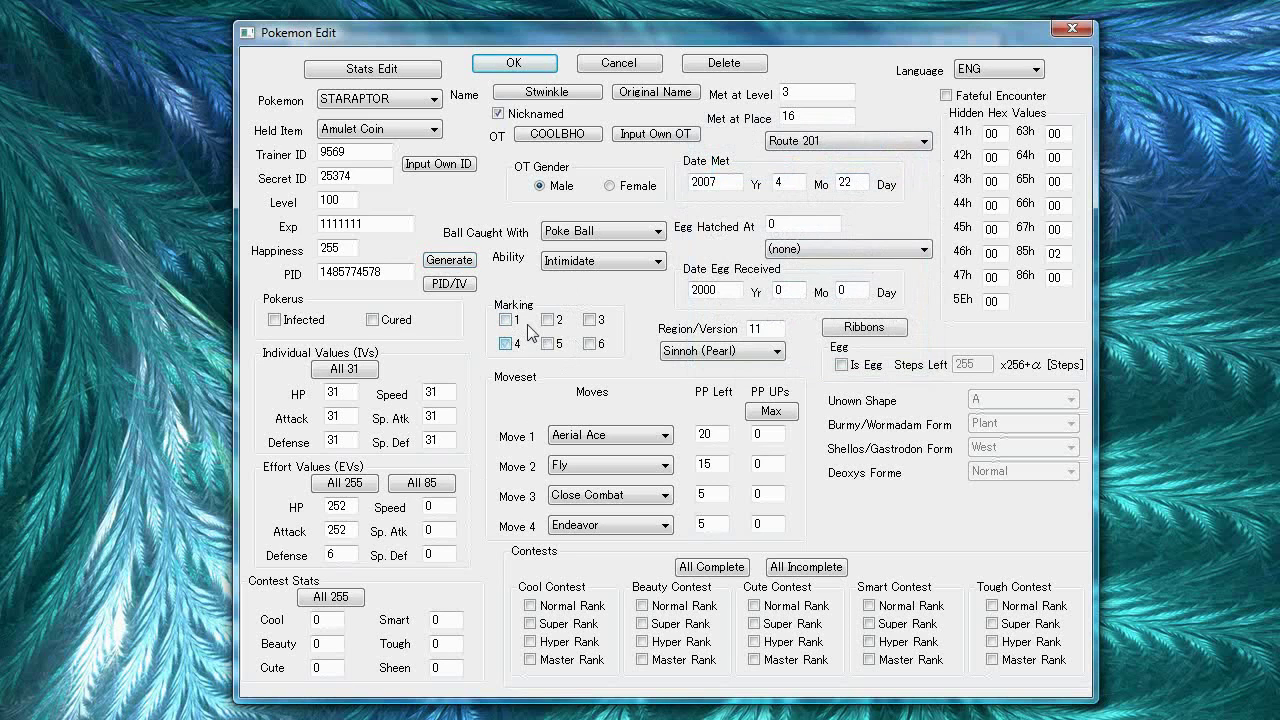
{"action": "key", "text": "space"}
{"action": "left_click", "coordinate": [617, 444]}
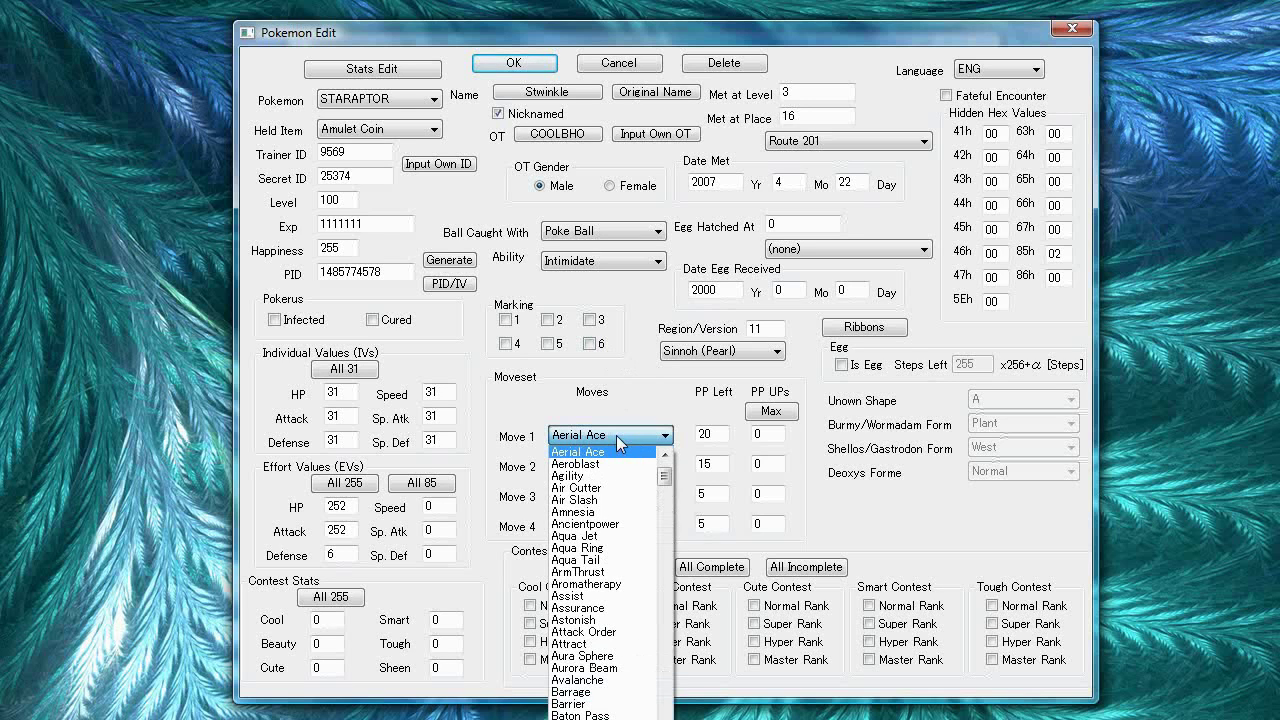
{"action": "left_click_drag", "start_coordinate": [663, 477], "coordinate": [686, 465]}
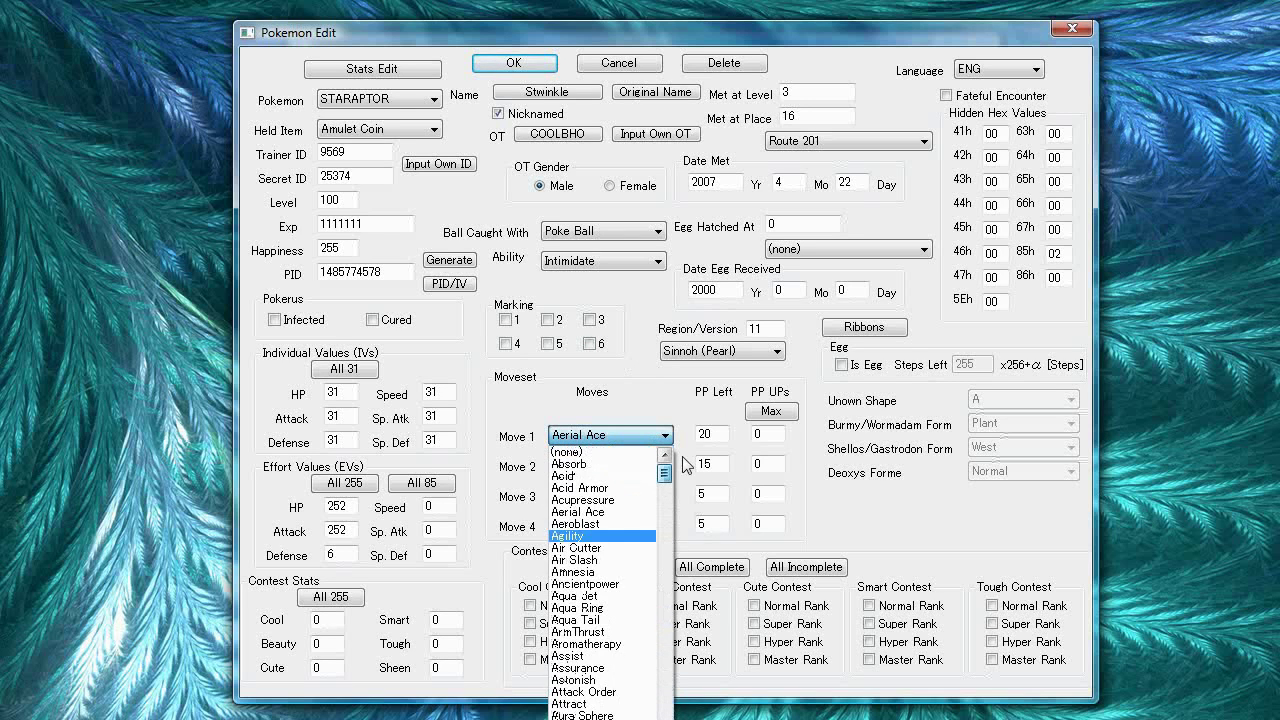
{"action": "left_click", "coordinate": [651, 407]}
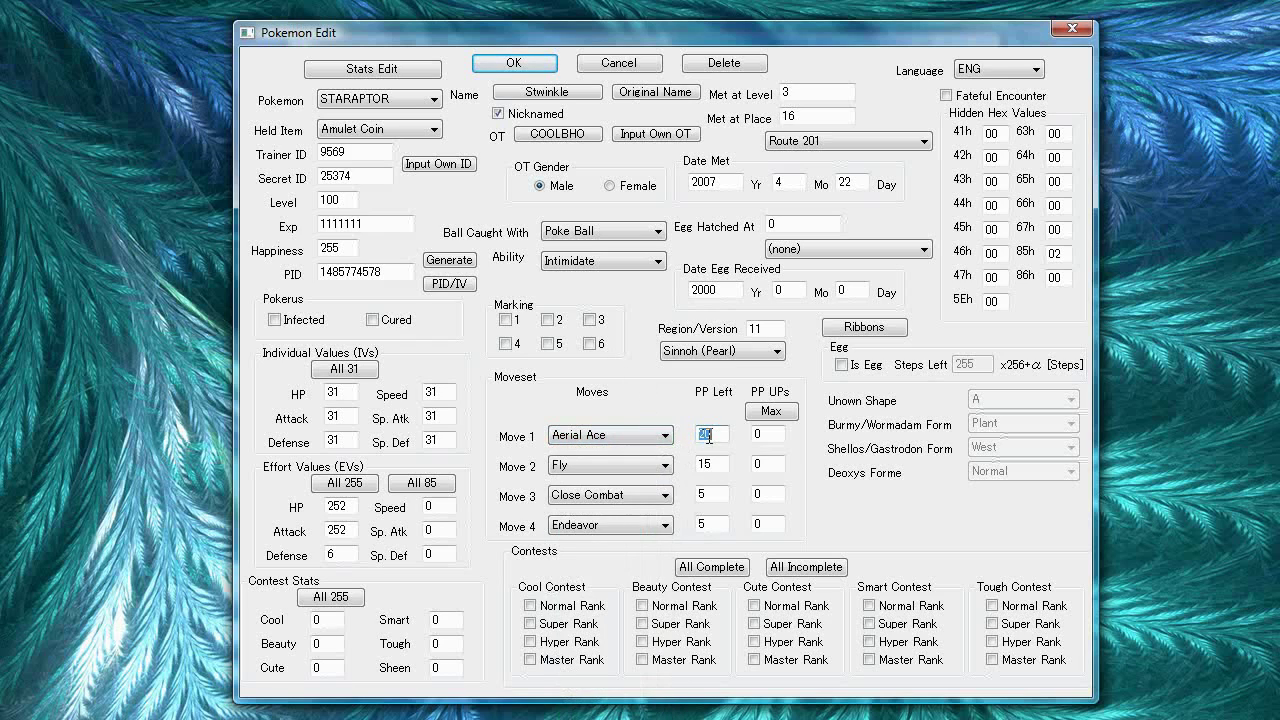
Set the PP Left value of all four moves to 0.
{"action": "key", "text": "Tab"}
{"action": "key", "text": "Tab"}
{"action": "key", "text": "Tab"}
{"action": "double_click", "coordinate": [716, 432]}
{"action": "type", "text": "0"}
{"action": "double_click", "coordinate": [713, 462]}
{"action": "type", "text": "00"}
{"action": "double_click", "coordinate": [711, 524]}
{"action": "type", "text": "0"}
{"action": "double_click", "coordinate": [714, 434]}
{"action": "type", "text": "0"}
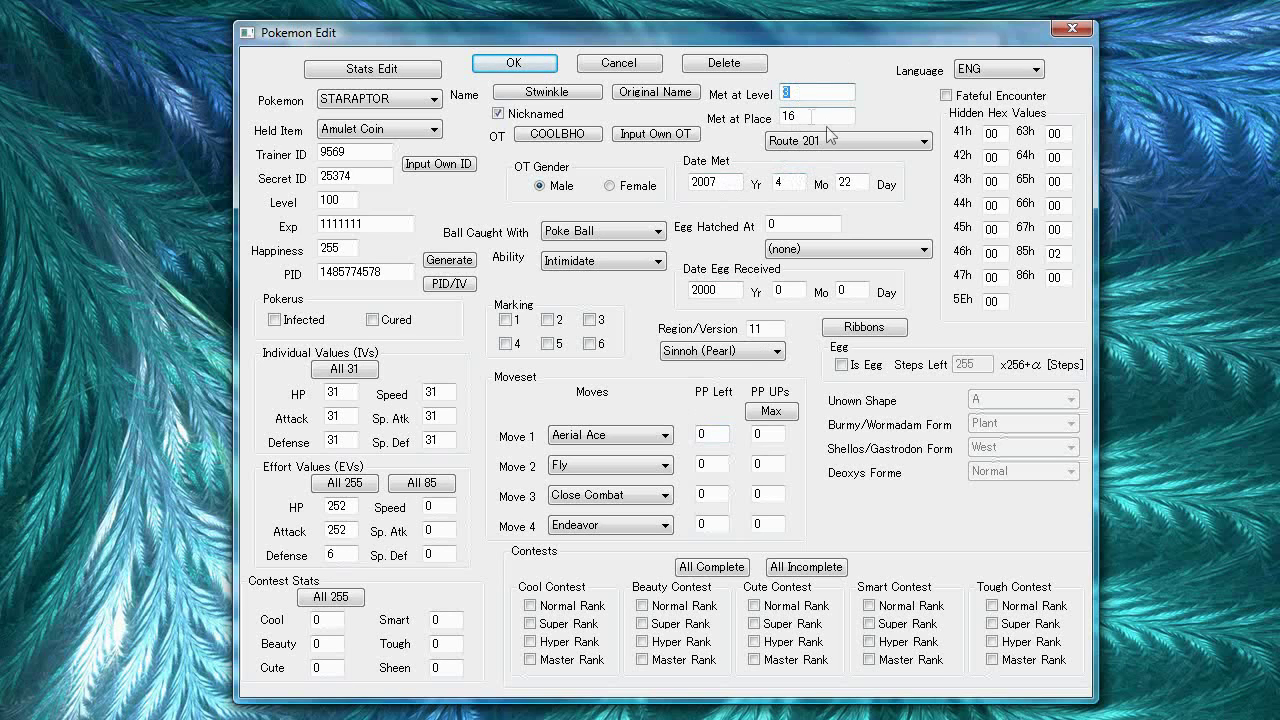
Examine the met level field and the list of met locations, keeping Route 201.
{"action": "double_click", "coordinate": [812, 91]}
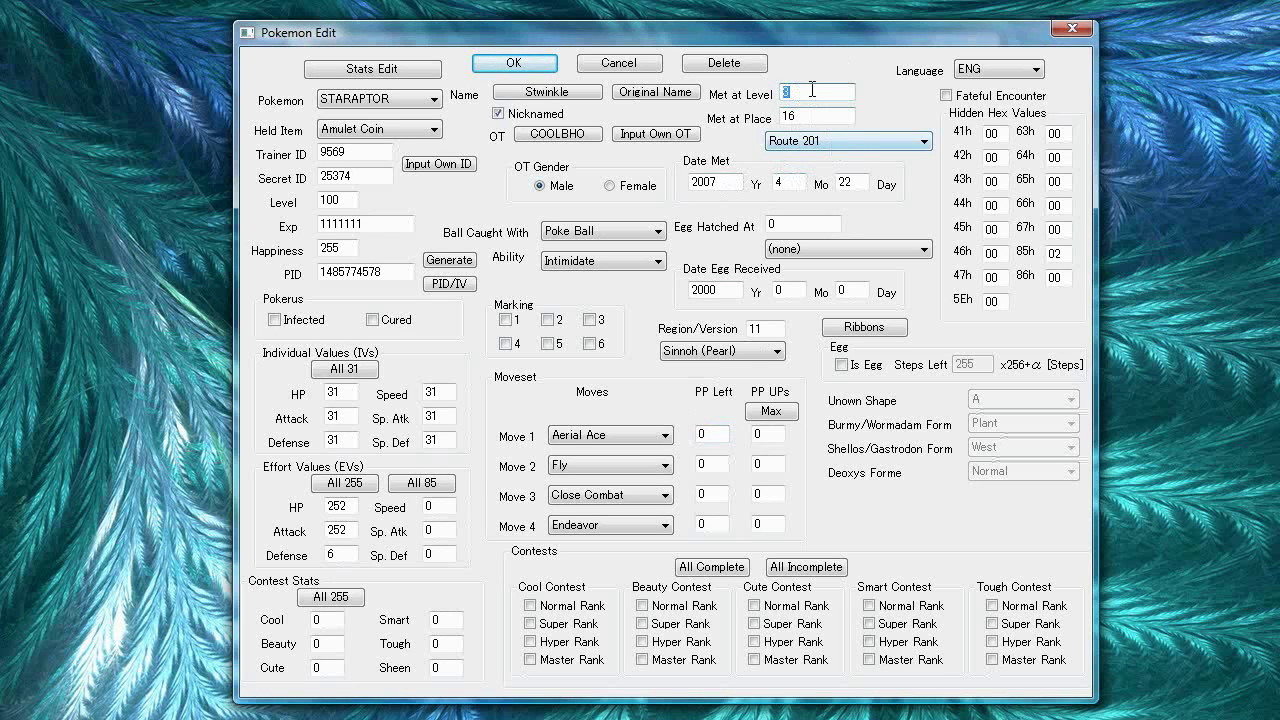
{"action": "left_click", "coordinate": [855, 143]}
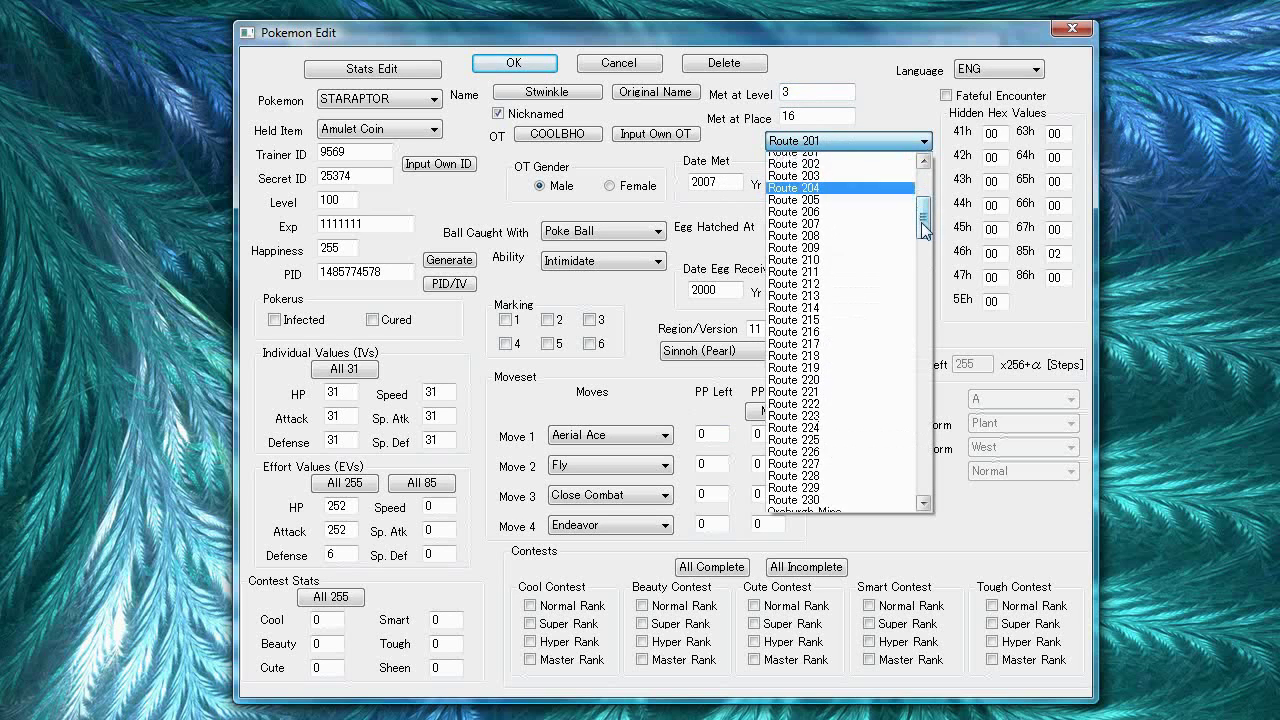
{"action": "scroll", "coordinate": [924, 230], "scroll_direction": "up", "scroll_amount": 5}
{"action": "left_click", "coordinate": [795, 329]}
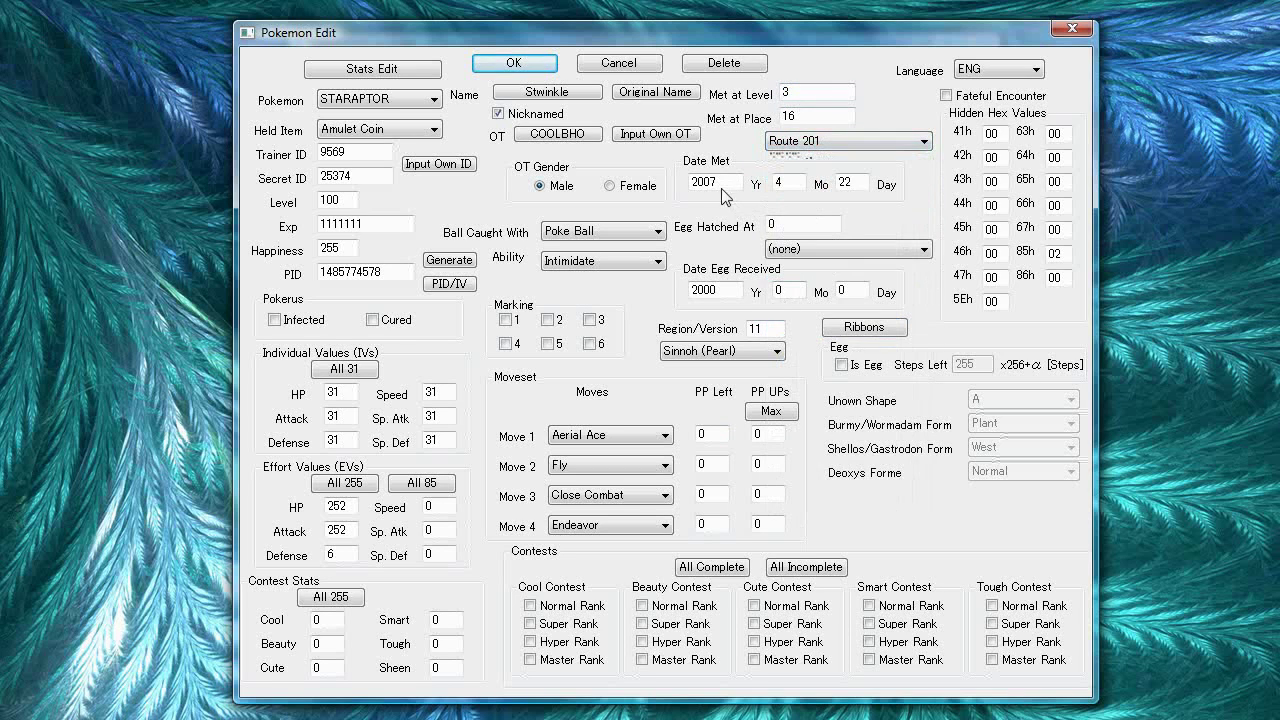
Examine the year, month and day fields of Date Met and Date Egg Received.
{"action": "key", "text": "Tab"}
{"action": "key", "text": "Tab"}
{"action": "key", "text": "Tab"}
{"action": "key", "text": "shift+Tab"}
{"action": "key", "text": "shift+Tab"}
{"action": "key", "text": "Tab"}
{"action": "key", "text": "shift+Tab"}
{"action": "key", "text": "Tab"}
{"action": "key", "text": "Tab"}
{"action": "key", "text": "shift+Tab"}
{"action": "key", "text": "shift+Tab"}
{"action": "left_click", "coordinate": [722, 289]}
{"action": "left_click", "coordinate": [786, 290]}
{"action": "left_click", "coordinate": [840, 291]}
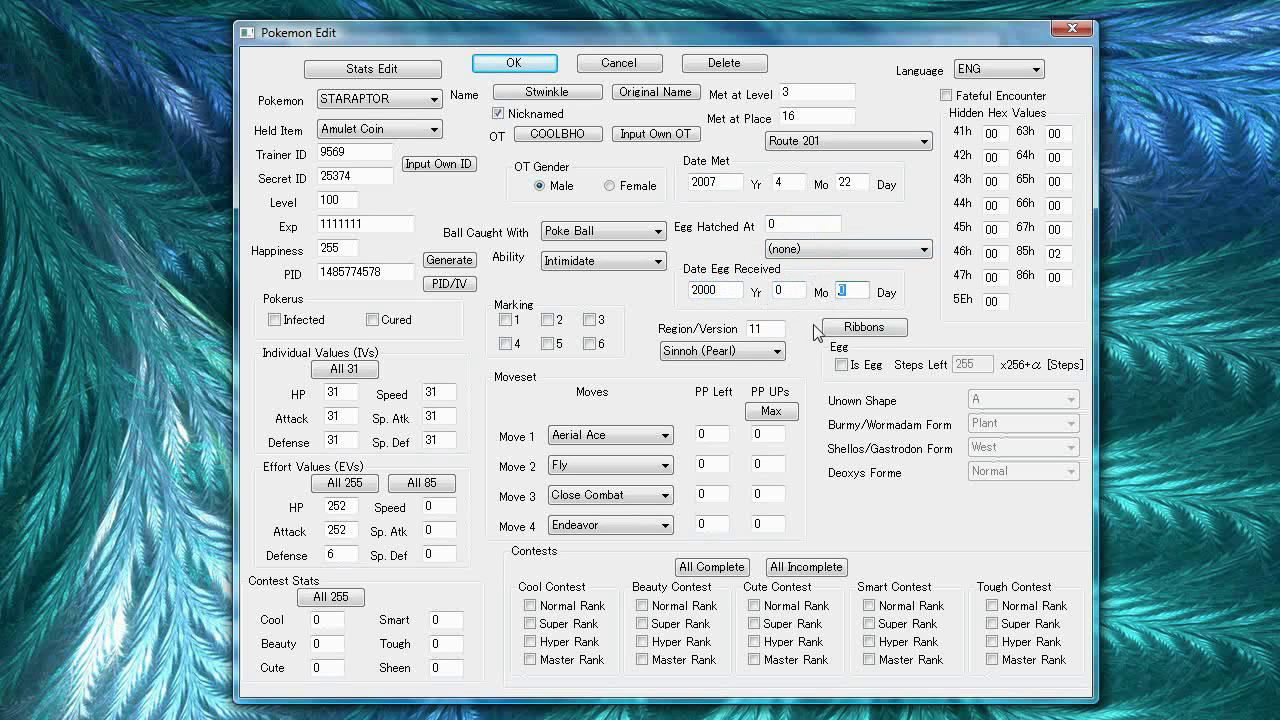
Keep Sinnoh (Pearl) as the region/version and add the Classic Ribbon to the Pokémon's ribbons.
{"action": "left_click", "coordinate": [767, 352]}
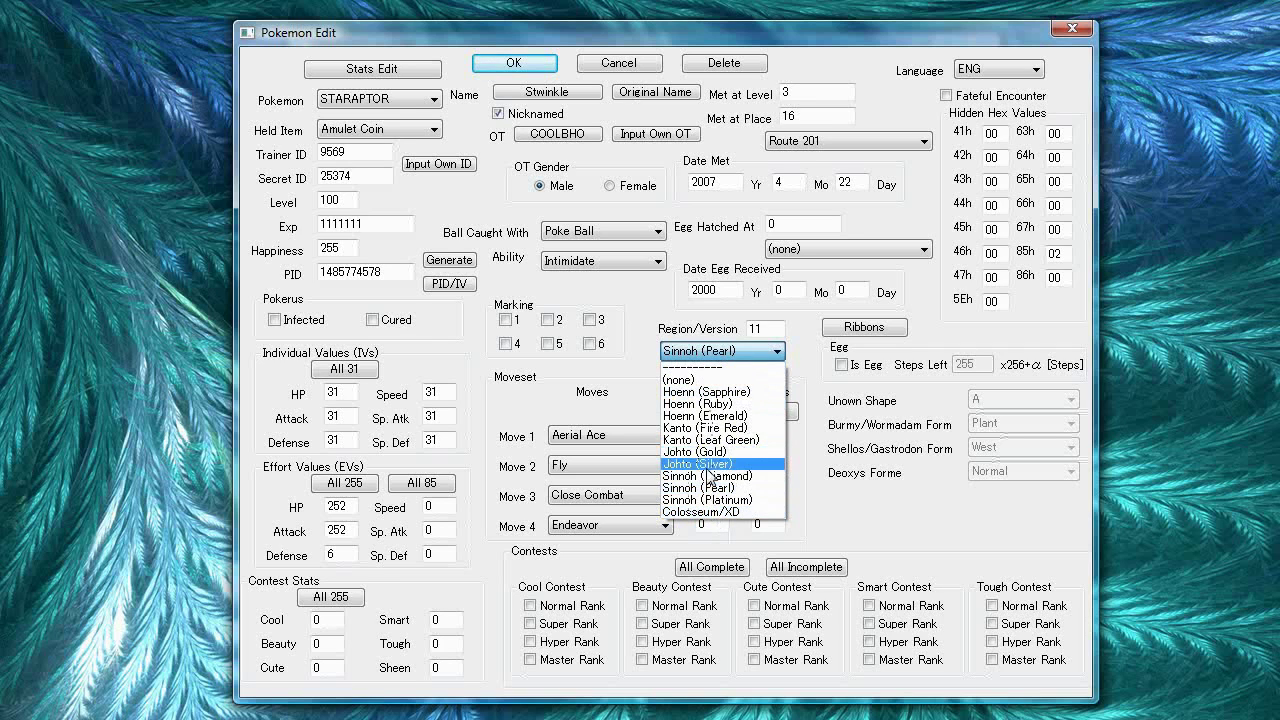
{"action": "left_click", "coordinate": [715, 487]}
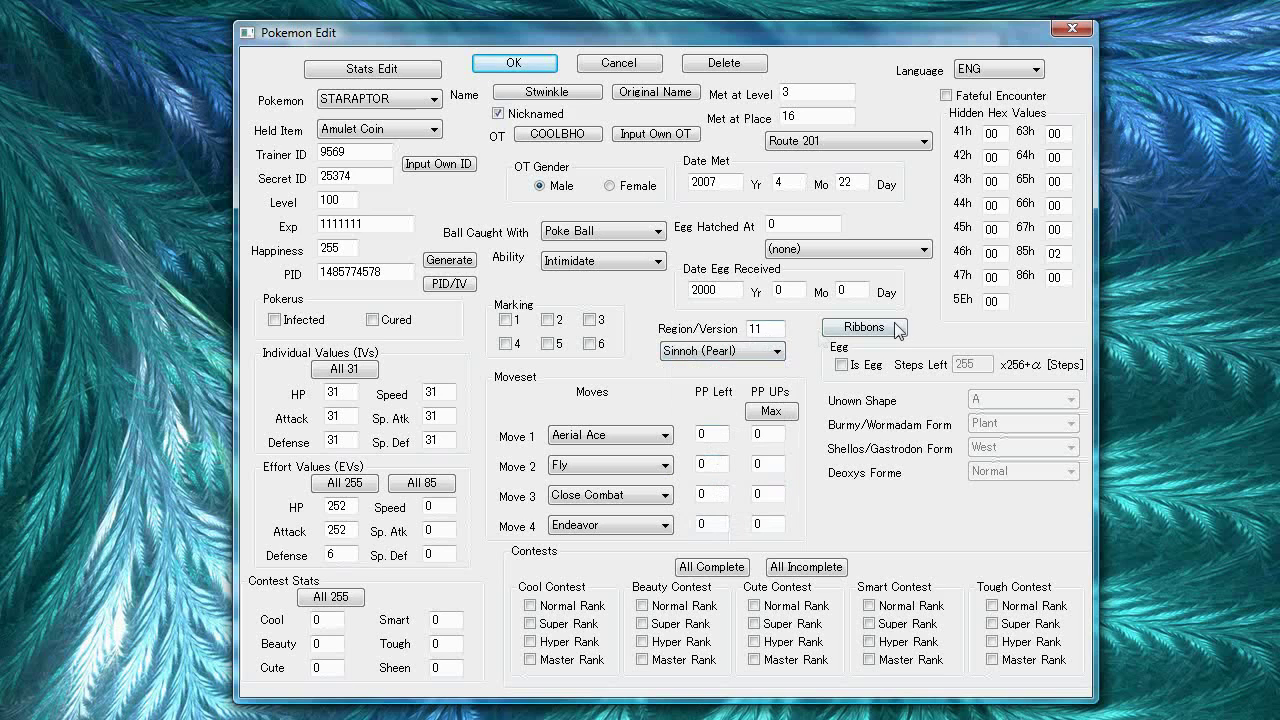
{"action": "left_click", "coordinate": [841, 334]}
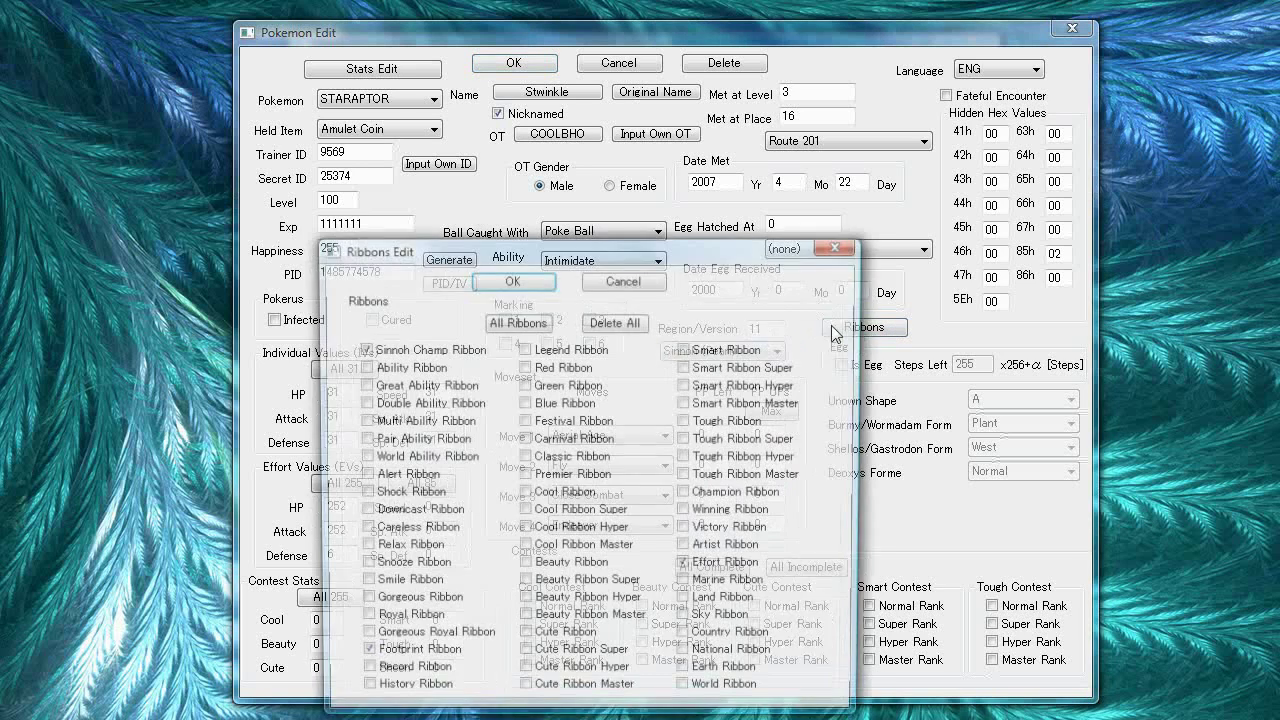
{"action": "left_click_drag", "start_coordinate": [683, 252], "coordinate": [733, 156]}
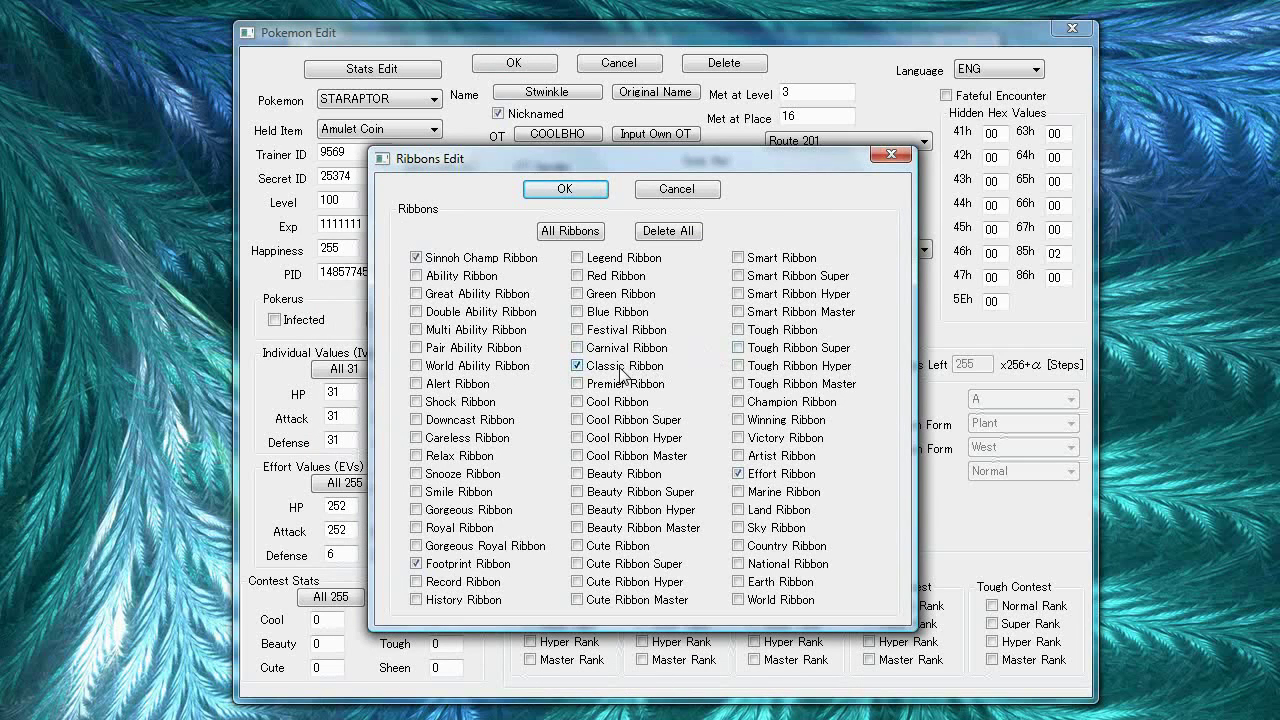
{"action": "left_click", "coordinate": [621, 370]}
{"action": "left_click", "coordinate": [562, 188]}
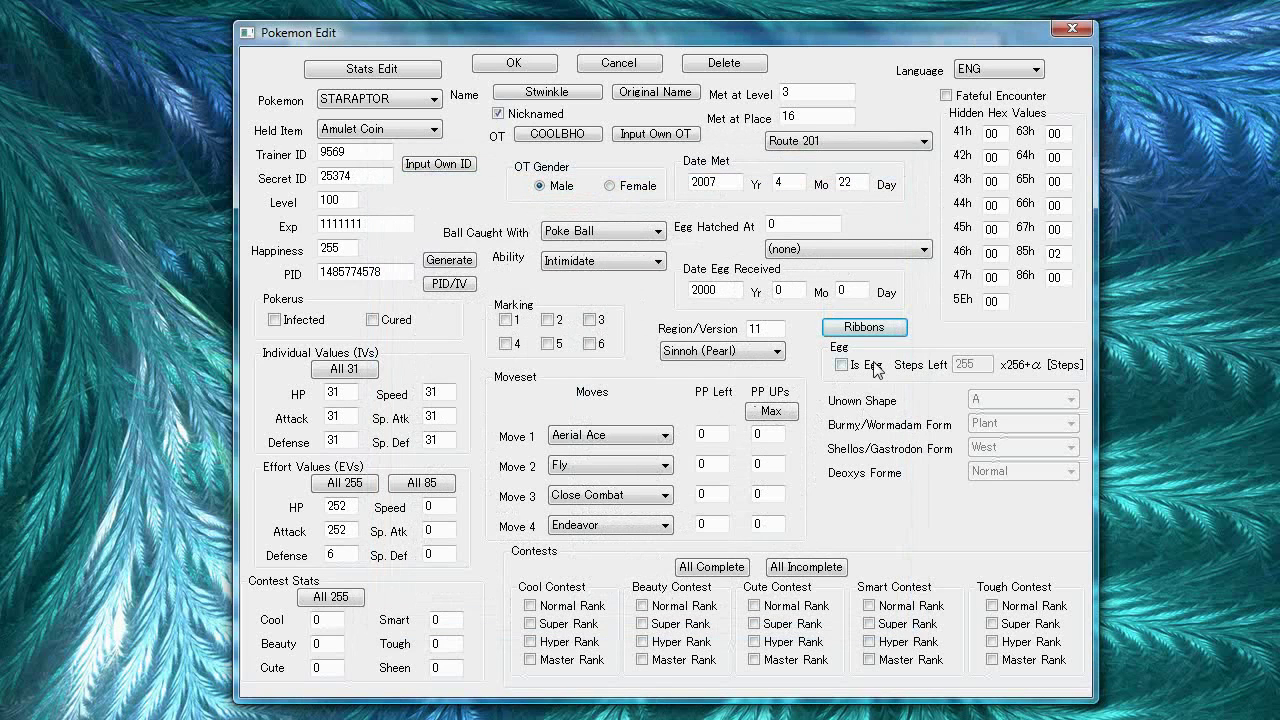
Try marking the Cool Contest's Normal, Super and Hyper ranks as complete and look at the Cool contest stat.
{"action": "left_click", "coordinate": [566, 610]}
{"action": "left_click", "coordinate": [556, 624]}
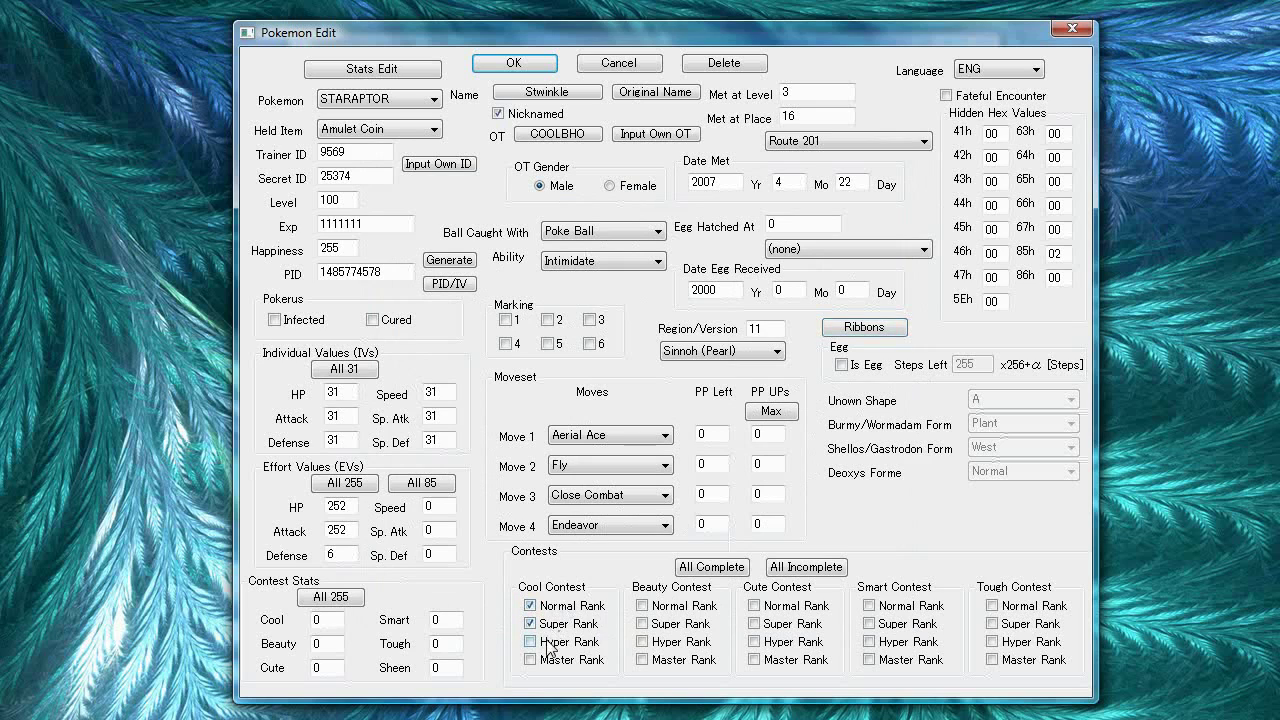
{"action": "left_click", "coordinate": [550, 642]}
{"action": "left_click", "coordinate": [548, 641]}
{"action": "key", "text": "Tab"}
{"action": "double_click", "coordinate": [334, 620]}
Try out the Fateful Encounter and Is Egg options and review the language choices, keeping ENG.
{"action": "left_click", "coordinate": [964, 100]}
{"action": "left_click", "coordinate": [1017, 69]}
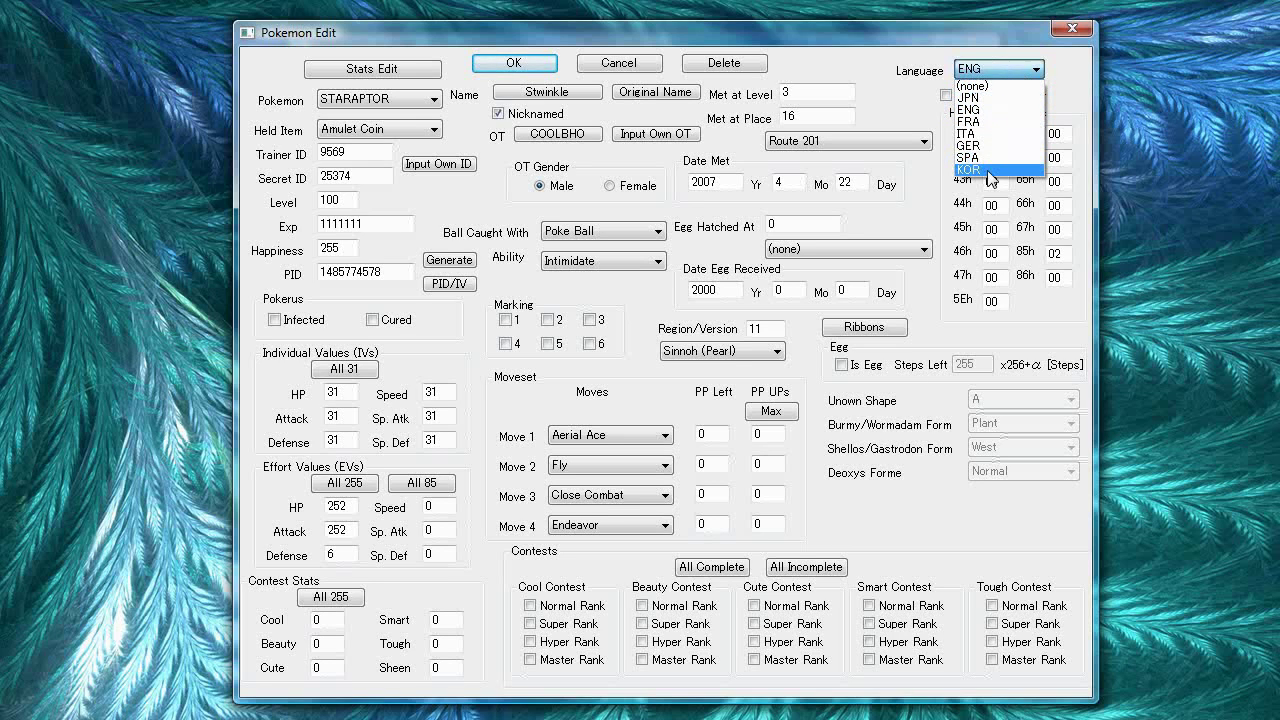
{"action": "left_click", "coordinate": [1000, 120]}
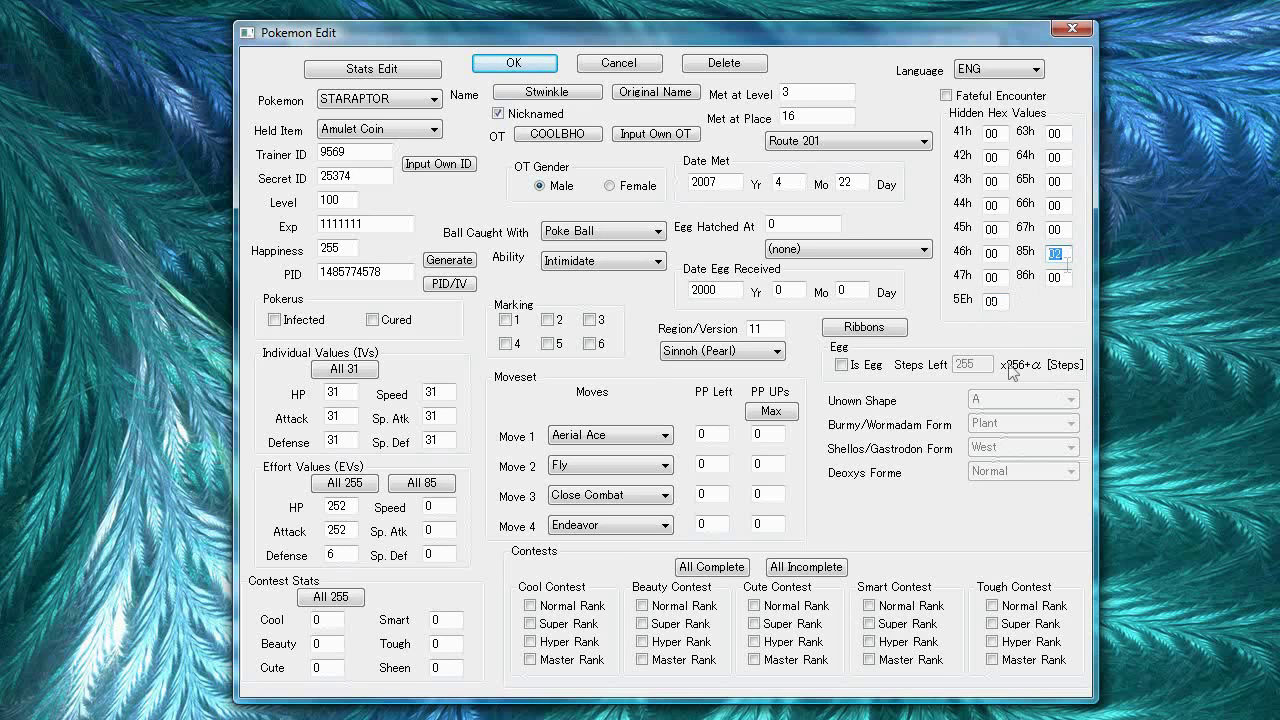
{"action": "left_click", "coordinate": [842, 365]}
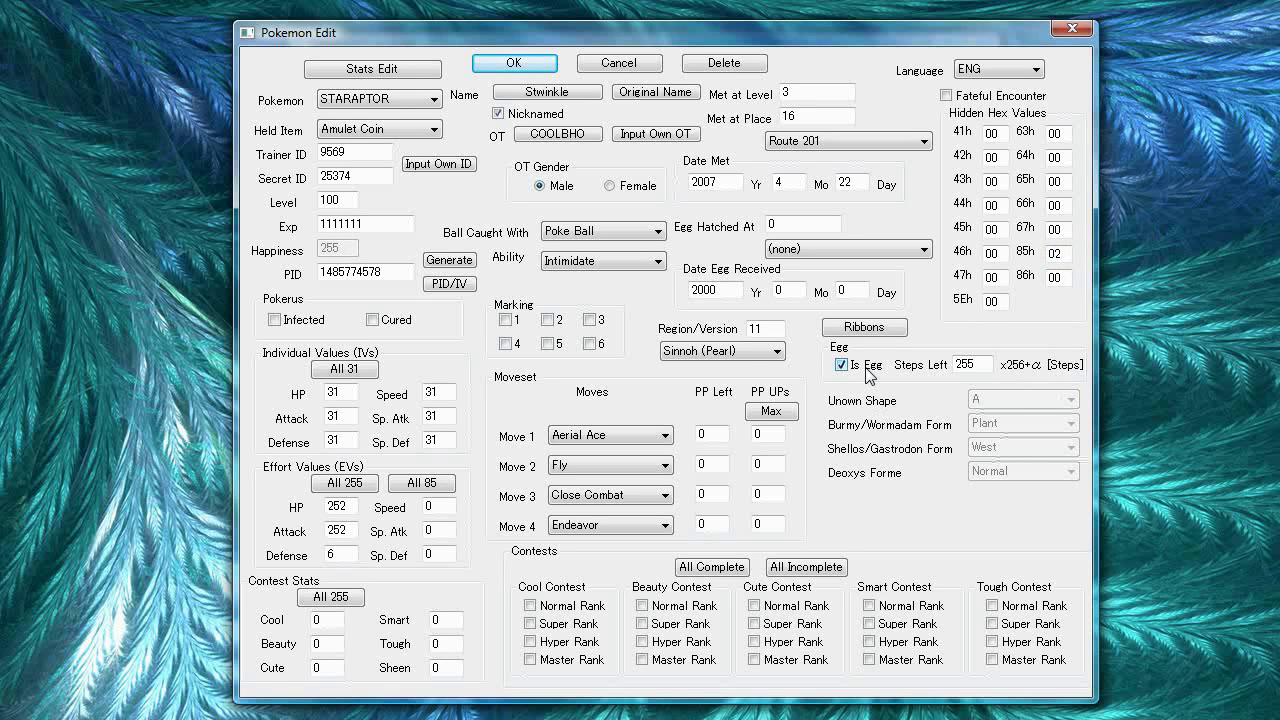
{"action": "left_click", "coordinate": [867, 368]}
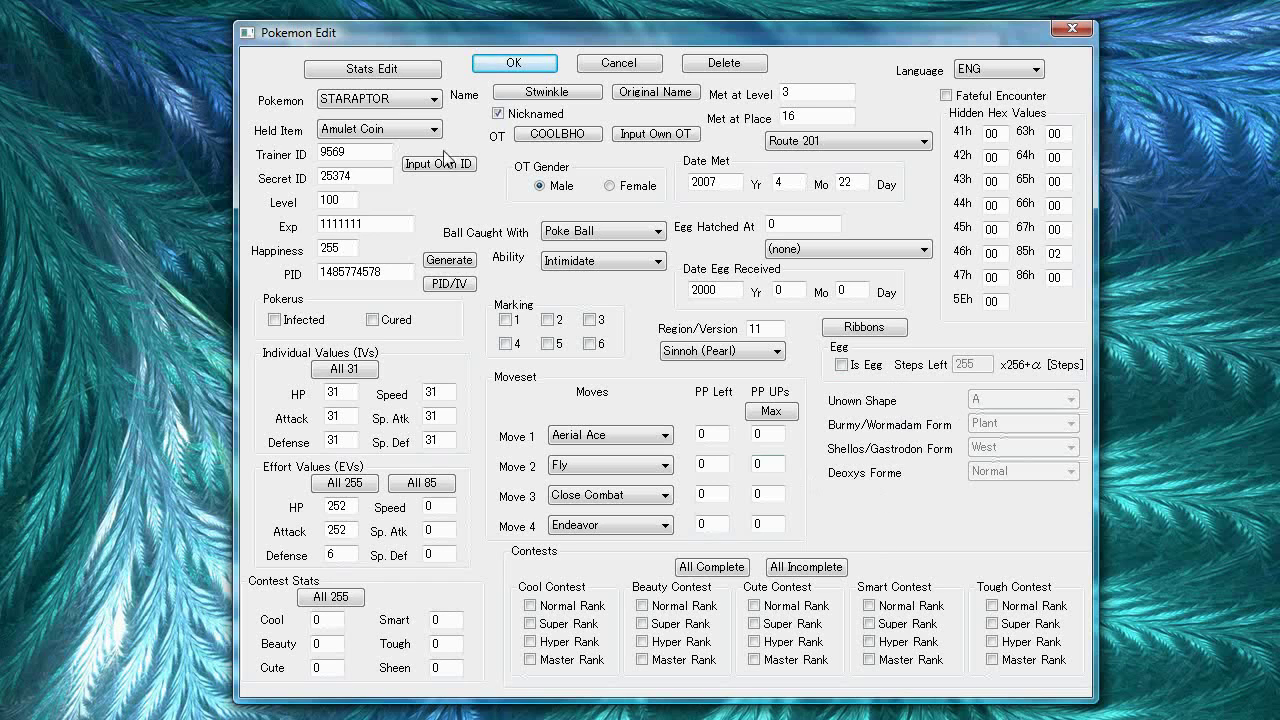
Try filling the Pokémon's battle stats with All Max in the stats editor and cancel the change.
{"action": "left_click", "coordinate": [383, 70]}
{"action": "left_click_drag", "start_coordinate": [588, 368], "coordinate": [660, 277]}
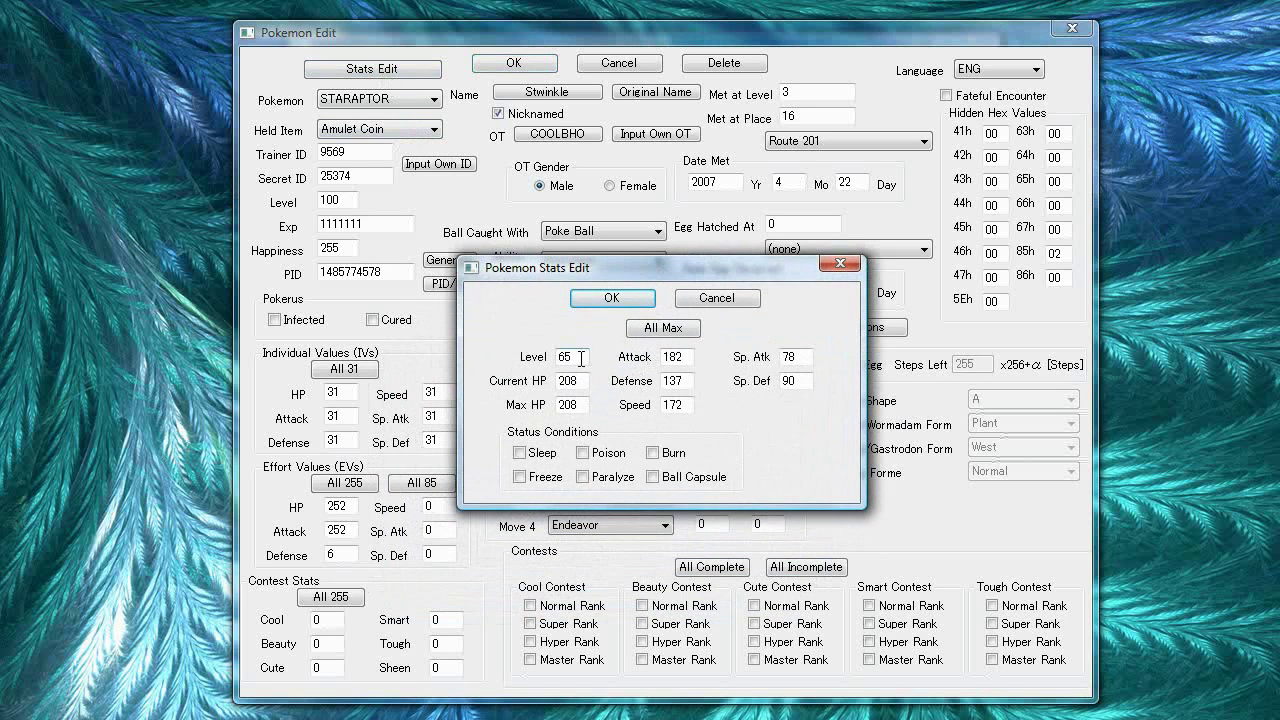
{"action": "left_click", "coordinate": [660, 330]}
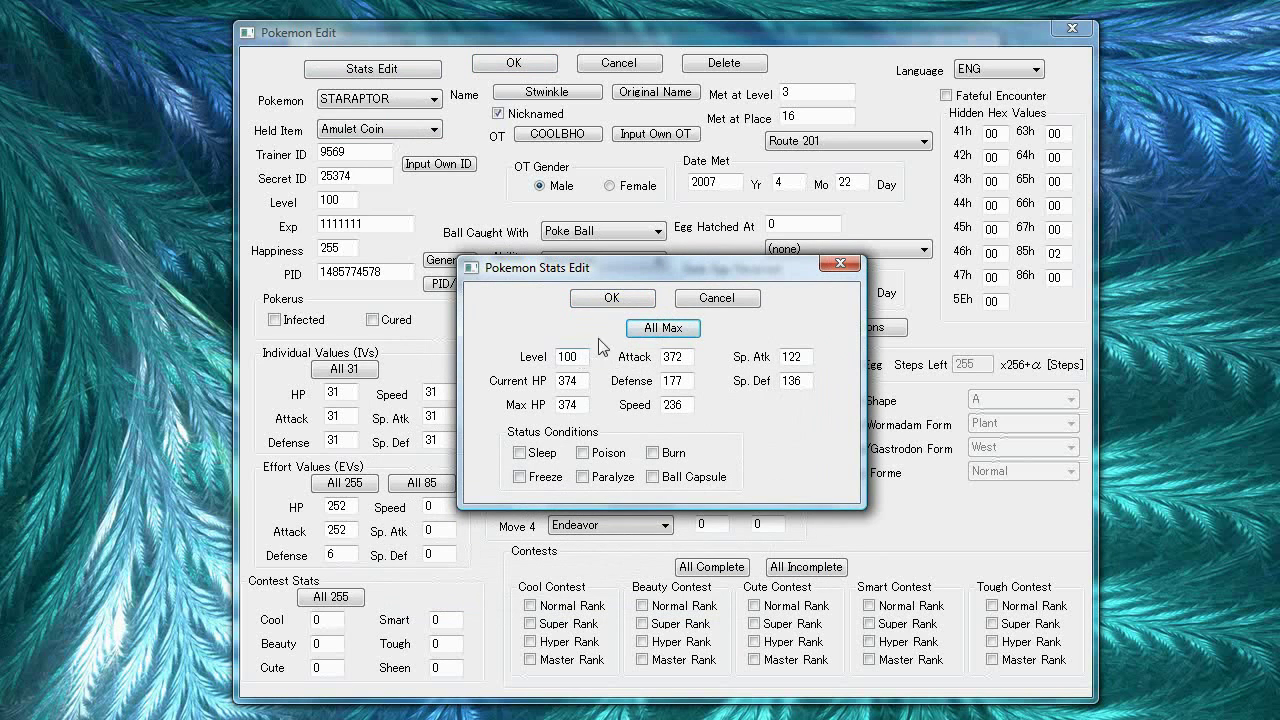
{"action": "left_click", "coordinate": [716, 298]}
Fill the Pokémon's battle stats with All Max, try a Current HP of 400, recalculate with All Max and accept the stats.
{"action": "left_click", "coordinate": [372, 70]}
{"action": "left_click_drag", "start_coordinate": [597, 368], "coordinate": [689, 288]}
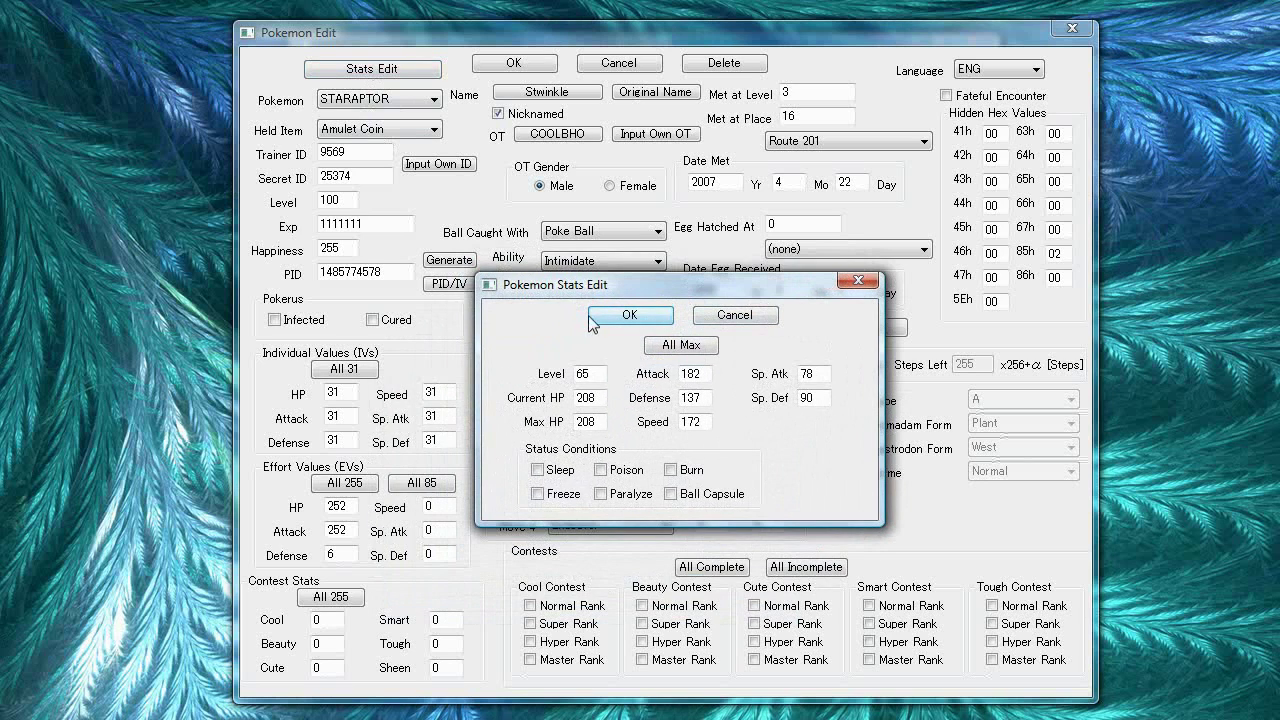
{"action": "left_click", "coordinate": [677, 347]}
{"action": "double_click", "coordinate": [590, 398]}
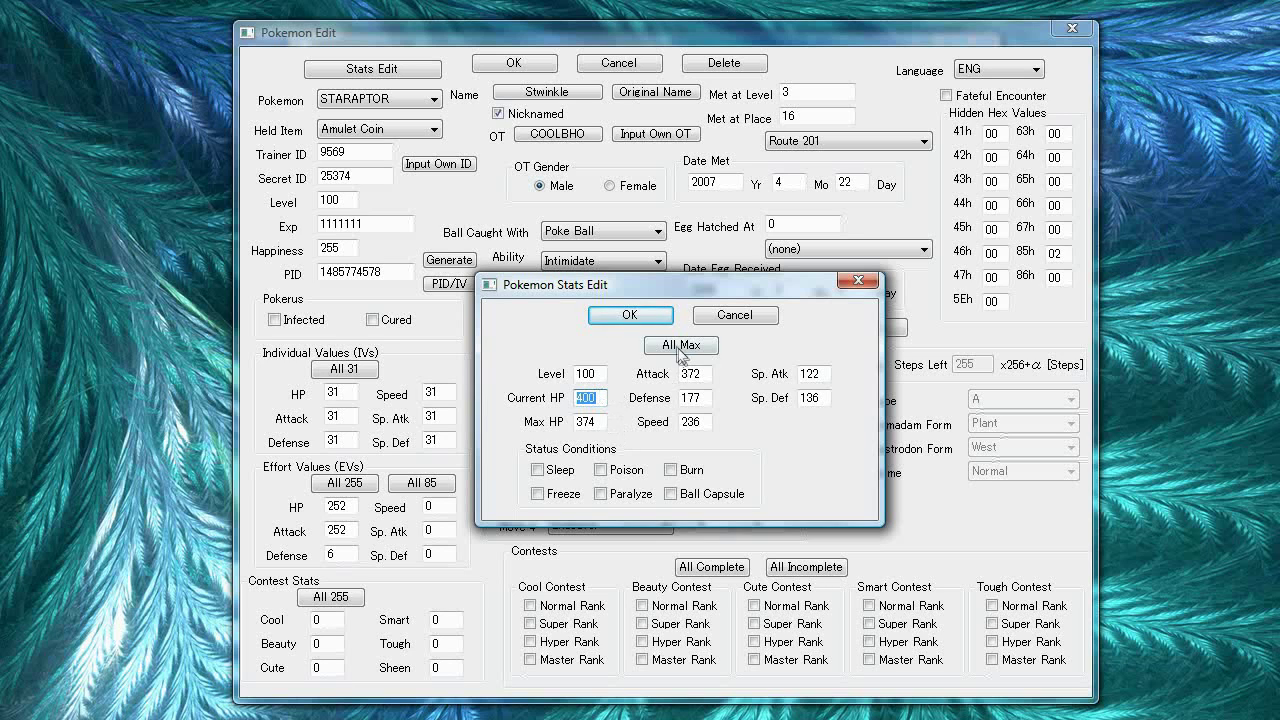
{"action": "left_click", "coordinate": [681, 350]}
{"action": "double_click", "coordinate": [601, 396]}
{"action": "left_click", "coordinate": [686, 354]}
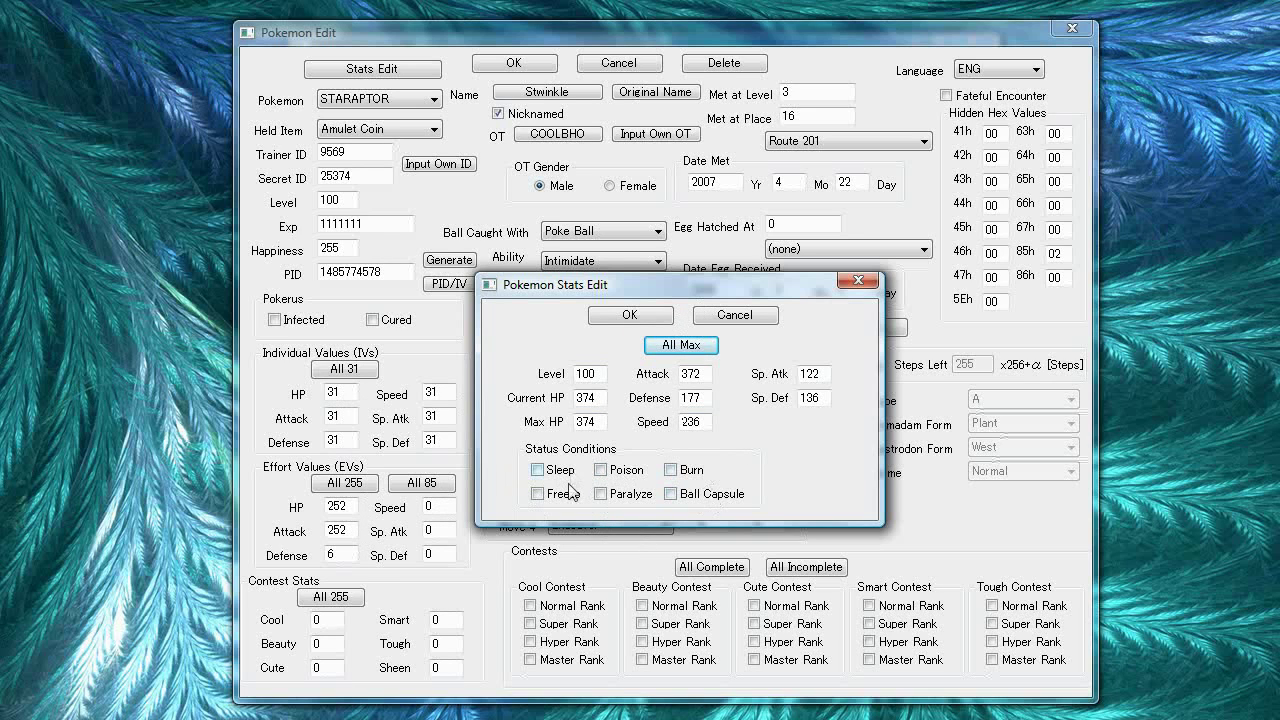
{"action": "left_click", "coordinate": [630, 316]}
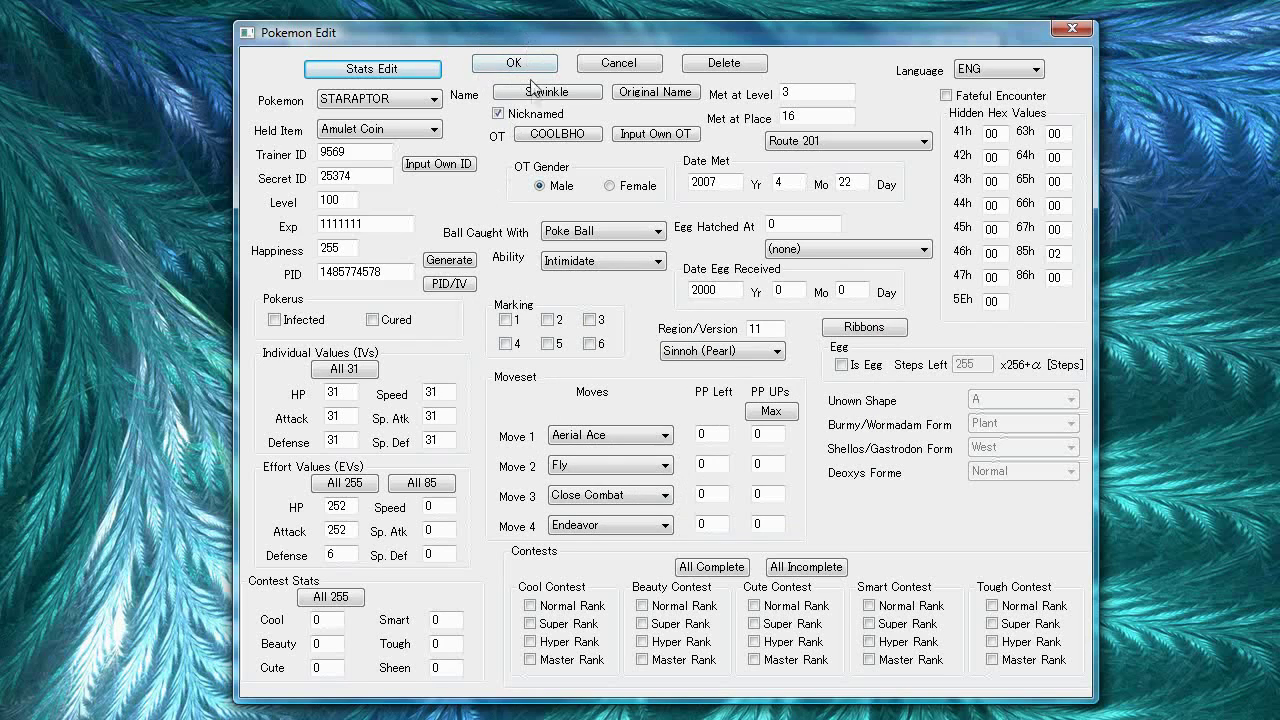
Look at the PID and individual values in the PID/IV Generator and close it.
{"action": "left_click", "coordinate": [447, 284]}
{"action": "left_click_drag", "start_coordinate": [512, 305], "coordinate": [590, 219]}
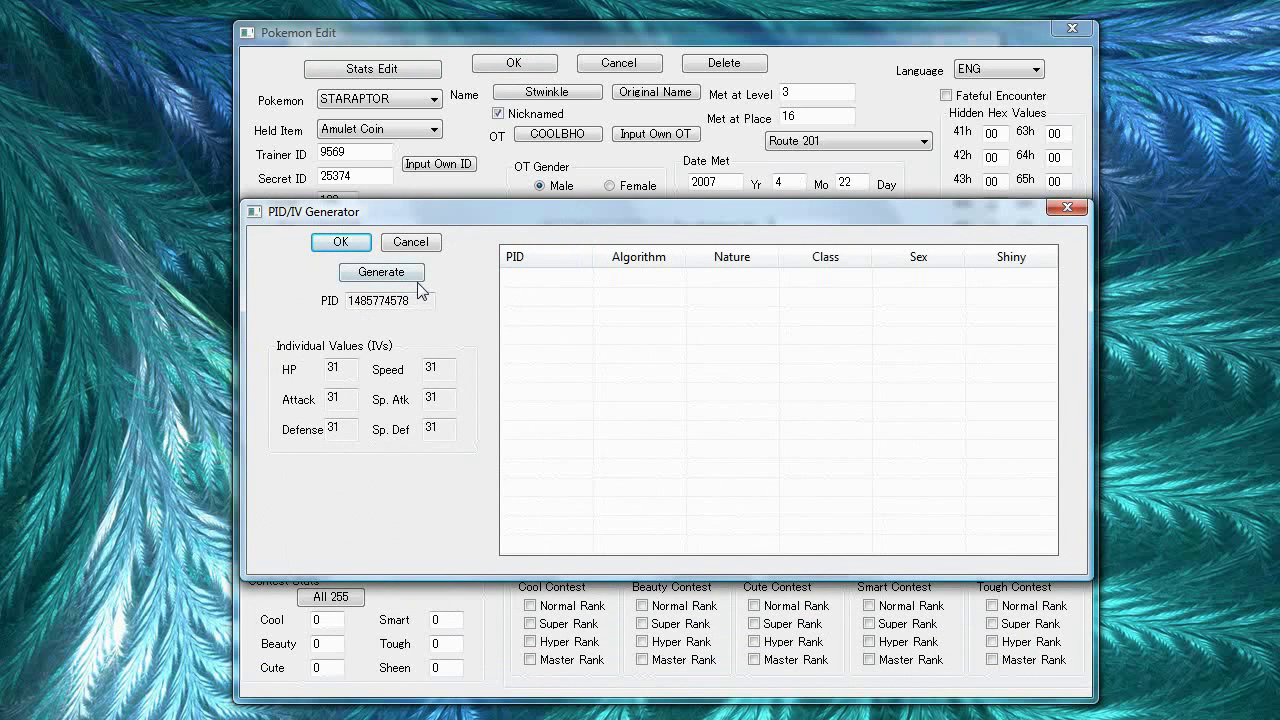
{"action": "left_click", "coordinate": [341, 245]}
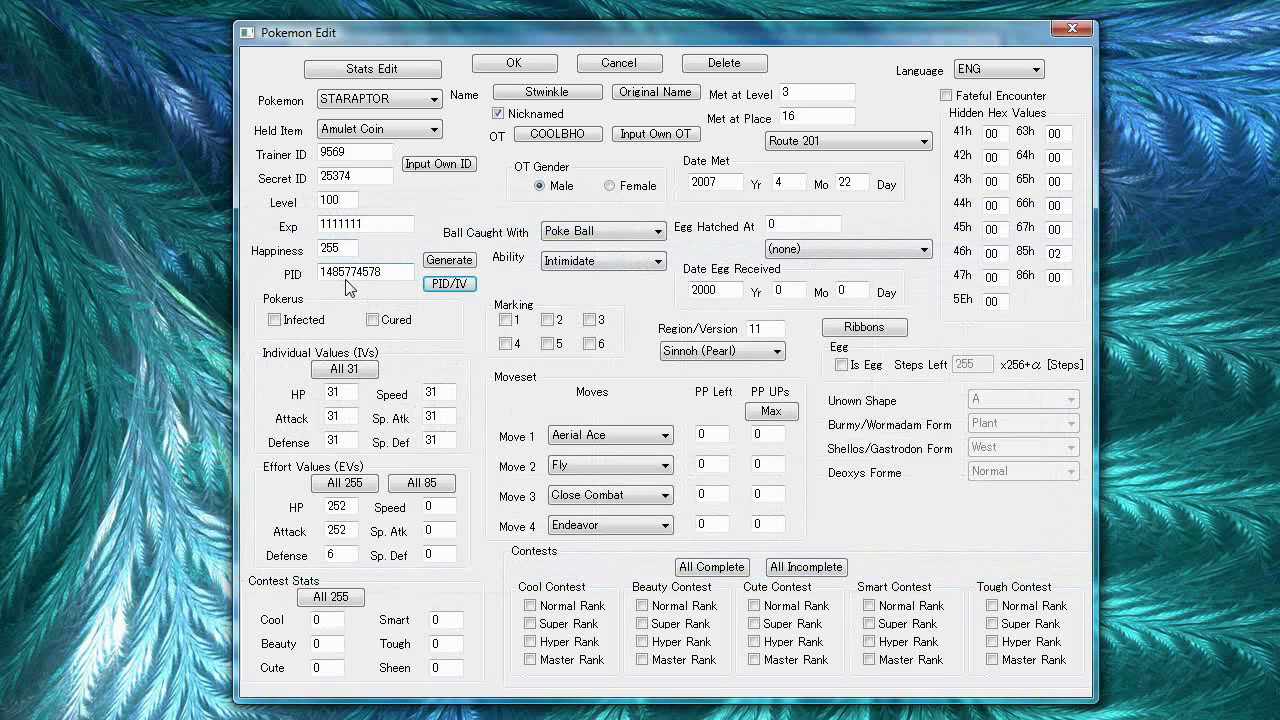
Examine the PID together with the HP, Attack, Defense, Speed, Sp. Atk and Sp. Def individual values.
{"action": "left_click", "coordinate": [346, 278]}
{"action": "left_click", "coordinate": [333, 392]}
{"action": "left_click", "coordinate": [334, 416]}
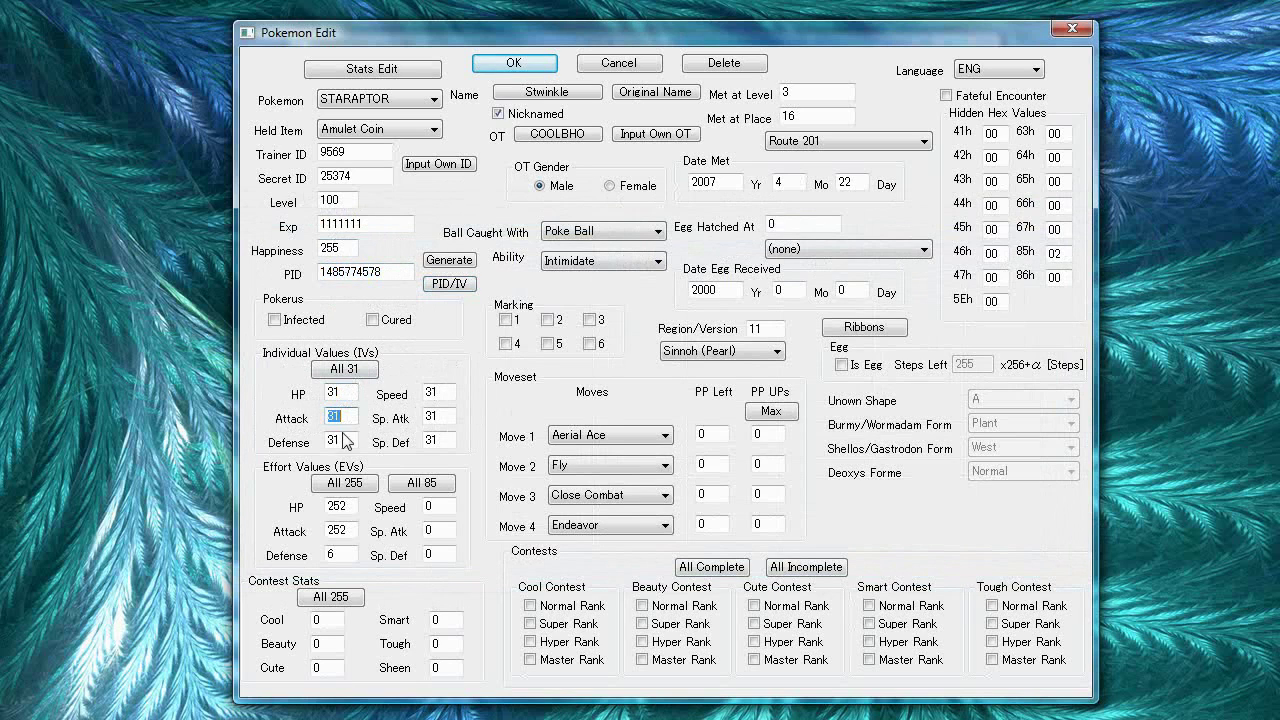
{"action": "left_click", "coordinate": [343, 442]}
{"action": "left_click", "coordinate": [430, 391]}
{"action": "left_click", "coordinate": [432, 416]}
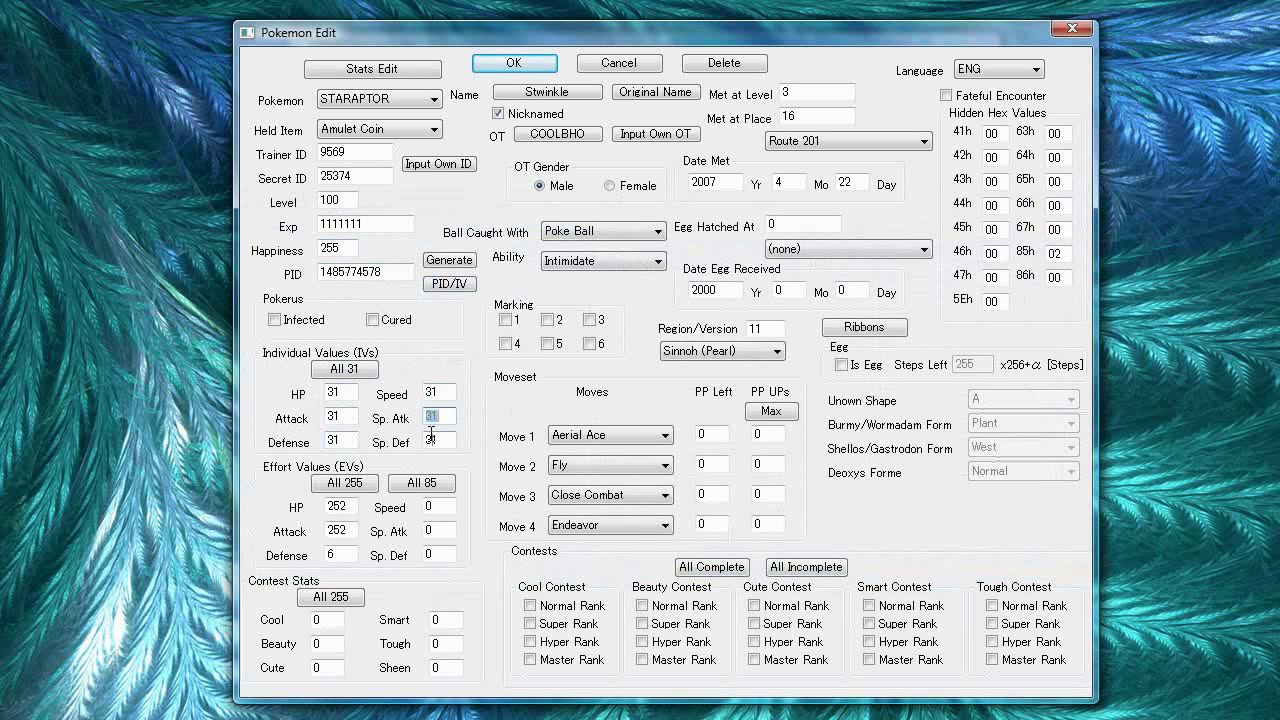
{"action": "left_click", "coordinate": [432, 440]}
{"action": "left_click", "coordinate": [333, 392]}
{"action": "left_click", "coordinate": [368, 270]}
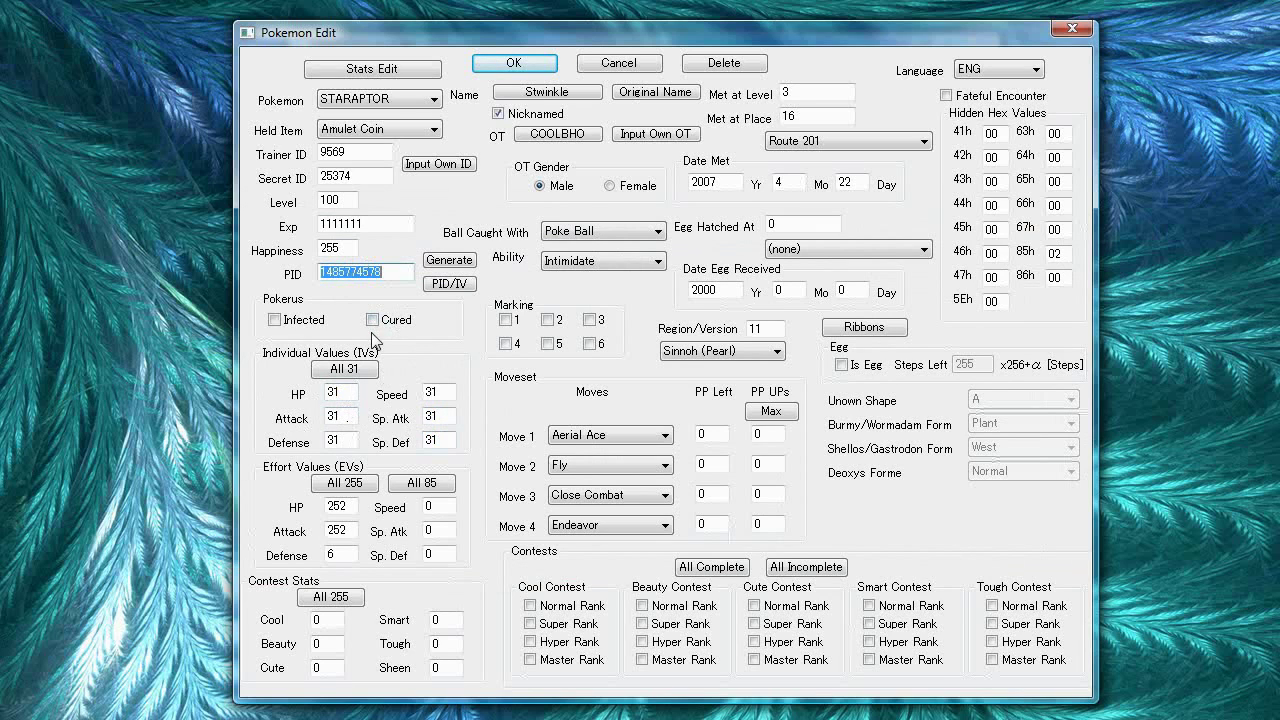
{"action": "left_click", "coordinate": [341, 390]}
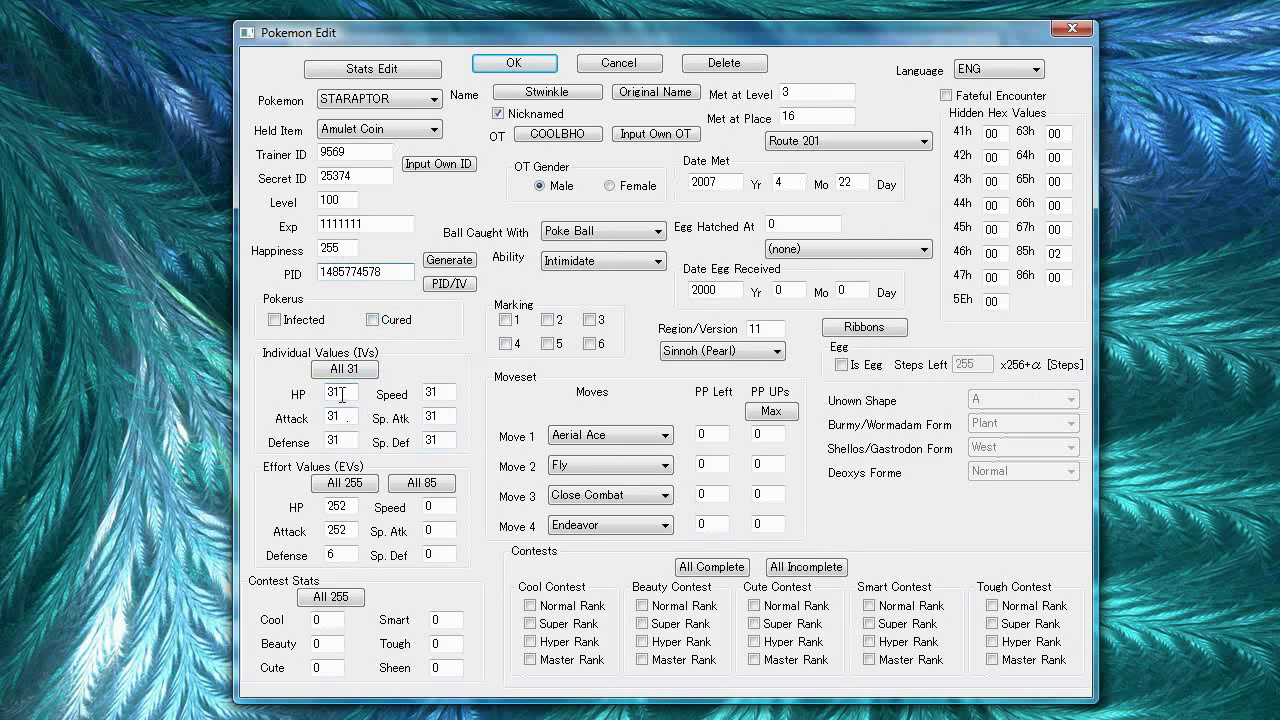
{"action": "left_click", "coordinate": [386, 276]}
{"action": "left_click", "coordinate": [342, 392]}
{"action": "left_click", "coordinate": [449, 284]}
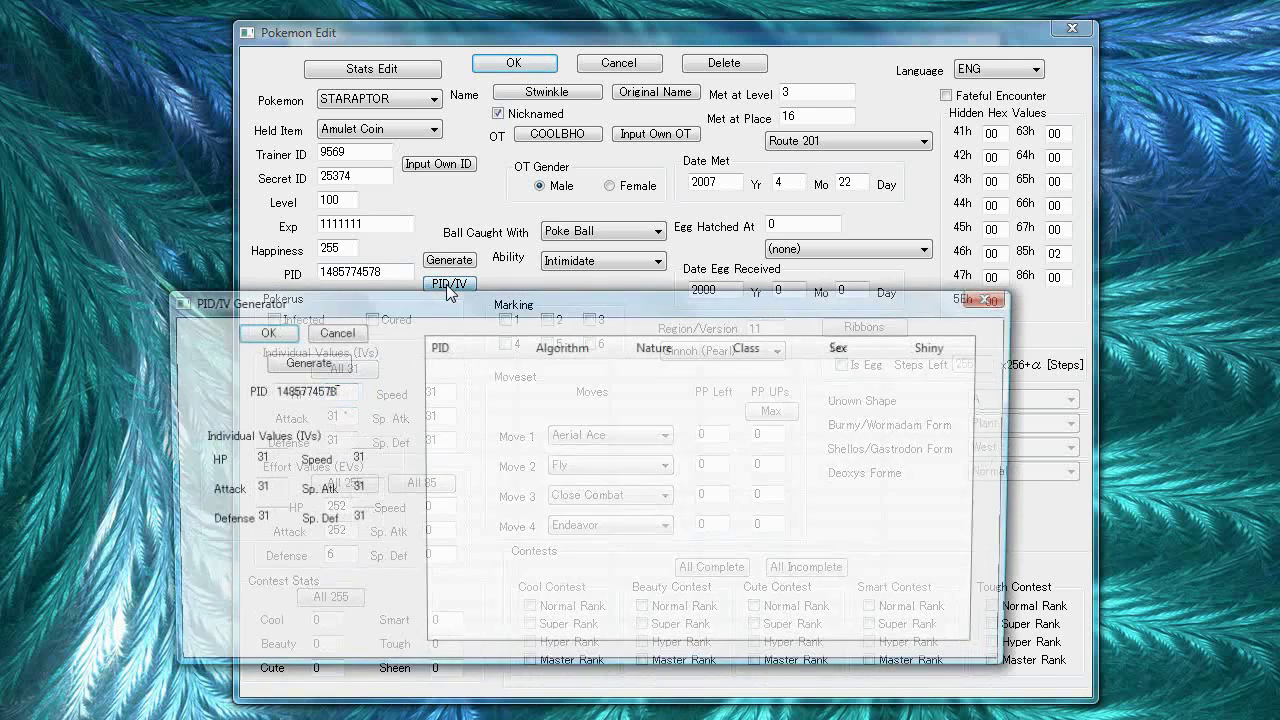
{"action": "left_click_drag", "start_coordinate": [361, 310], "coordinate": [449, 209]}
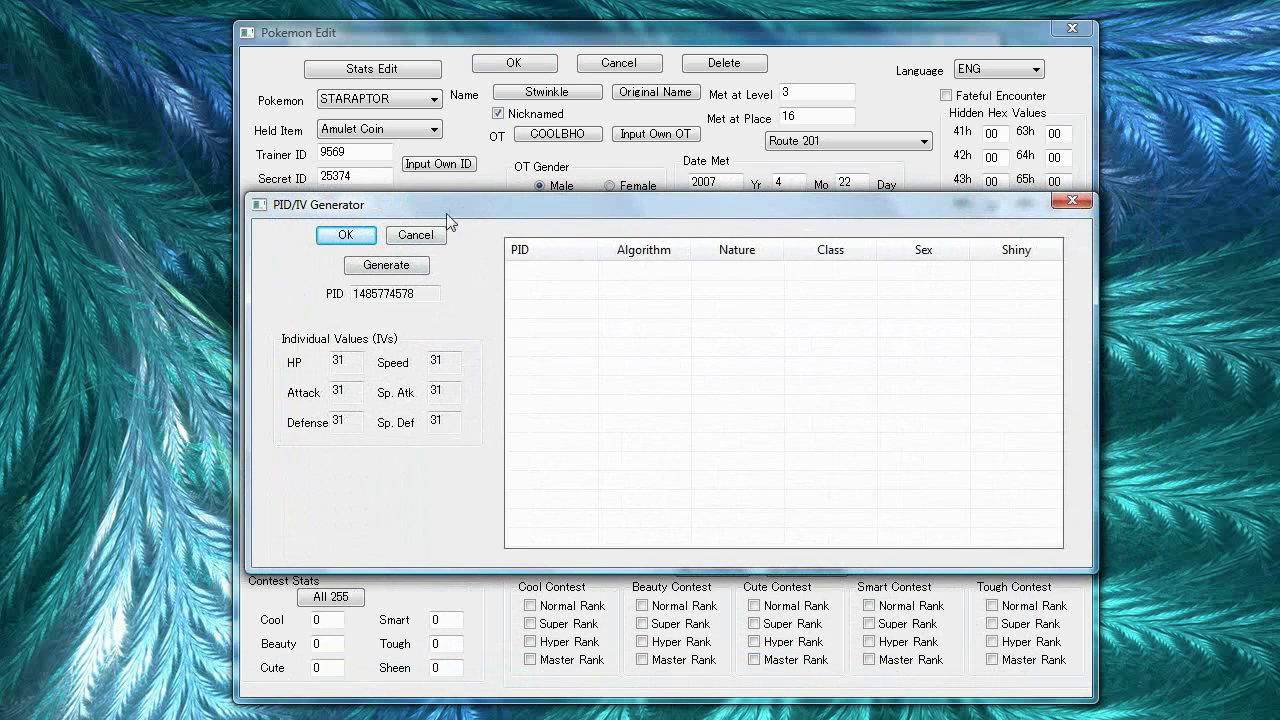
{"action": "left_click", "coordinate": [392, 268]}
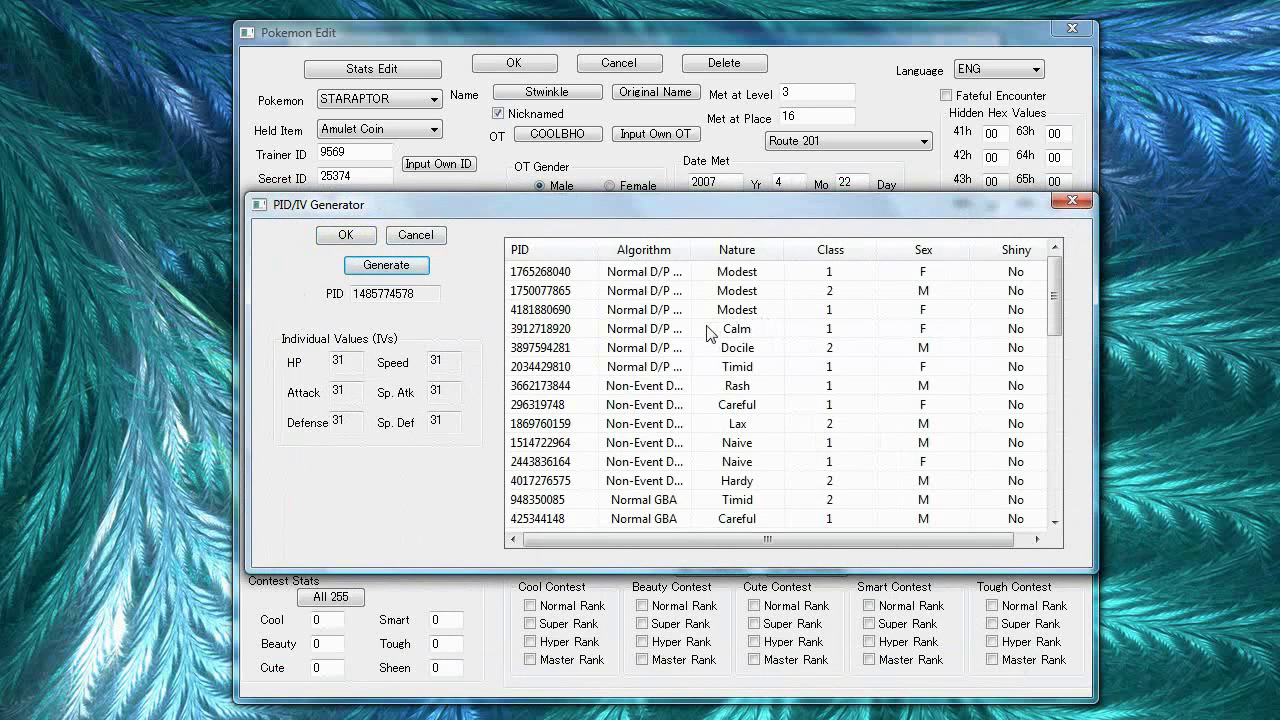
{"action": "left_click", "coordinate": [698, 368]}
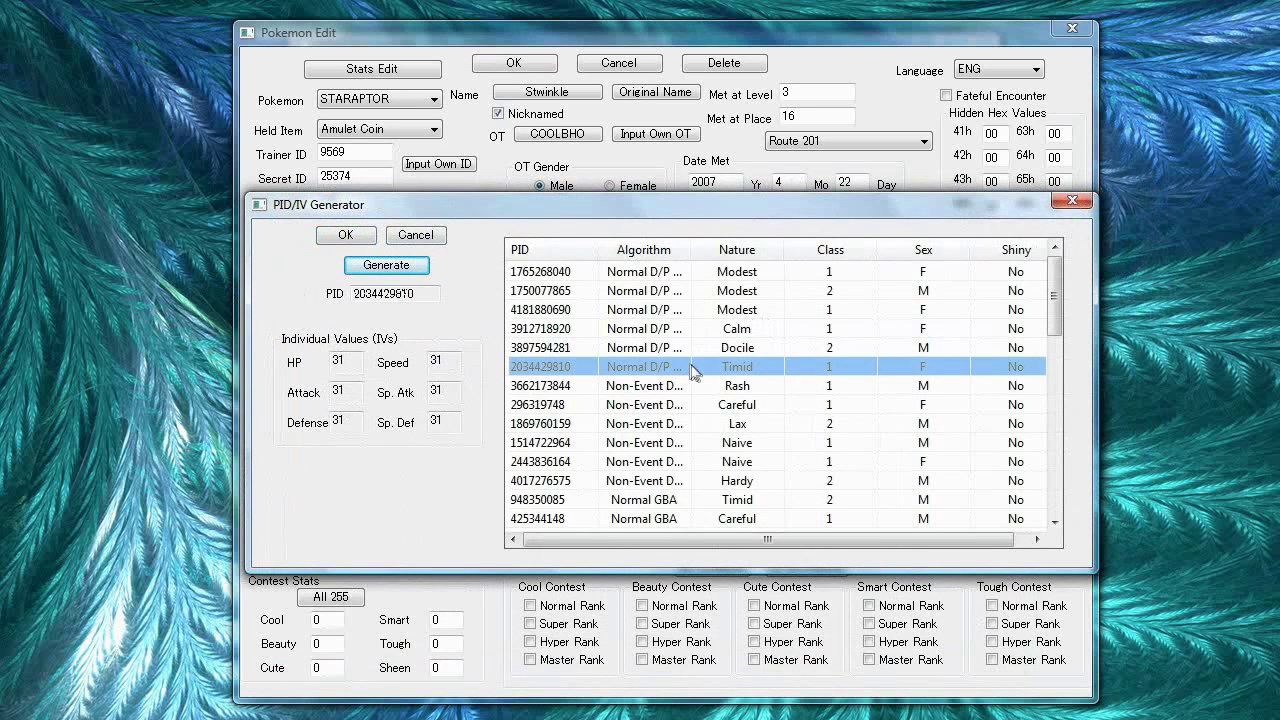
{"action": "left_click", "coordinate": [345, 235]}
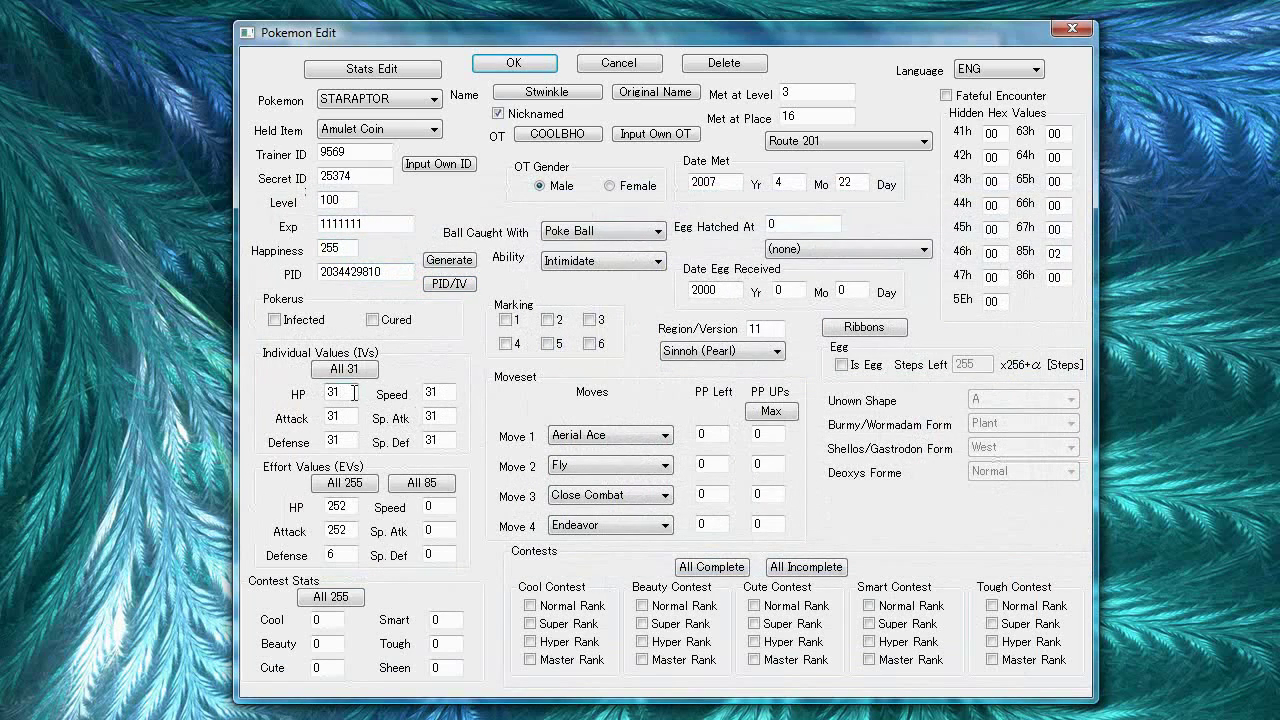
Set the HP and Attack IVs to 30, generating the list of matching PIDs for each combination.
{"action": "left_click", "coordinate": [449, 283]}
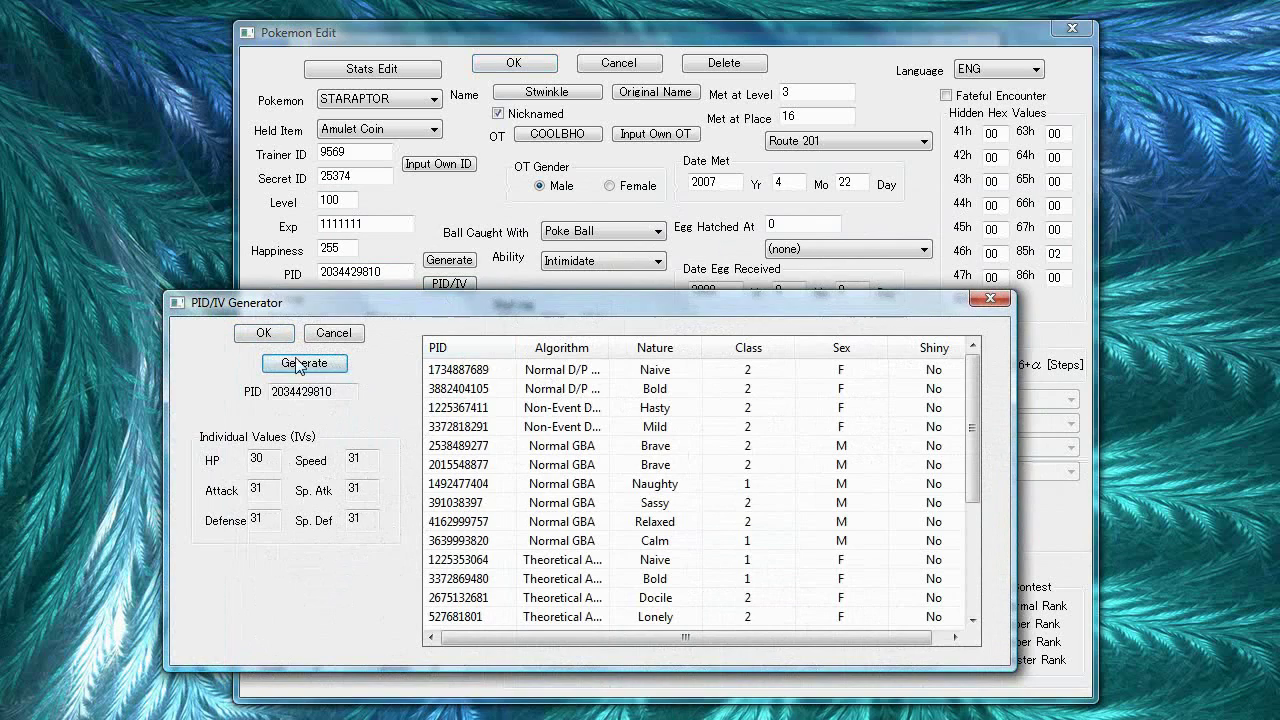
{"action": "left_click", "coordinate": [263, 333]}
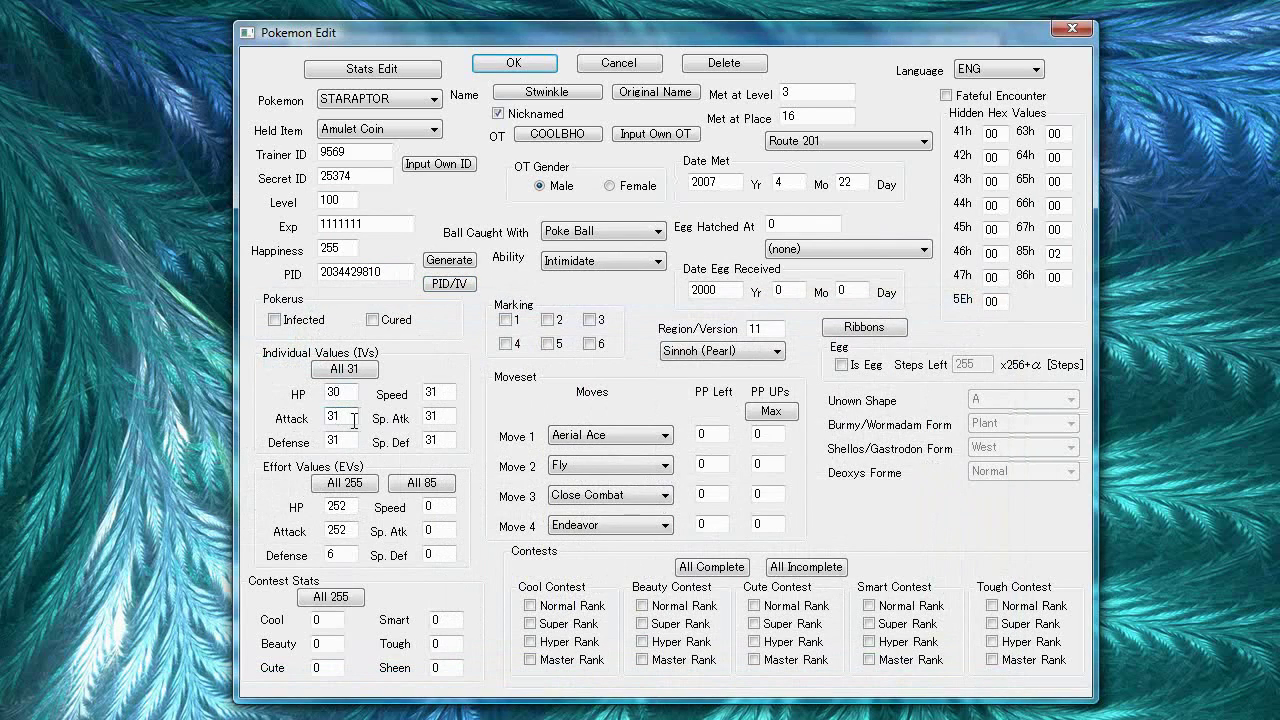
{"action": "type", "text": "0"}
{"action": "left_click", "coordinate": [437, 291]}
{"action": "left_click", "coordinate": [297, 364]}
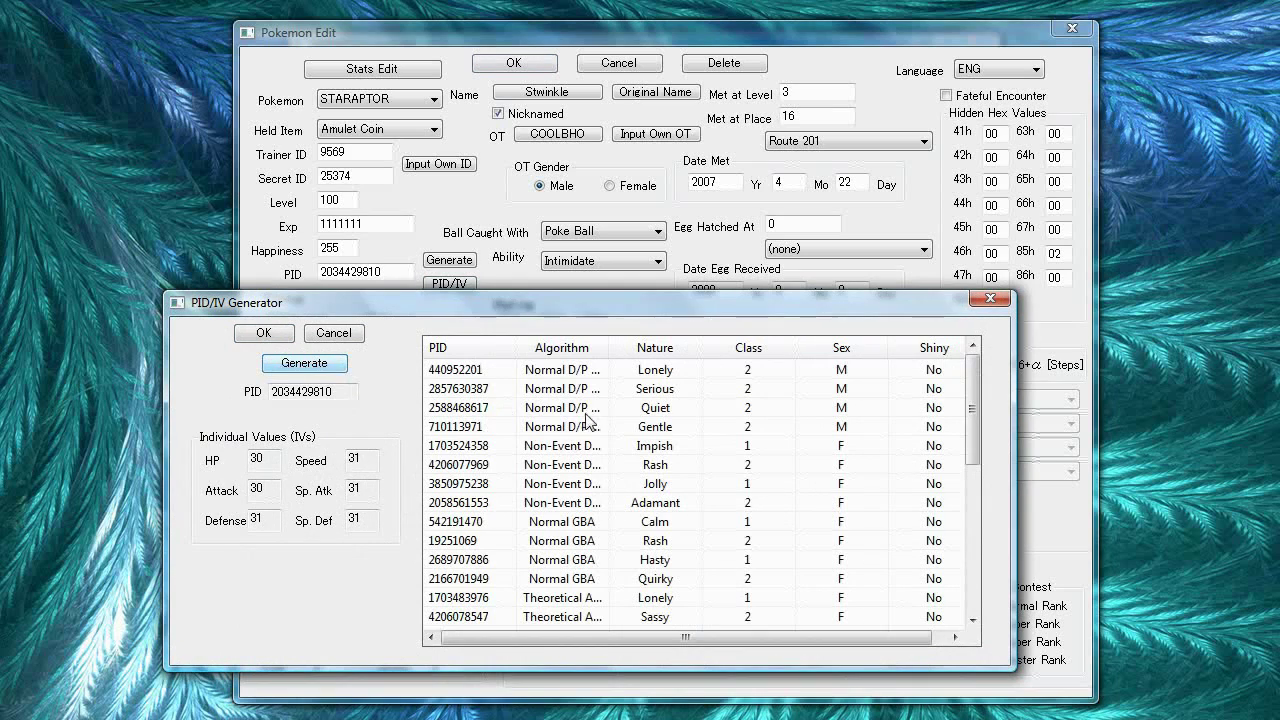
{"action": "left_click", "coordinate": [270, 338]}
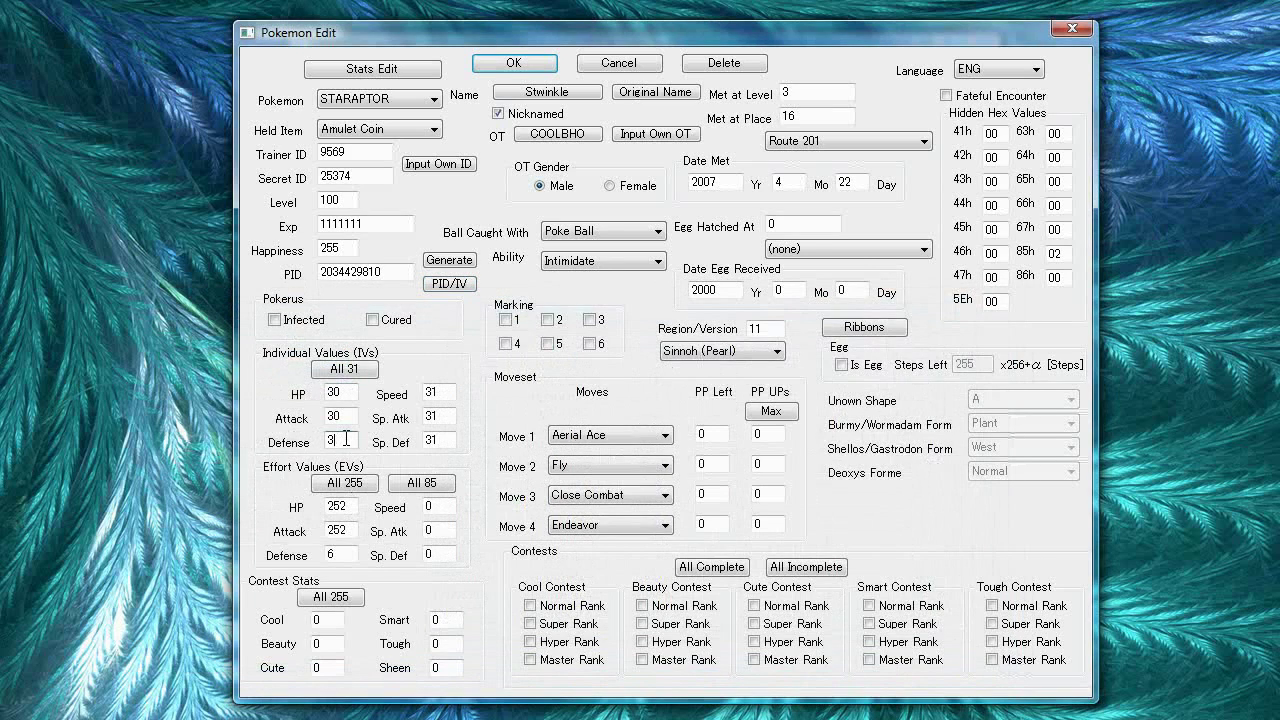
Set the Defense and Speed IVs to 30, generating the list of matching PIDs for each combination.
{"action": "left_click", "coordinate": [449, 283]}
{"action": "left_click", "coordinate": [304, 363]}
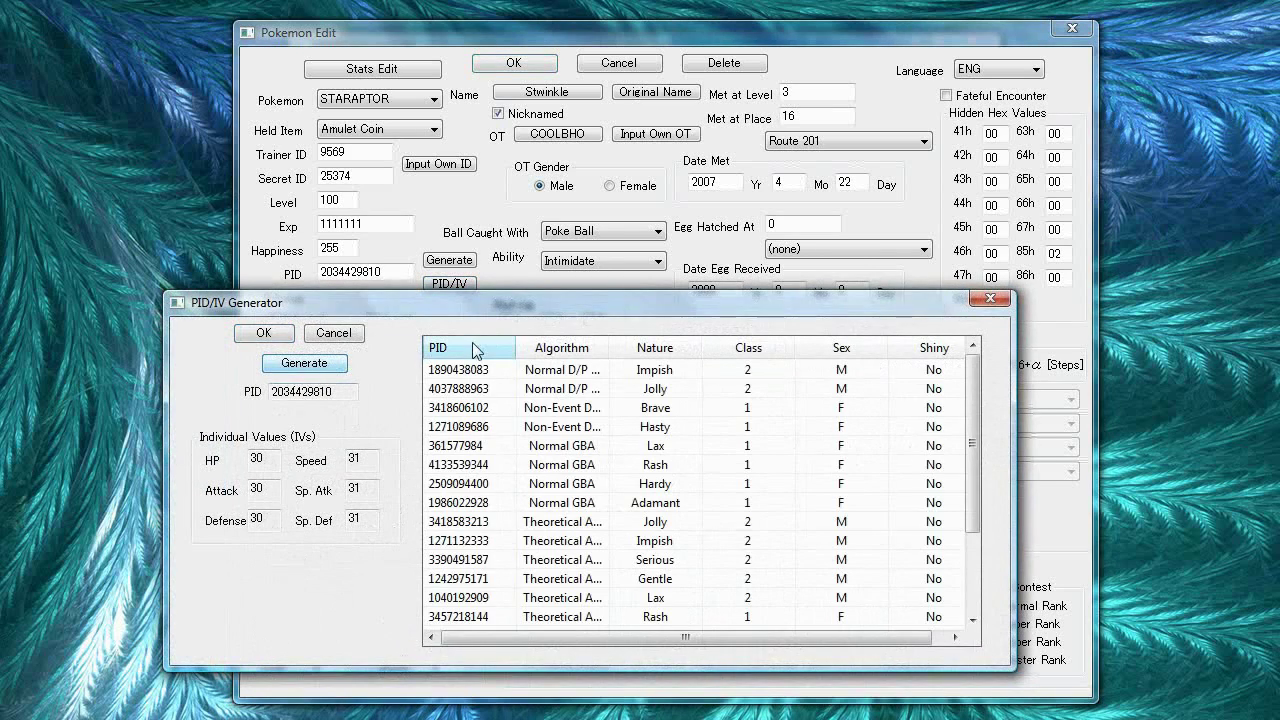
{"action": "left_click", "coordinate": [272, 337]}
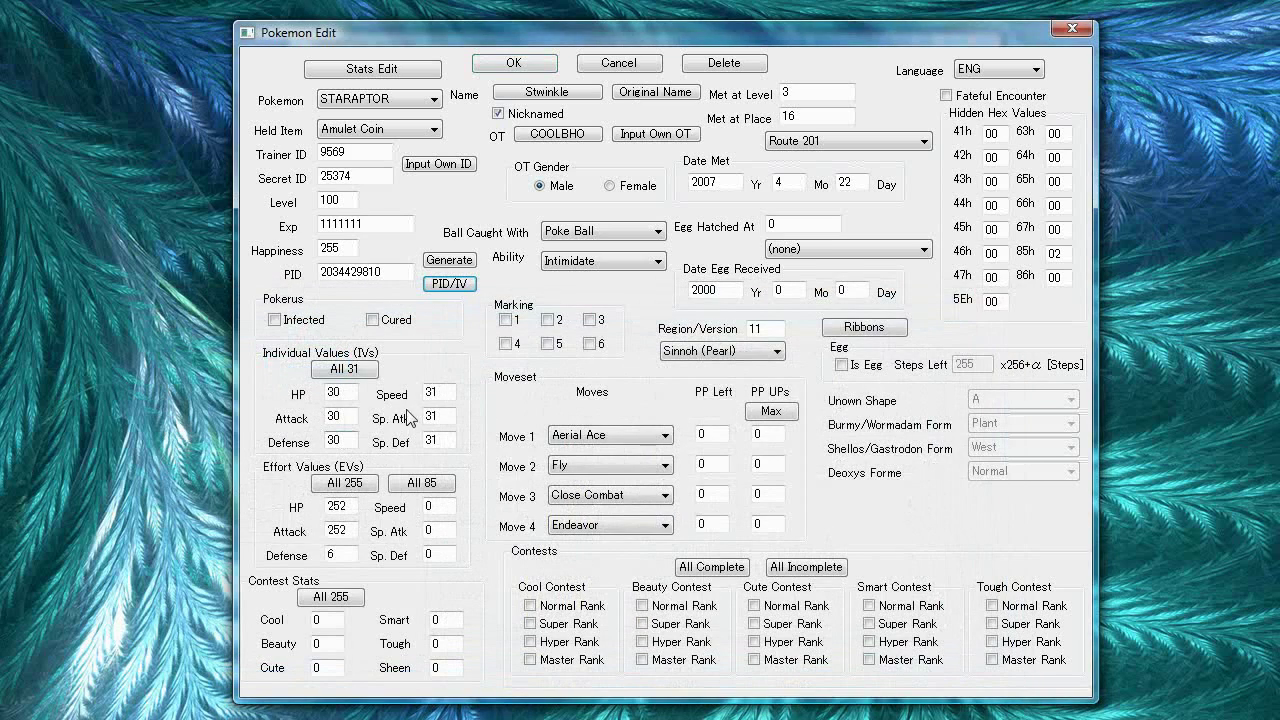
{"action": "left_click", "coordinate": [437, 393]}
{"action": "left_click", "coordinate": [437, 287]}
{"action": "left_click", "coordinate": [304, 363]}
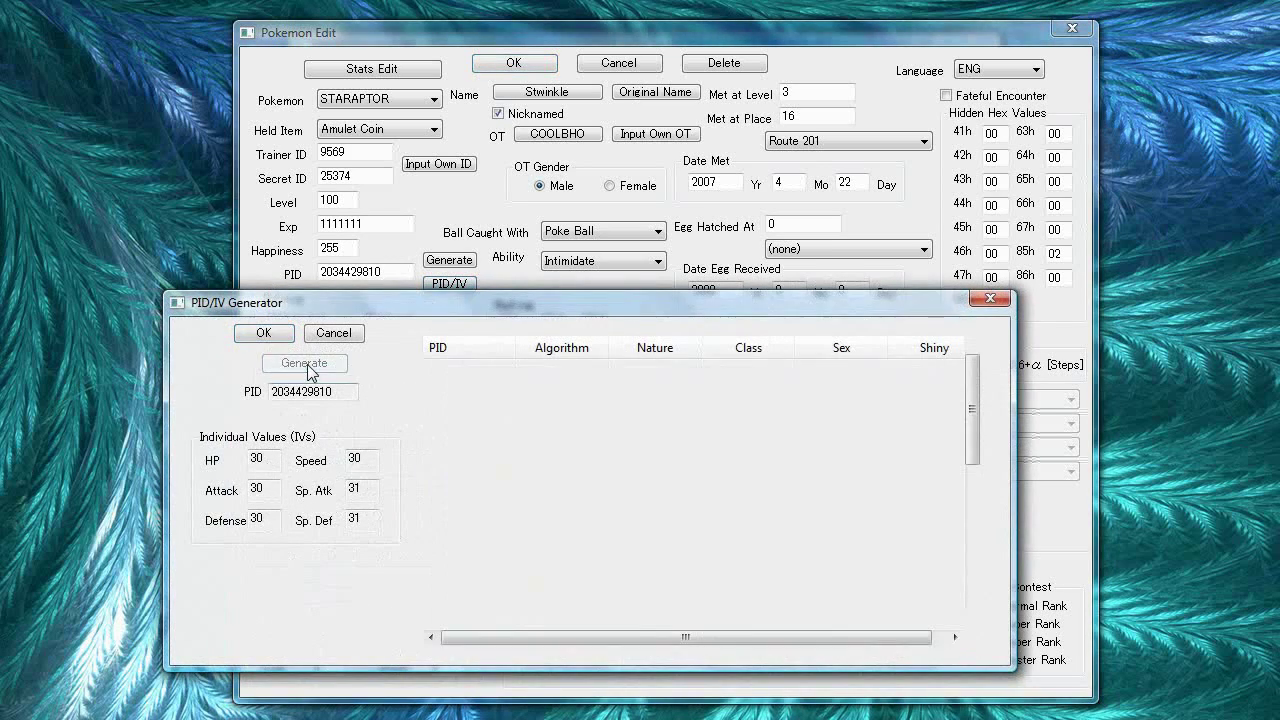
{"action": "left_click", "coordinate": [282, 337]}
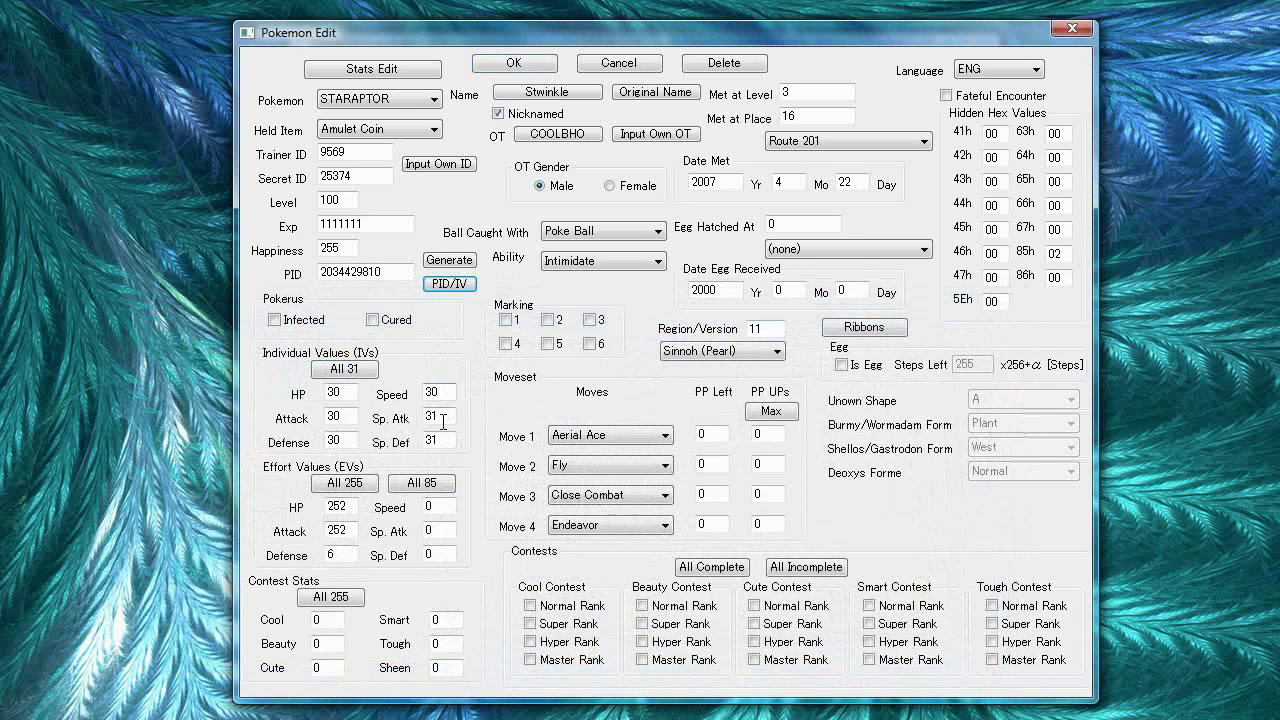
Set the Sp. Atk IV to 30 and generate the matching PIDs.
{"action": "left_click", "coordinate": [440, 420]}
{"action": "type", "text": "0"}
{"action": "left_click", "coordinate": [448, 284]}
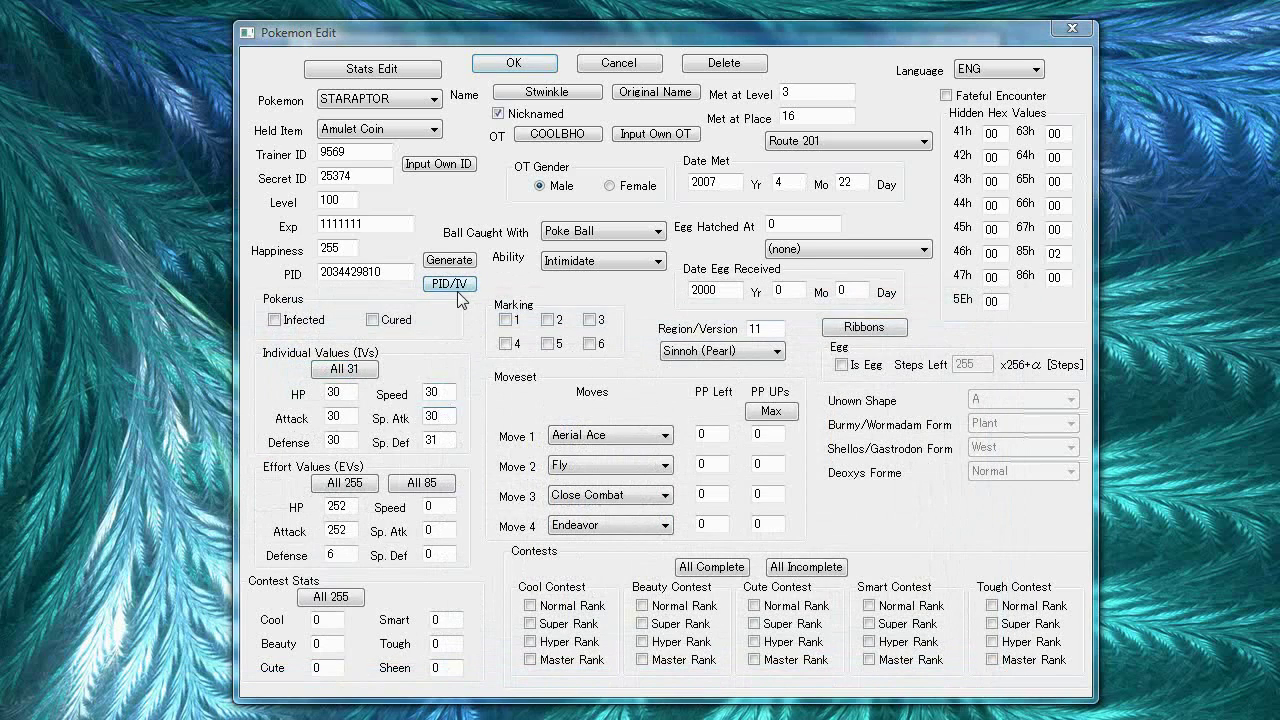
{"action": "left_click", "coordinate": [327, 368]}
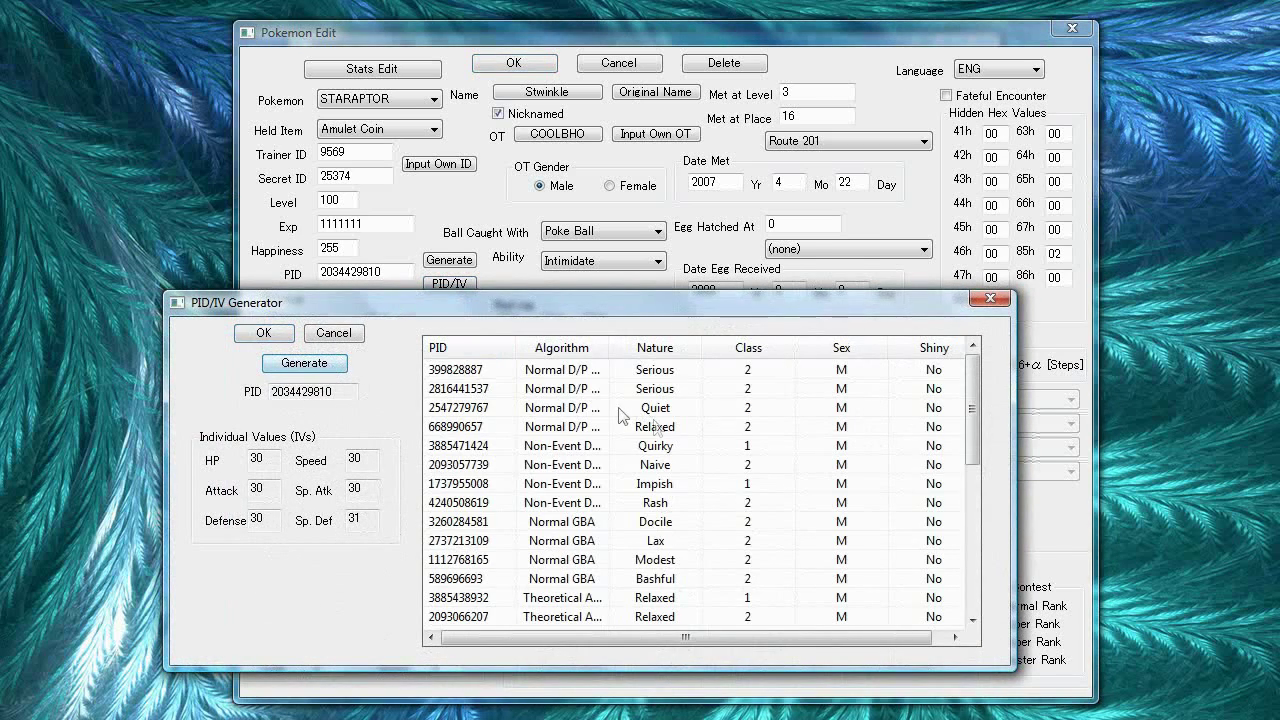
{"action": "left_click", "coordinate": [277, 338]}
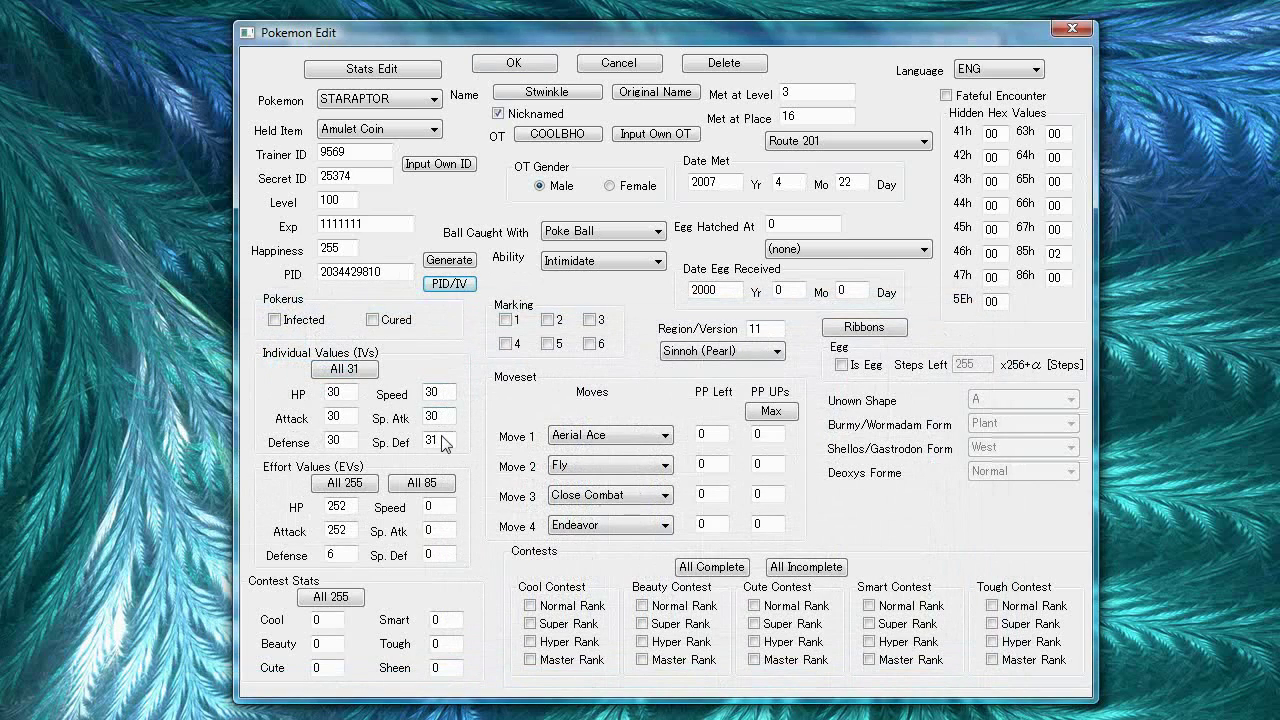
{"action": "left_click", "coordinate": [439, 438]}
{"action": "type", "text": "0"}
{"action": "left_click", "coordinate": [449, 284]}
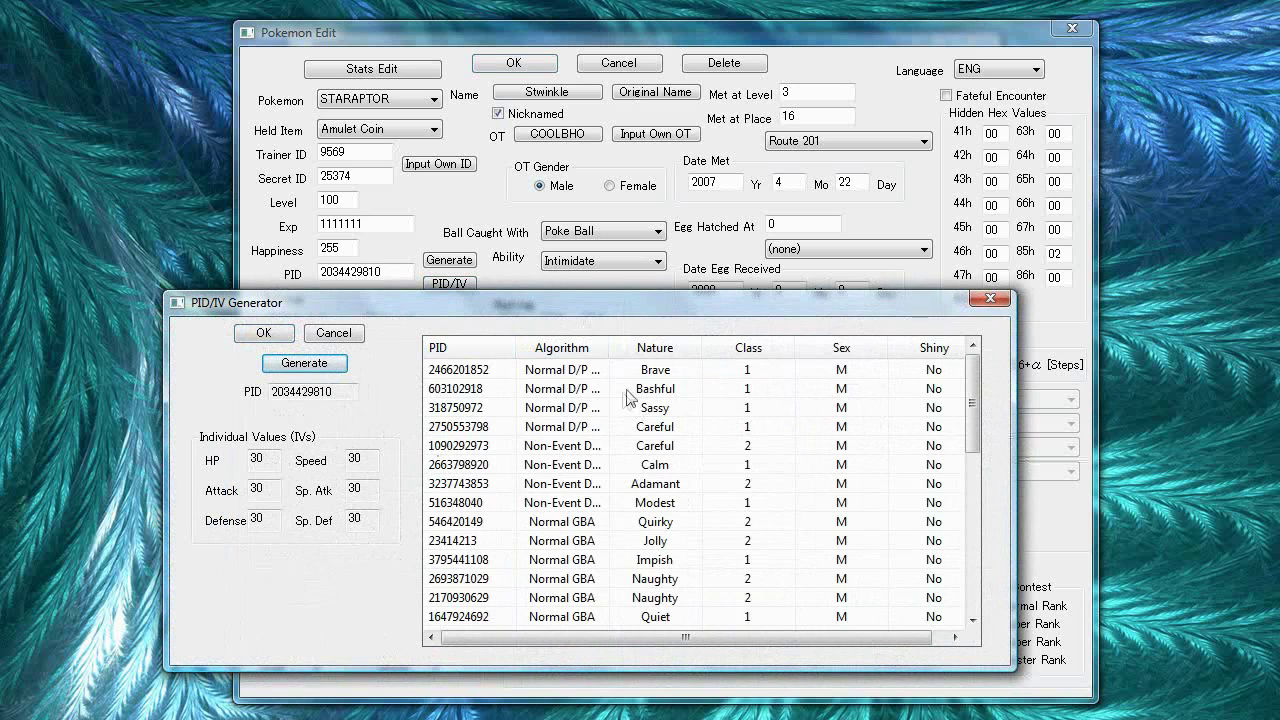
{"action": "left_click", "coordinate": [612, 372]}
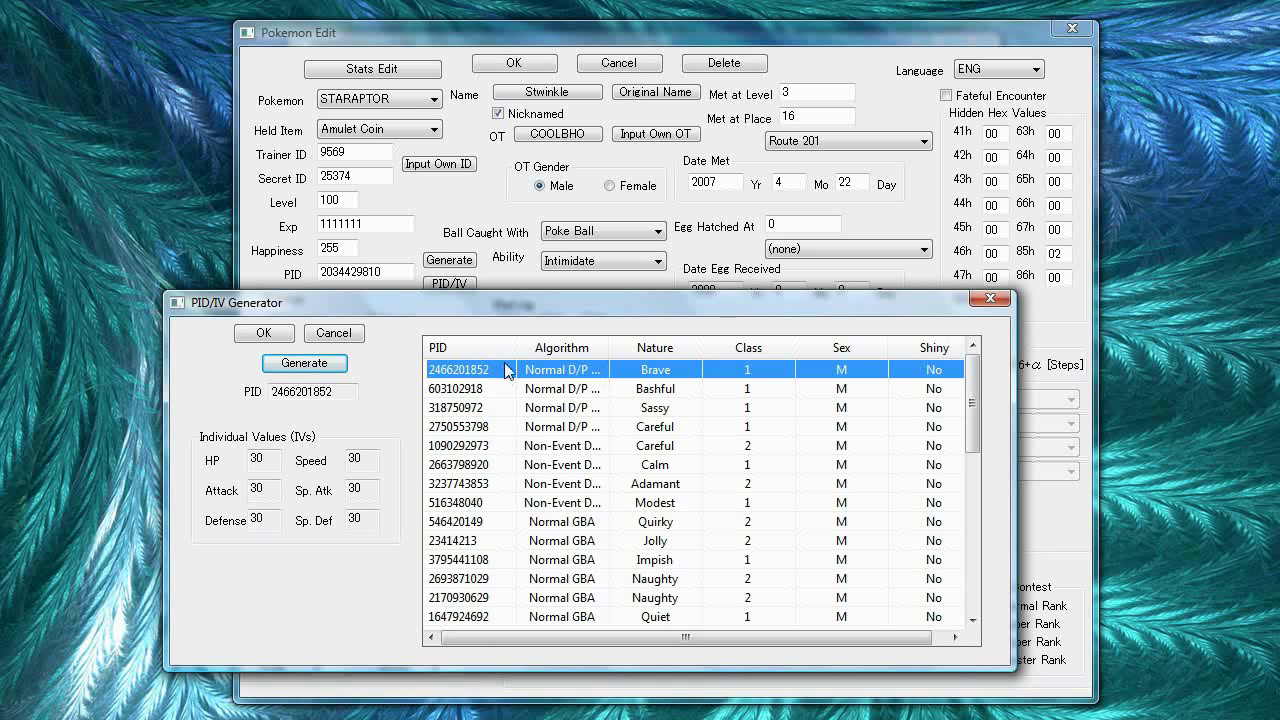
{"action": "left_click", "coordinate": [277, 336]}
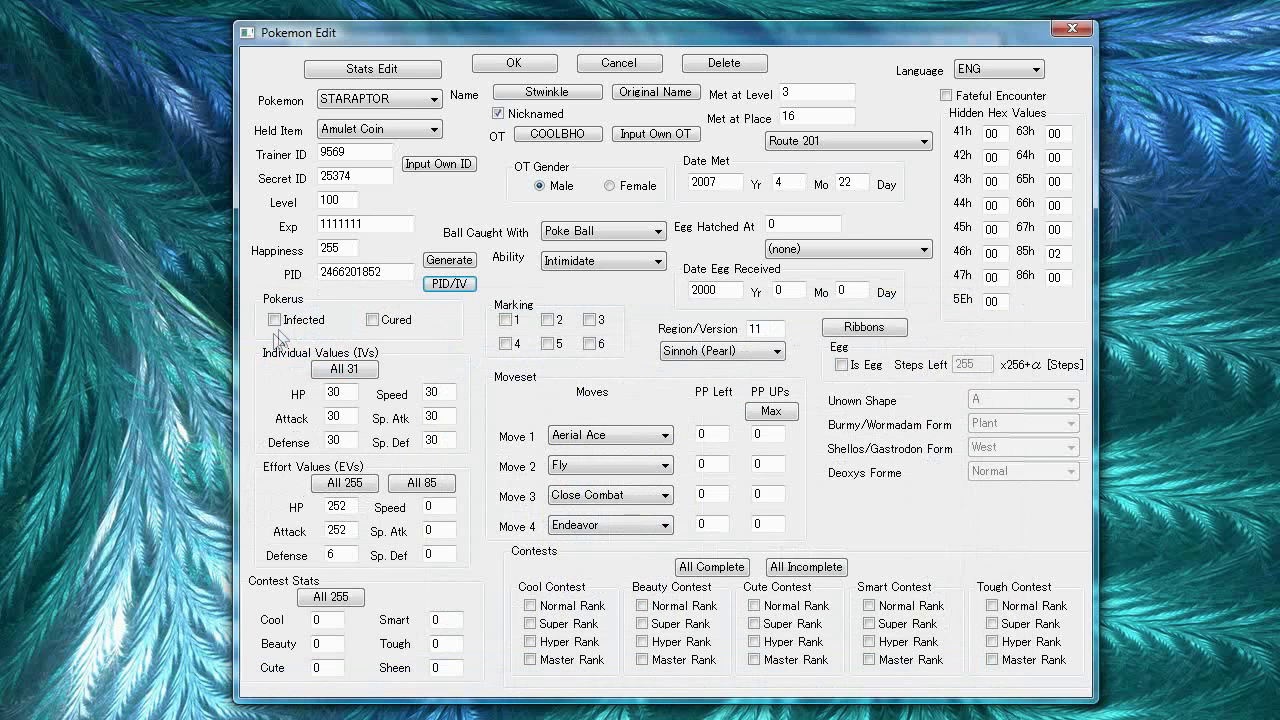
{"action": "left_click", "coordinate": [447, 284]}
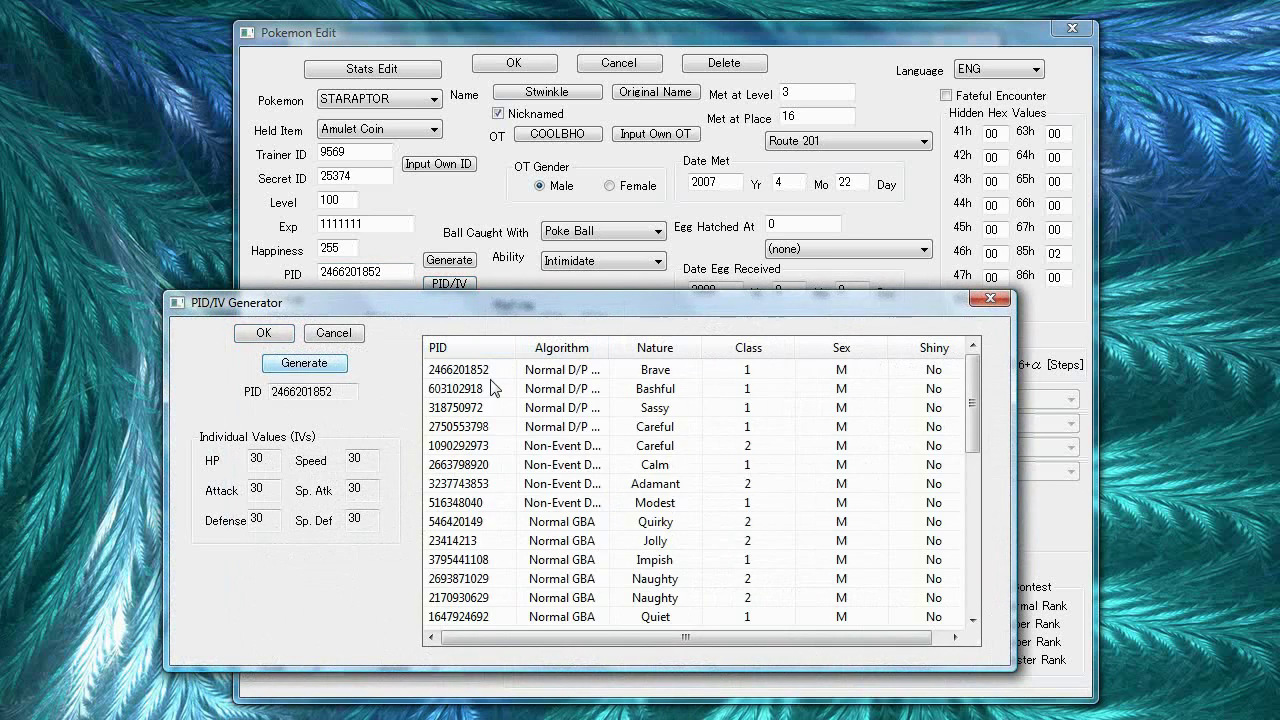
{"action": "left_click", "coordinate": [495, 372]}
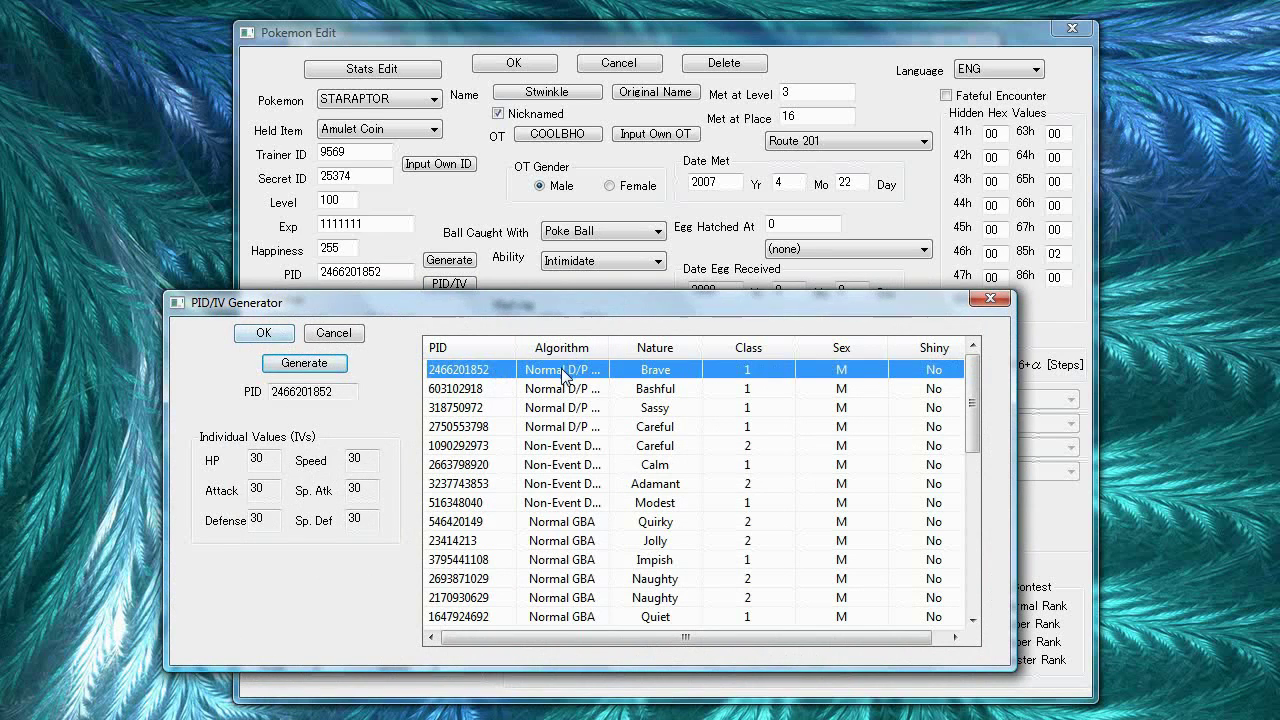
{"action": "left_click_drag", "start_coordinate": [600, 305], "coordinate": [721, 268]}
{"action": "left_click", "coordinate": [383, 300]}
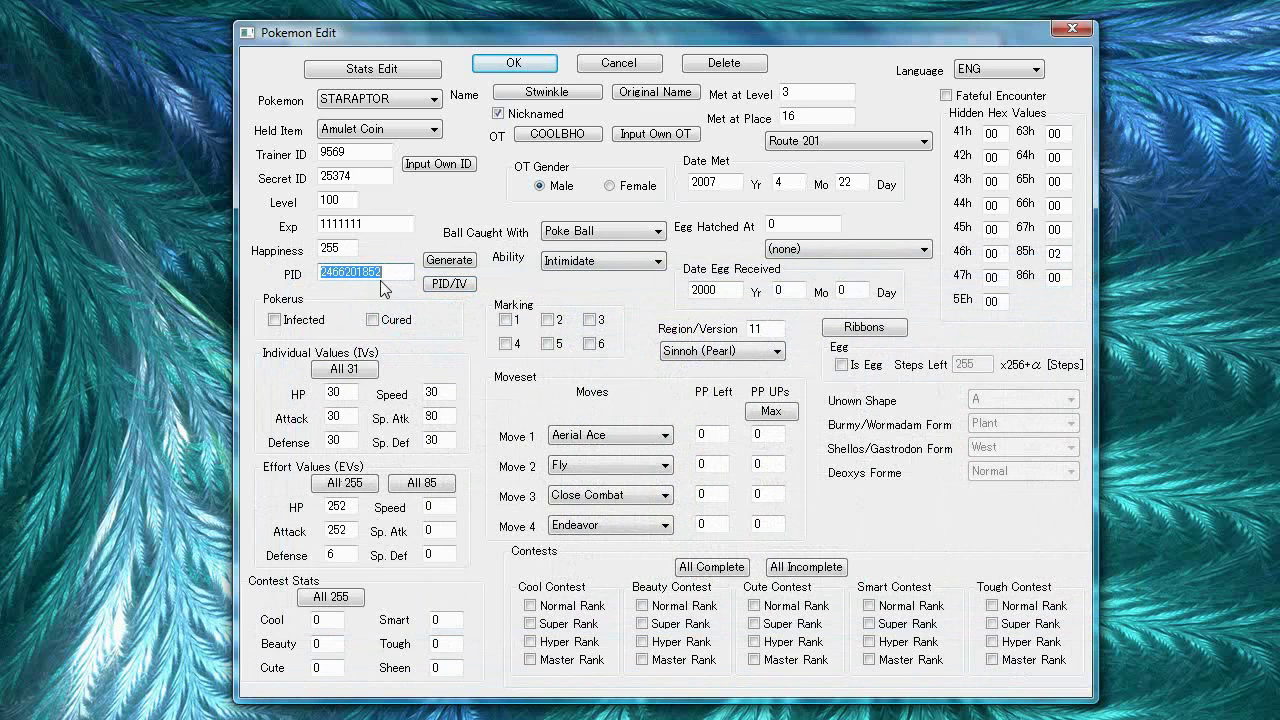
Check the PID's nature, class and gender in Generate PID, cancel that dialog and accept the Pokémon's edits.
{"action": "left_click", "coordinate": [448, 260]}
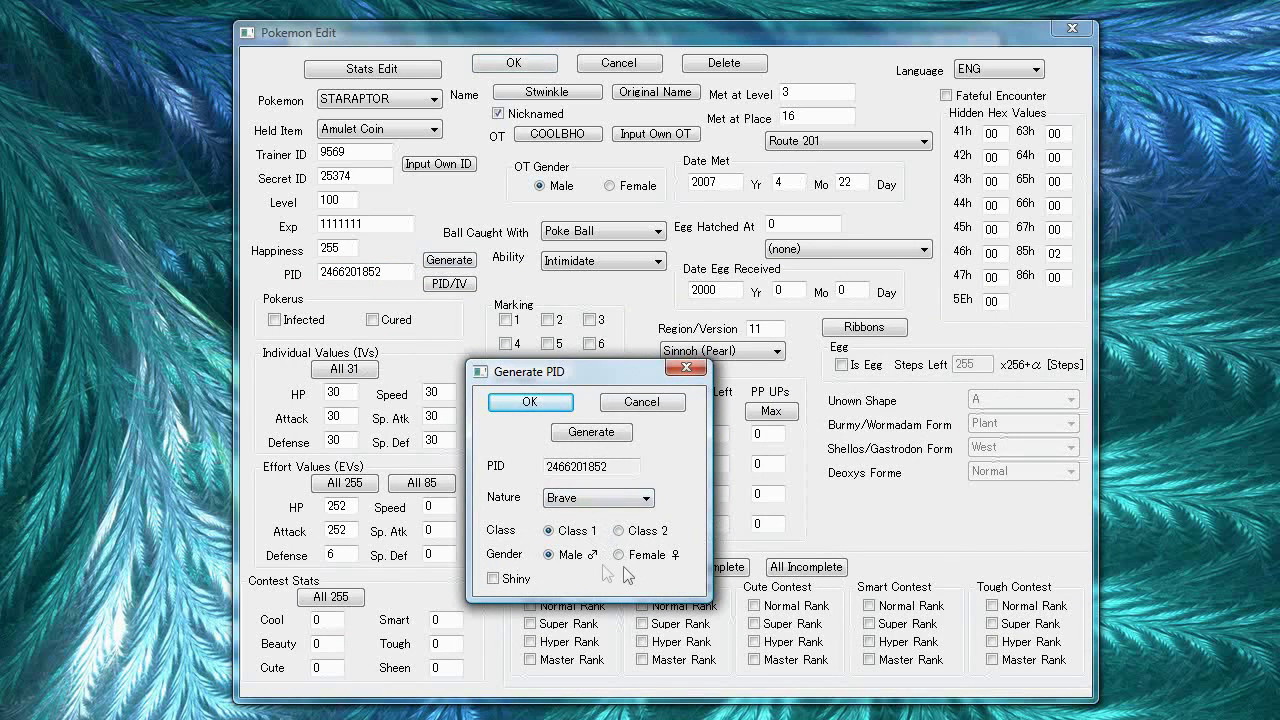
{"action": "left_click", "coordinate": [622, 531]}
{"action": "left_click", "coordinate": [594, 532]}
{"action": "left_click", "coordinate": [642, 404]}
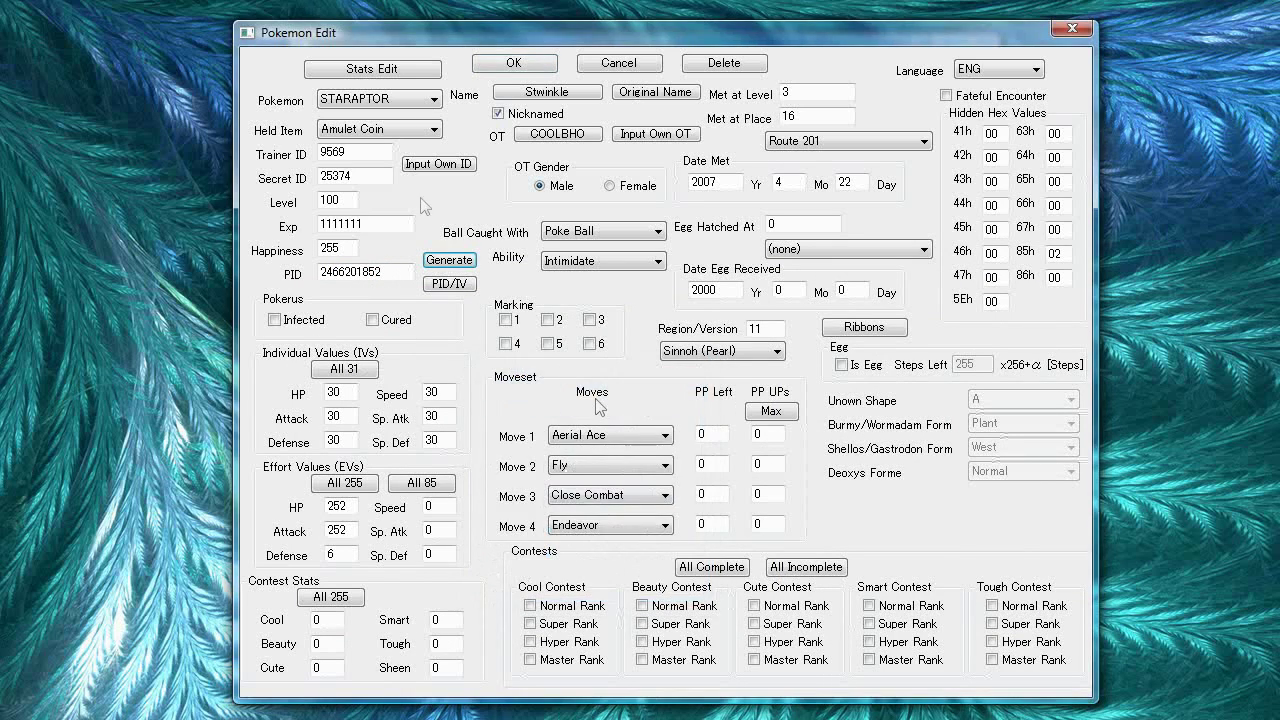
{"action": "left_click", "coordinate": [527, 70]}
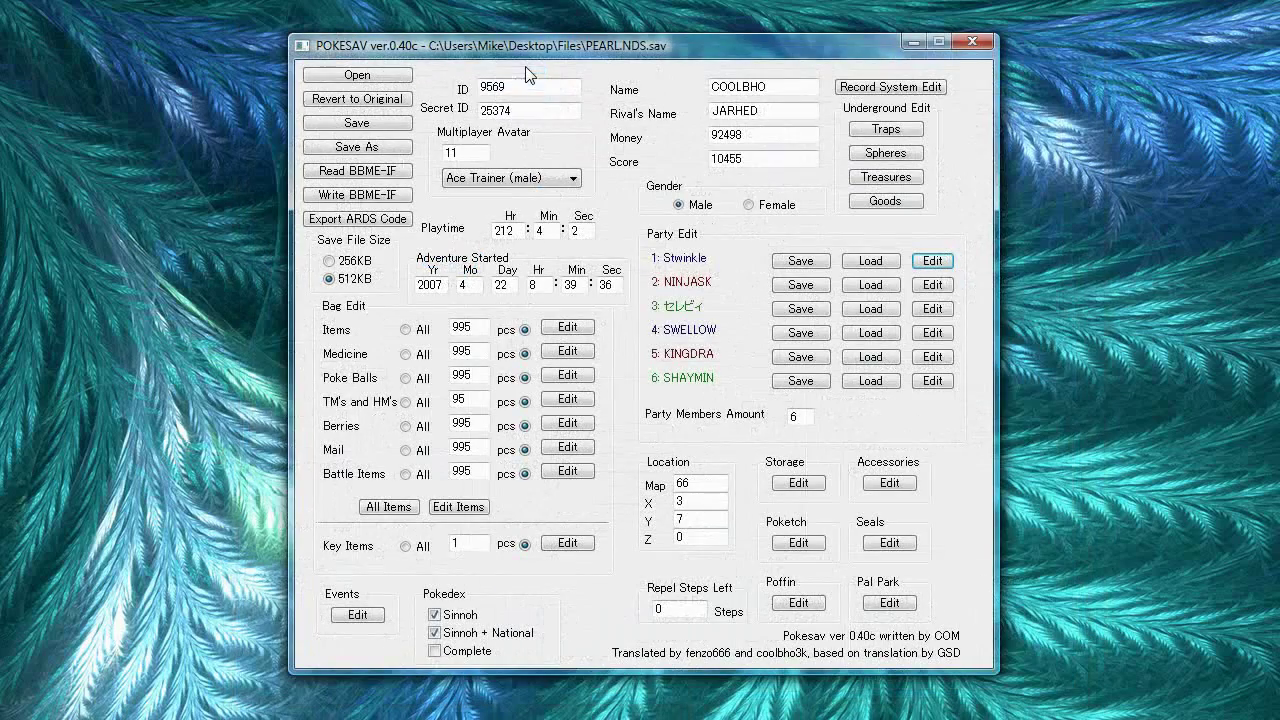
Open the editor for the second party Pokémon, NINJASK, and close the stray calculator.
{"action": "left_click", "coordinate": [931, 292]}
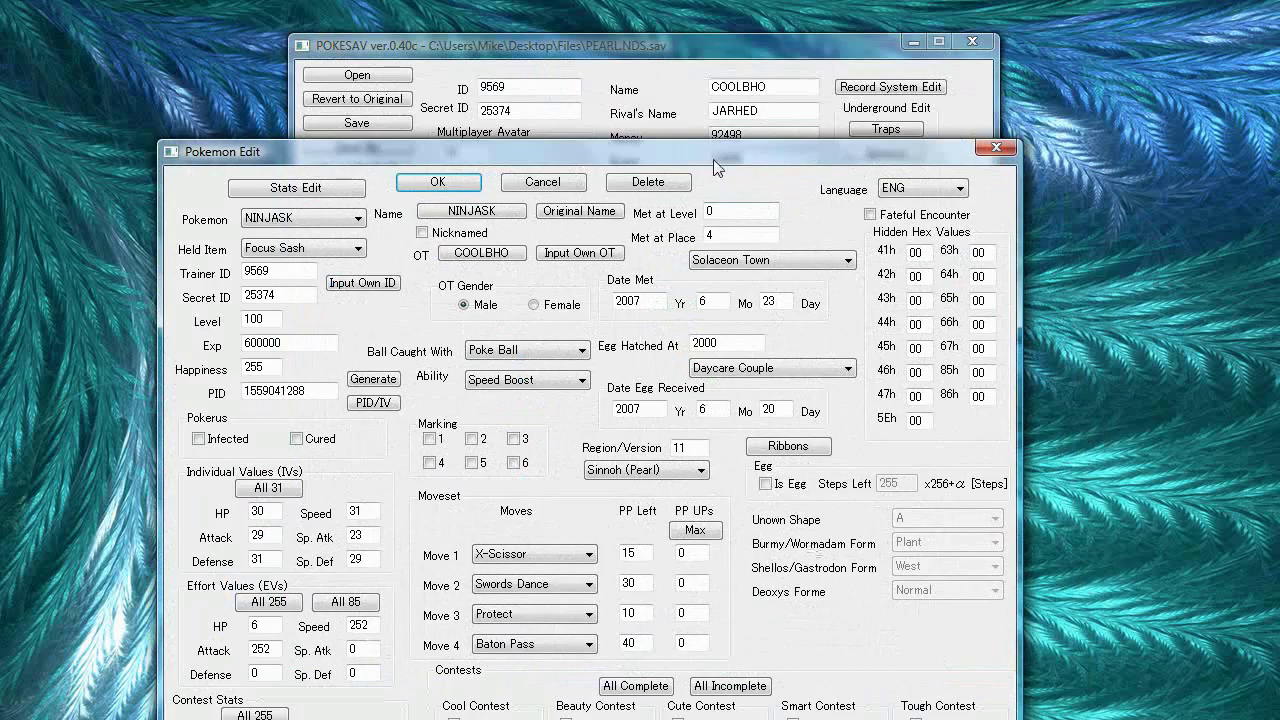
{"action": "left_click_drag", "start_coordinate": [709, 158], "coordinate": [775, 40]}
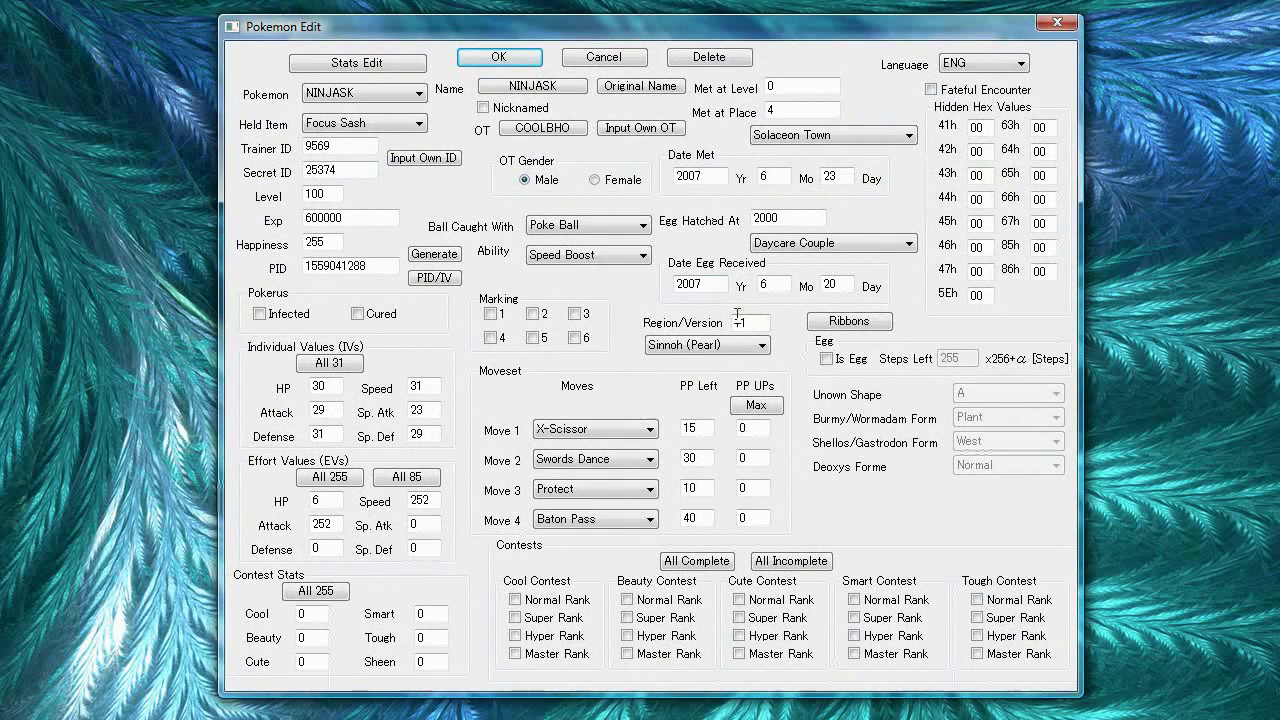
{"action": "key", "text": "XF86Calculator"}
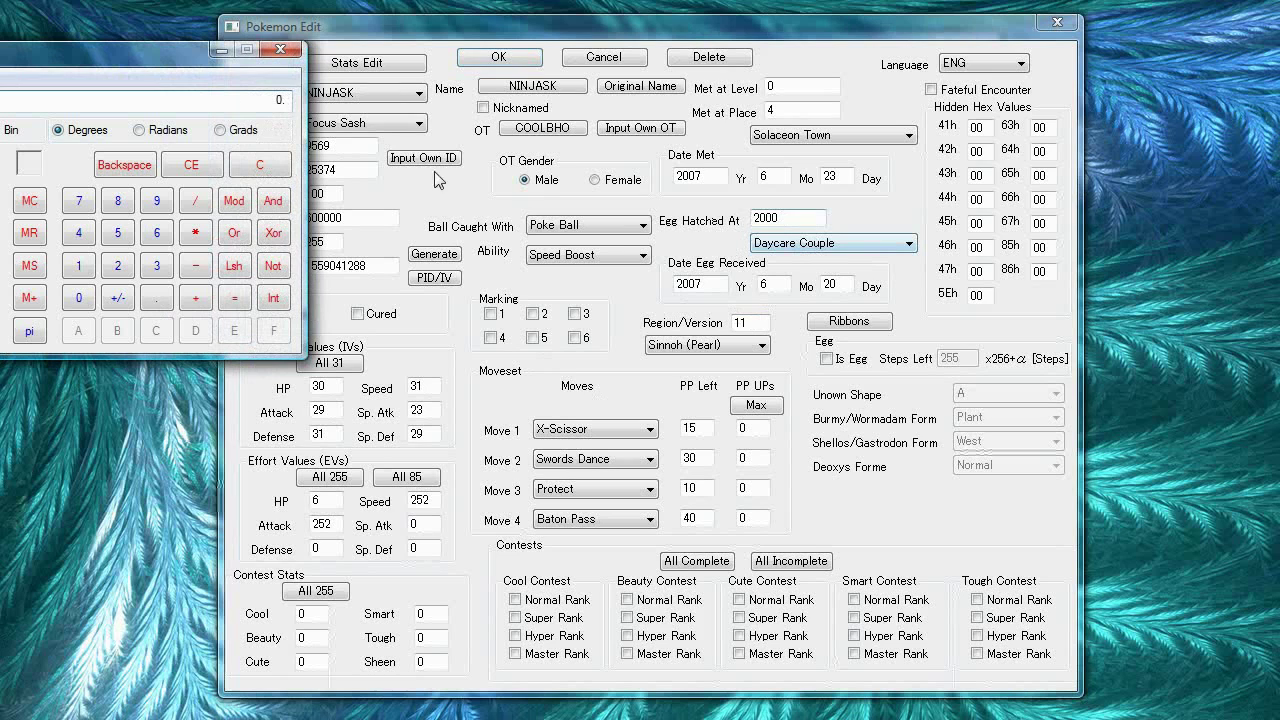
{"action": "left_click", "coordinate": [279, 57]}
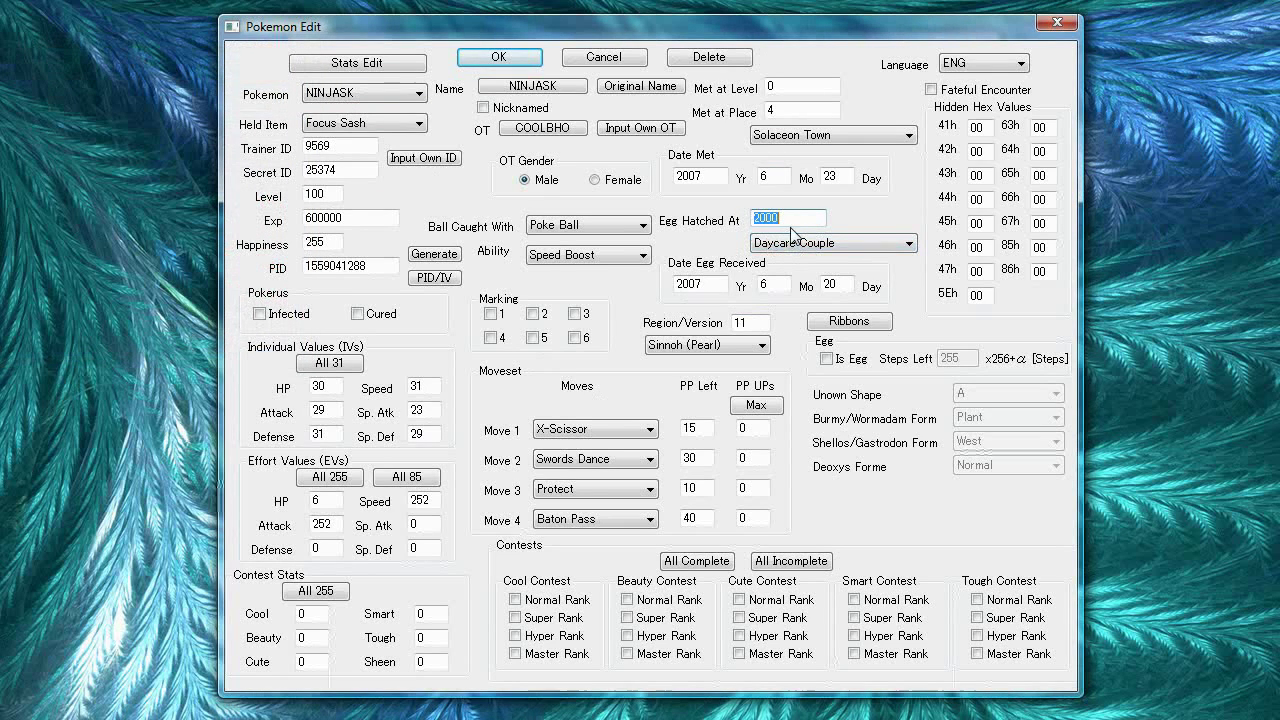
Check NINJASK's egg location, keeping Daycare Couple selected, and examine the year and month the egg was received.
{"action": "key", "text": "shift+Tab"}
{"action": "left_click", "coordinate": [779, 220]}
{"action": "left_click", "coordinate": [810, 247]}
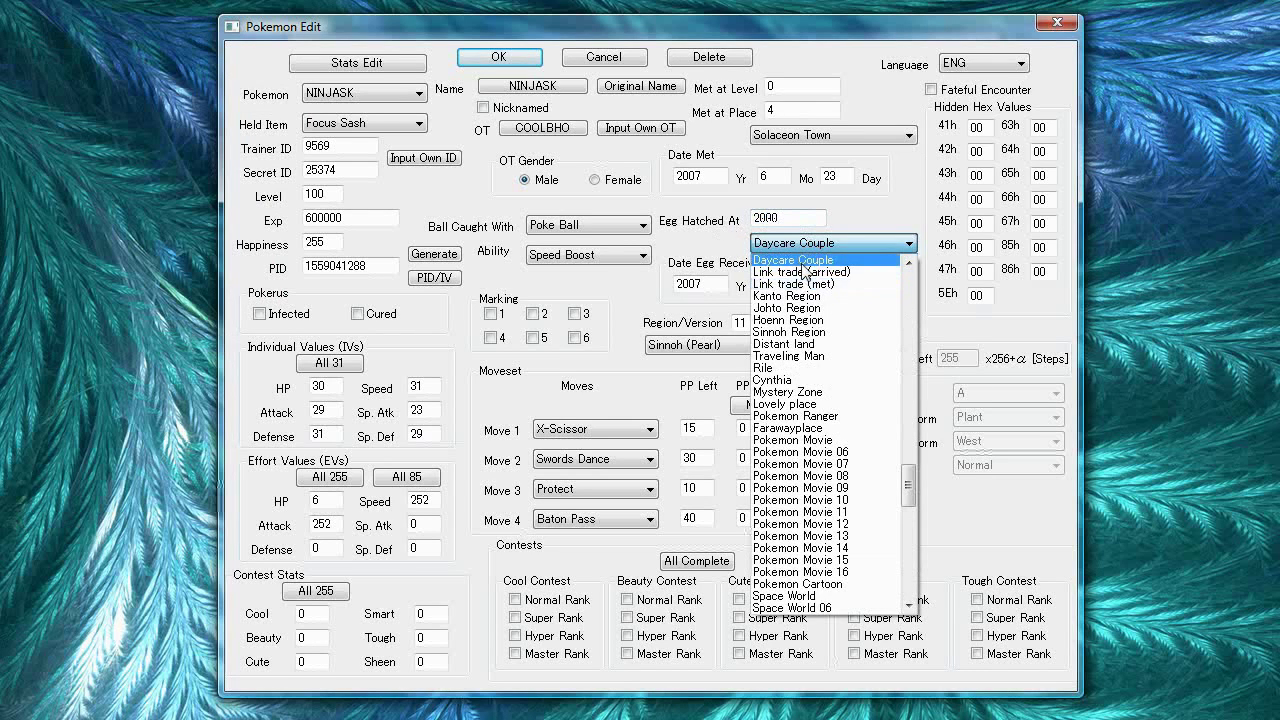
{"action": "left_click", "coordinate": [805, 256]}
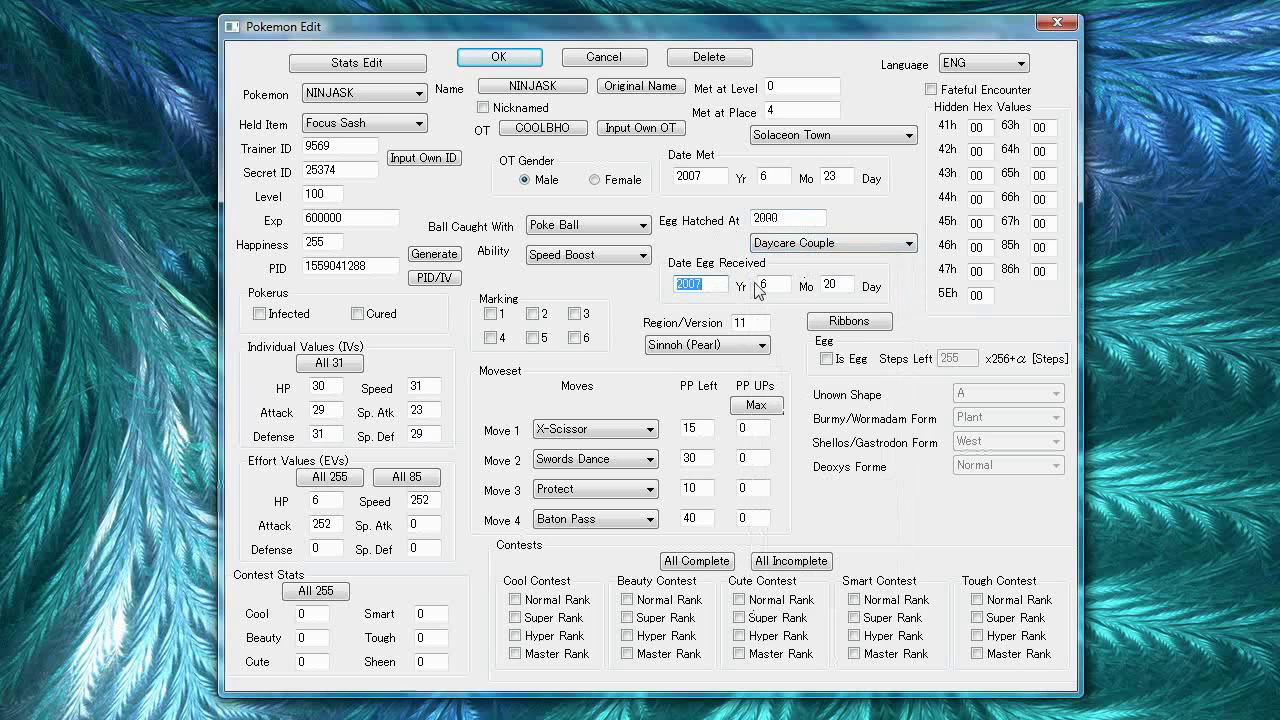
{"action": "double_click", "coordinate": [769, 284]}
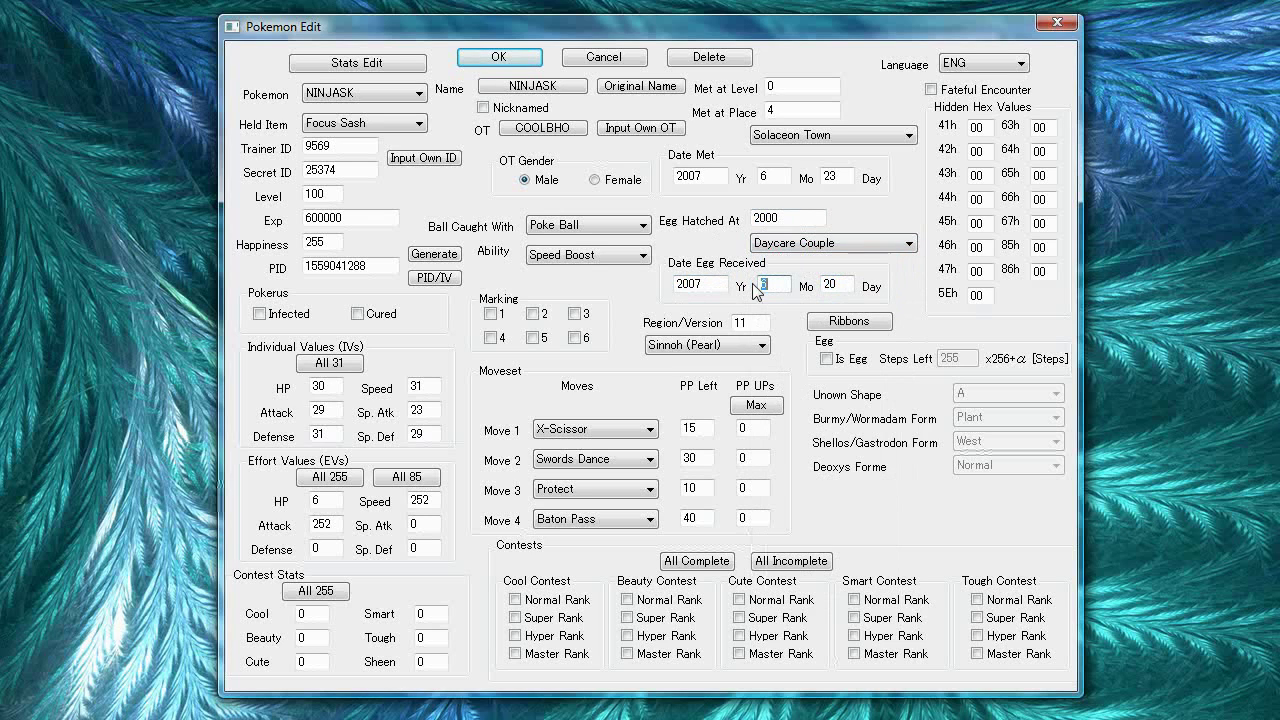
{"action": "double_click", "coordinate": [710, 284]}
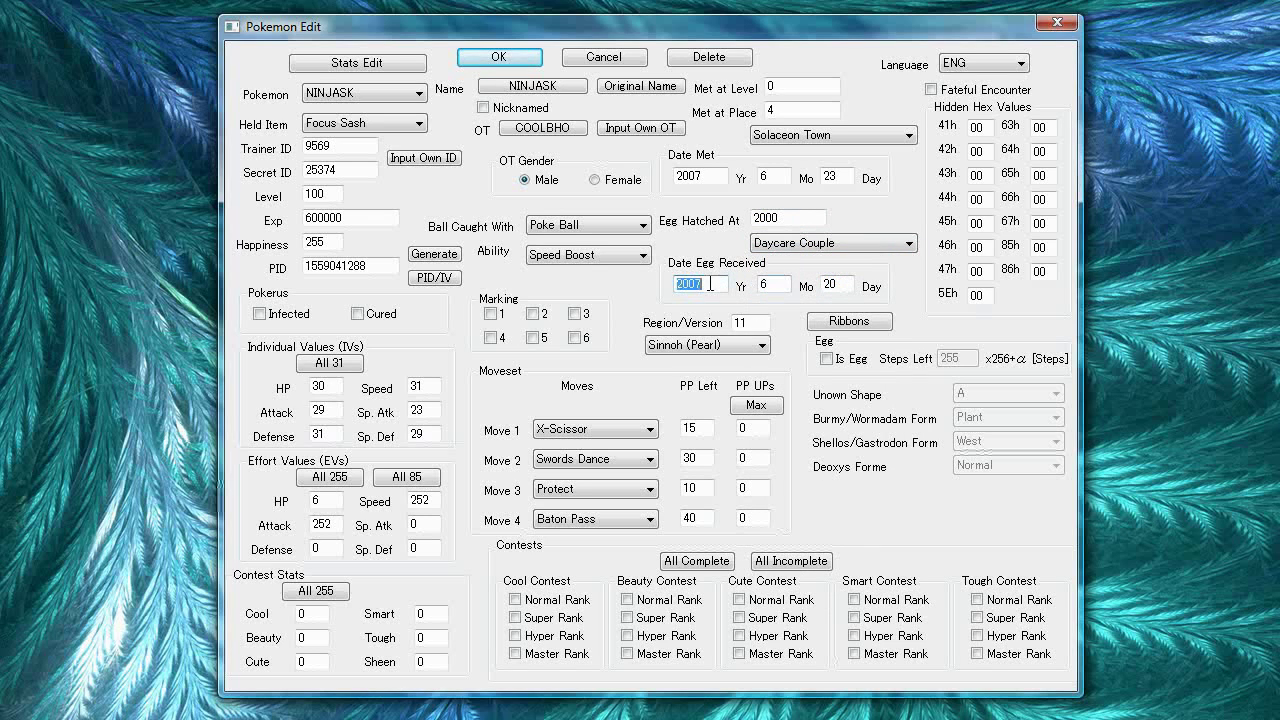
Inspect NINJASK's PID and IVs in the PID/IV Generator, cancel the generator and accept the Pokémon's data.
{"action": "double_click", "coordinate": [334, 266]}
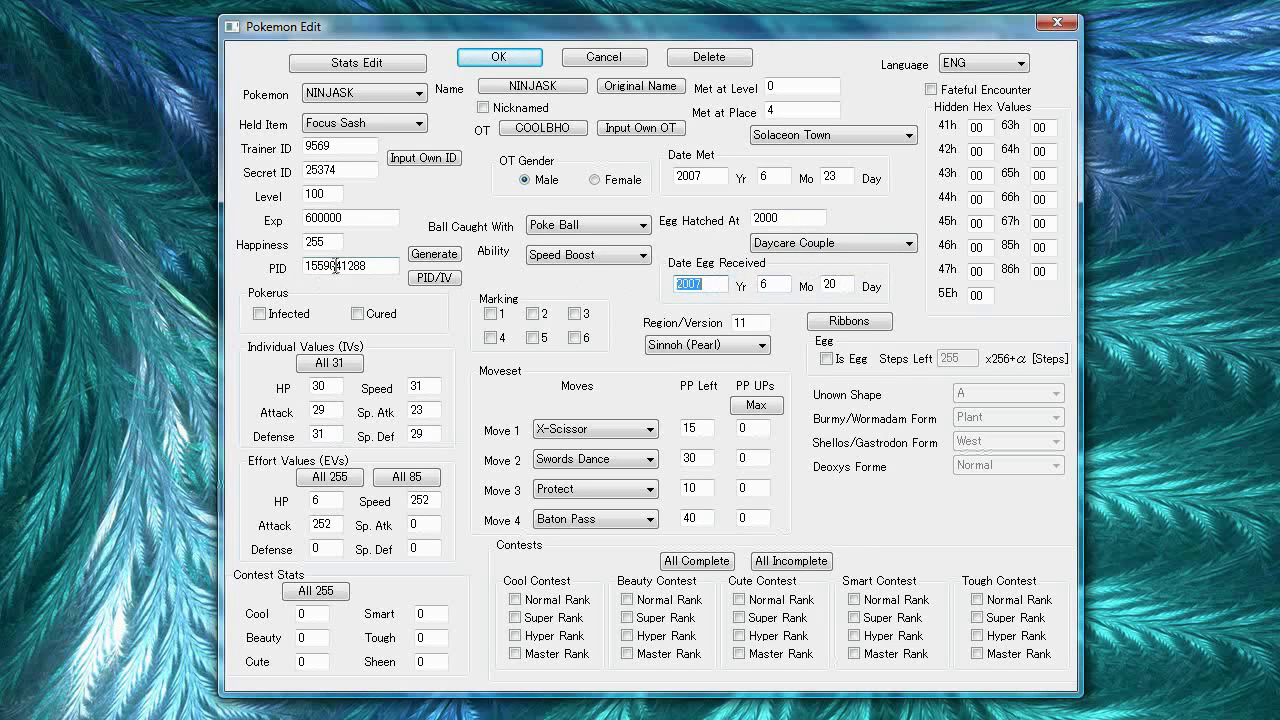
{"action": "left_click", "coordinate": [316, 392]}
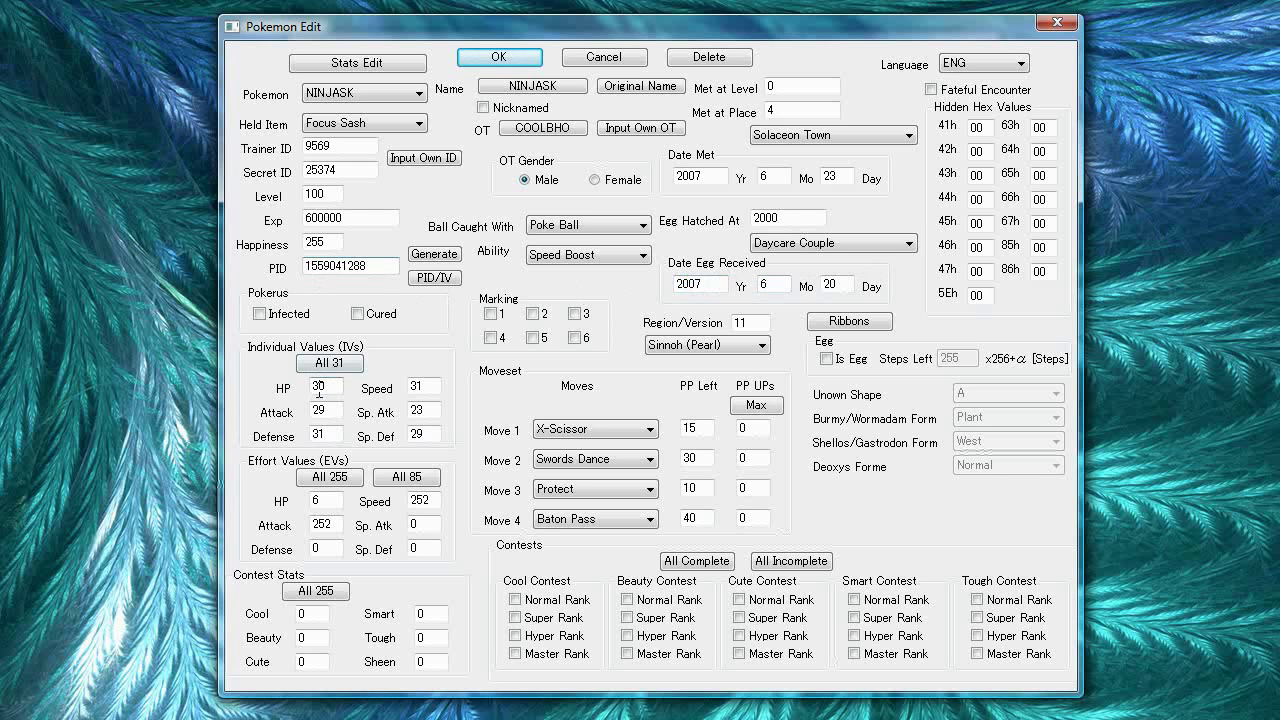
{"action": "left_click", "coordinate": [434, 277]}
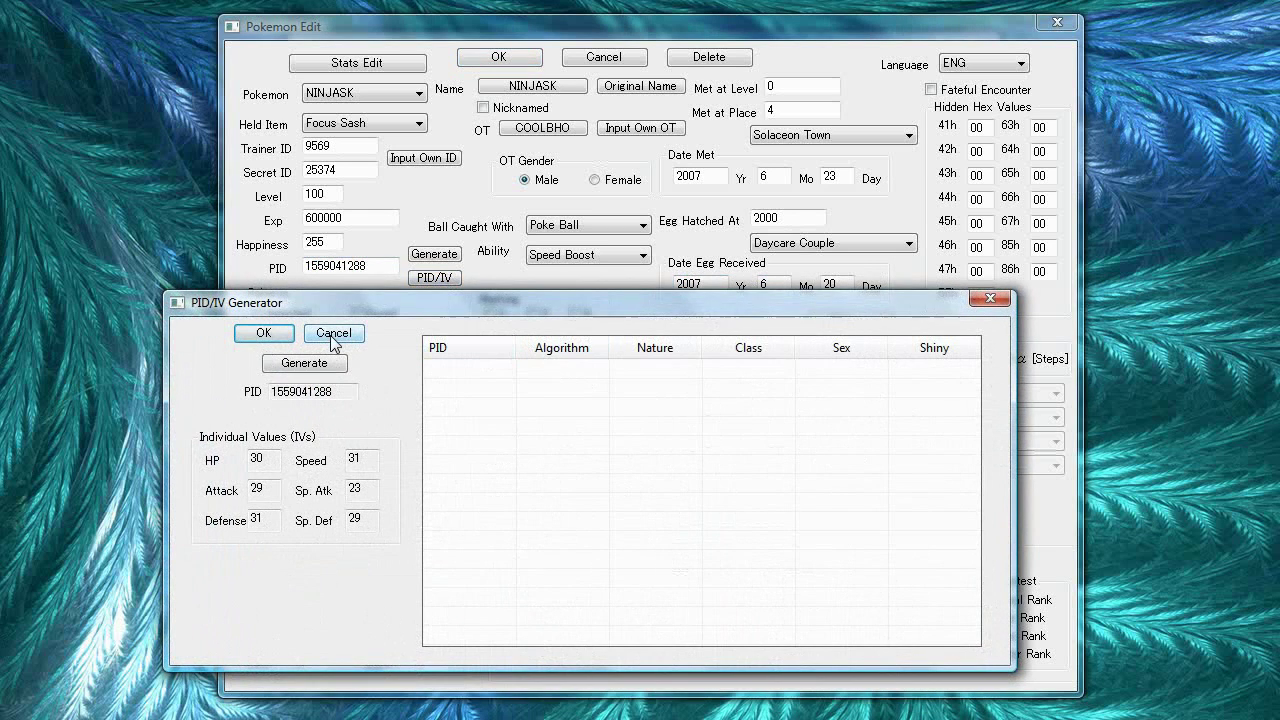
{"action": "left_click", "coordinate": [334, 336]}
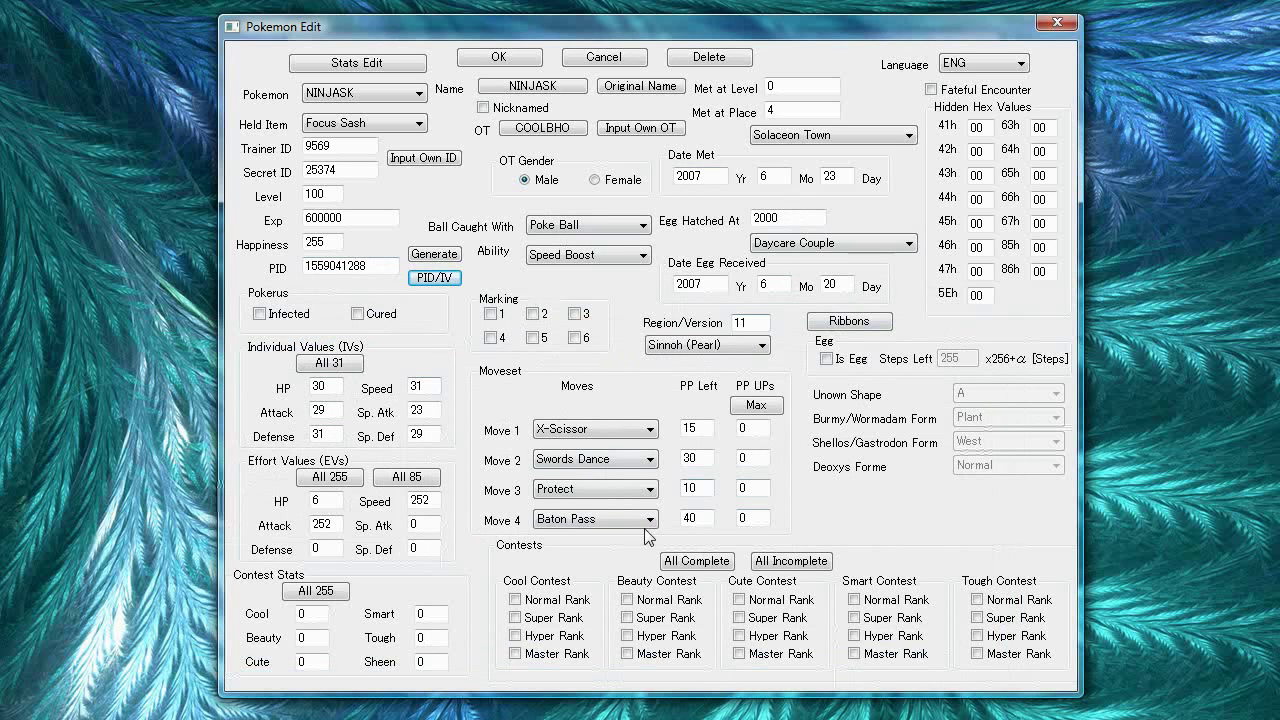
{"action": "left_click", "coordinate": [509, 64]}
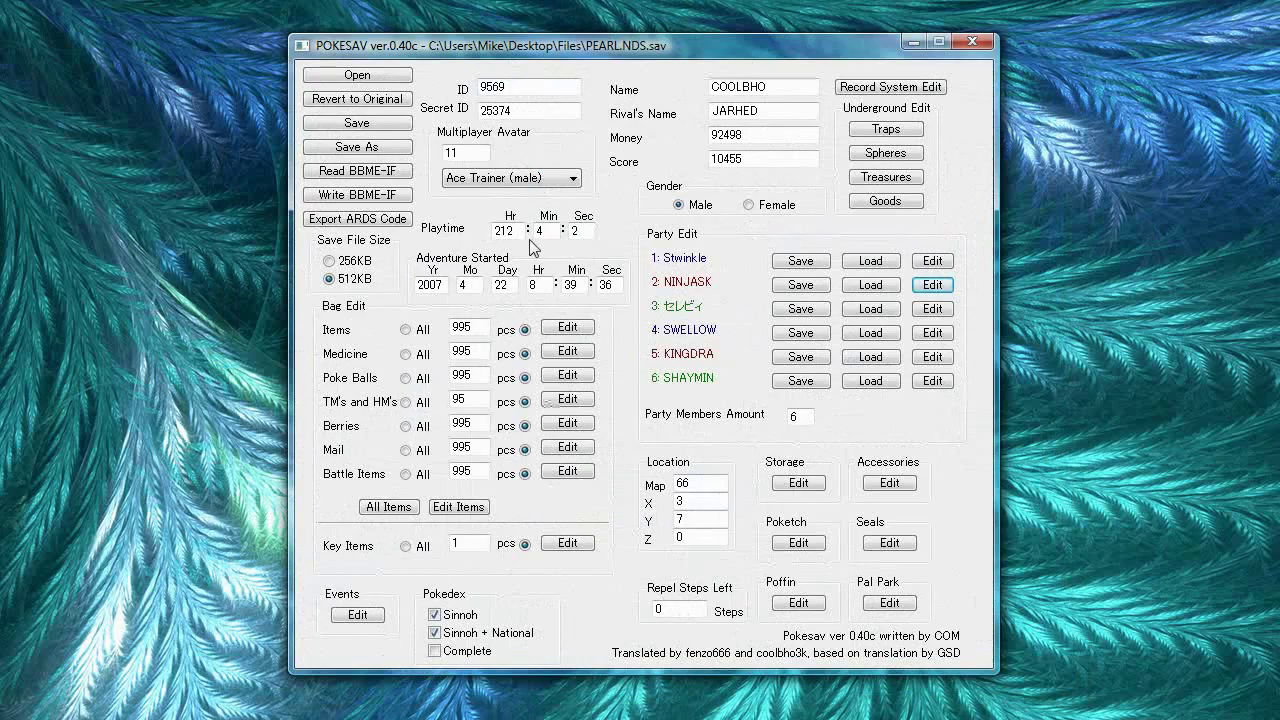